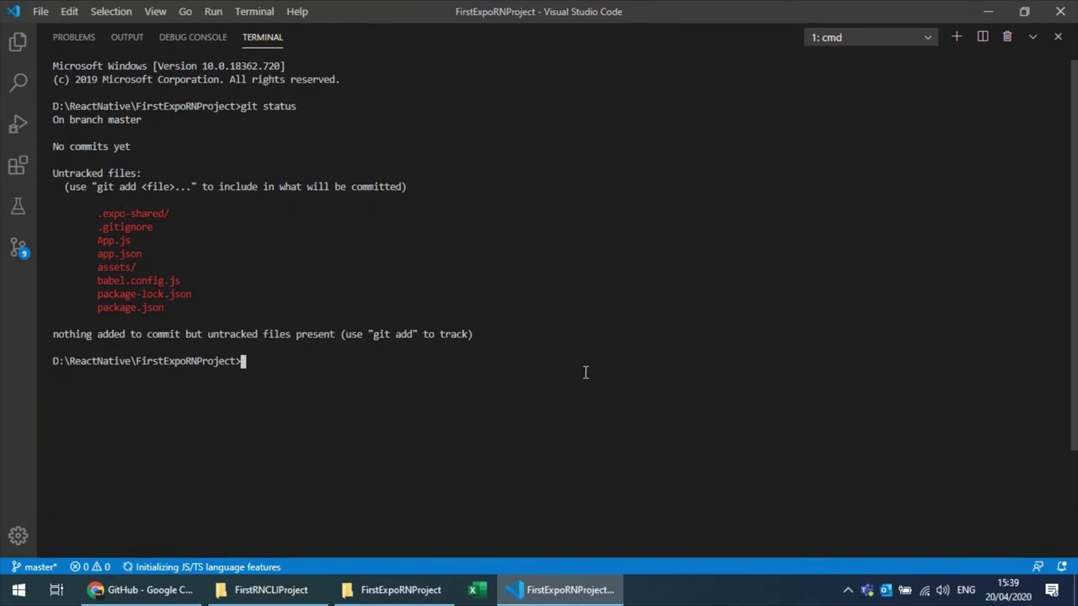
Step: Stage all untracked files of FirstExpoRNProject with git add
text(git )
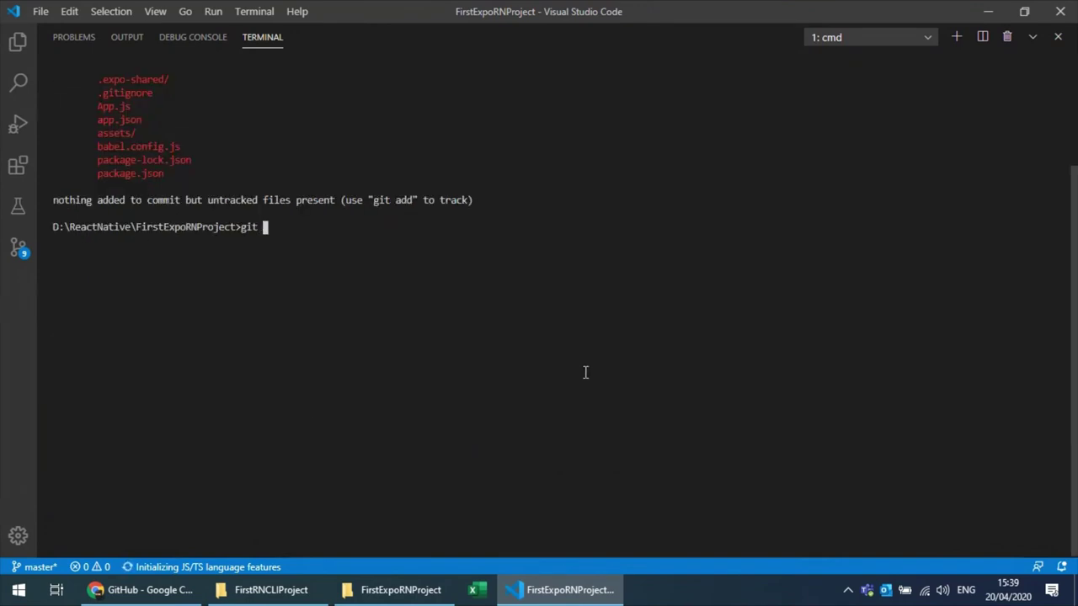
text(add .)
key(Return)
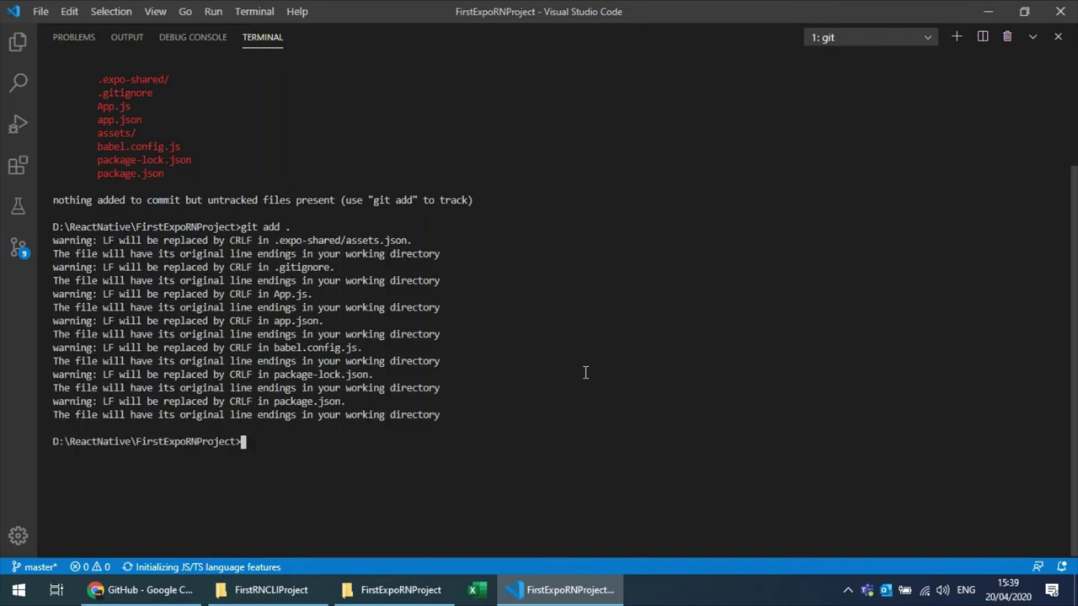
Step: Clear the terminal with cls and check the repository state with git status
text(git)
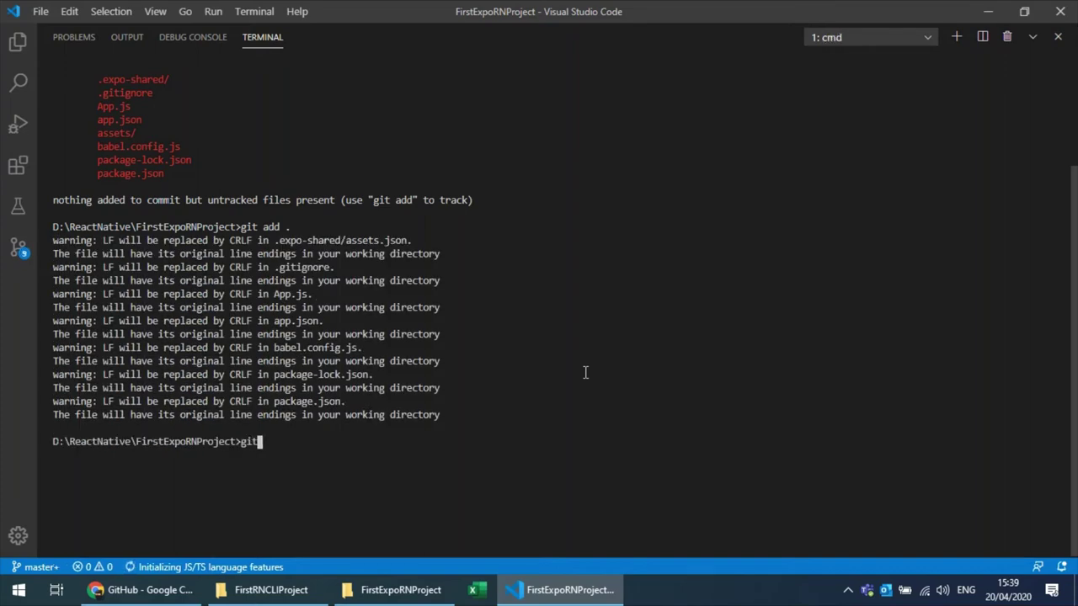
text( statu)
key(BackSpace)
key(BackSpace)
key(BackSpace)
key(BackSpace)
key(BackSpace)
key(BackSpace)
key(BackSpace)
key(BackSpace)
key(BackSpace)
text(cl)
text(s)
key(Return)
text(git statu)
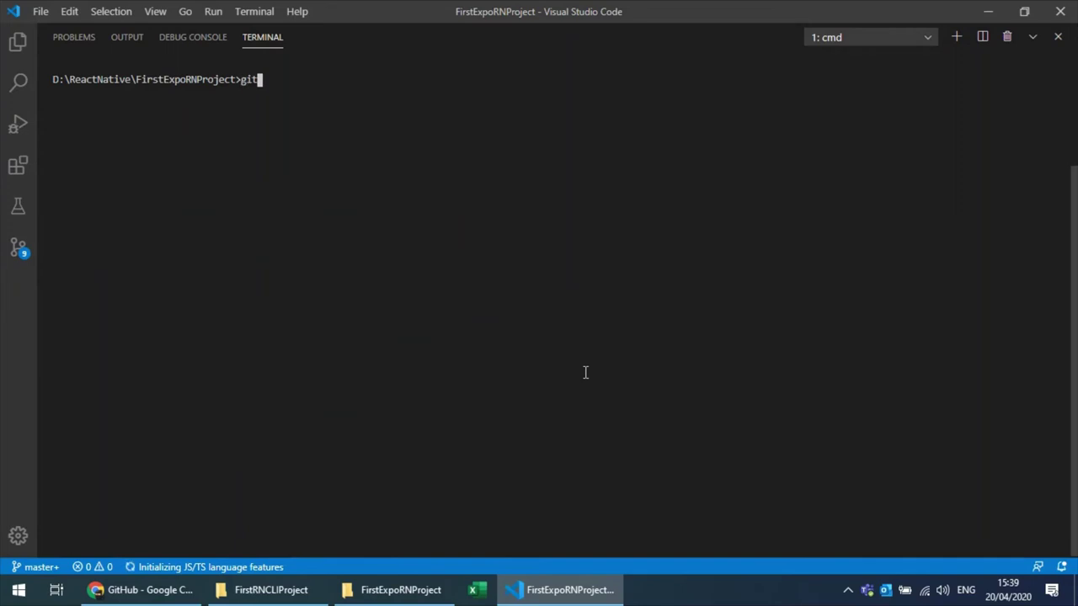
text(s)
key(Return)
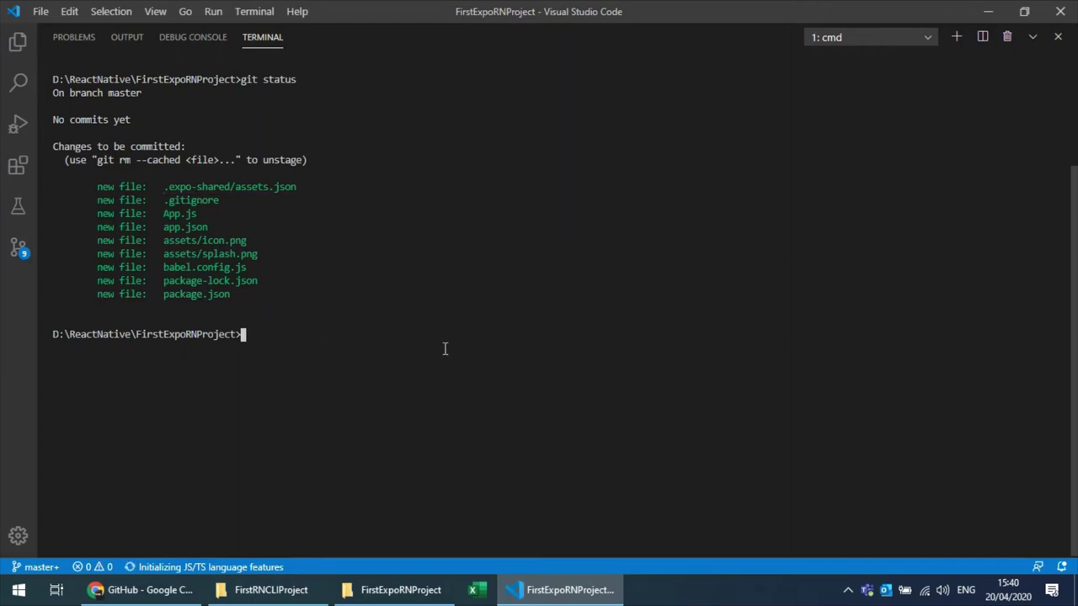
Step: Commit the staged files with the message "Event Handler added"
text(git commit -m "Firs)
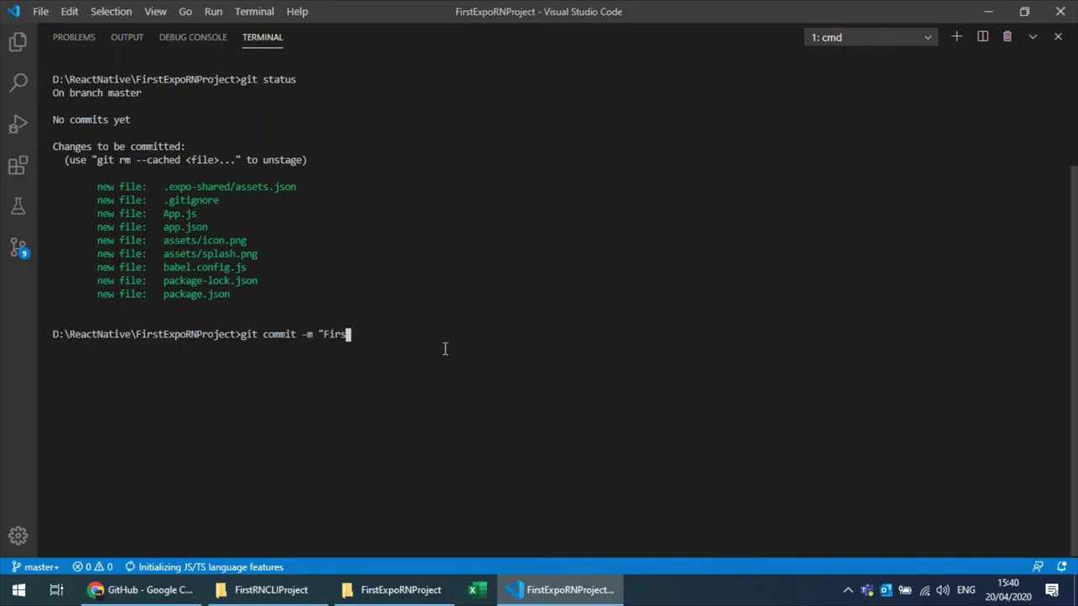
text(t Basic Project)
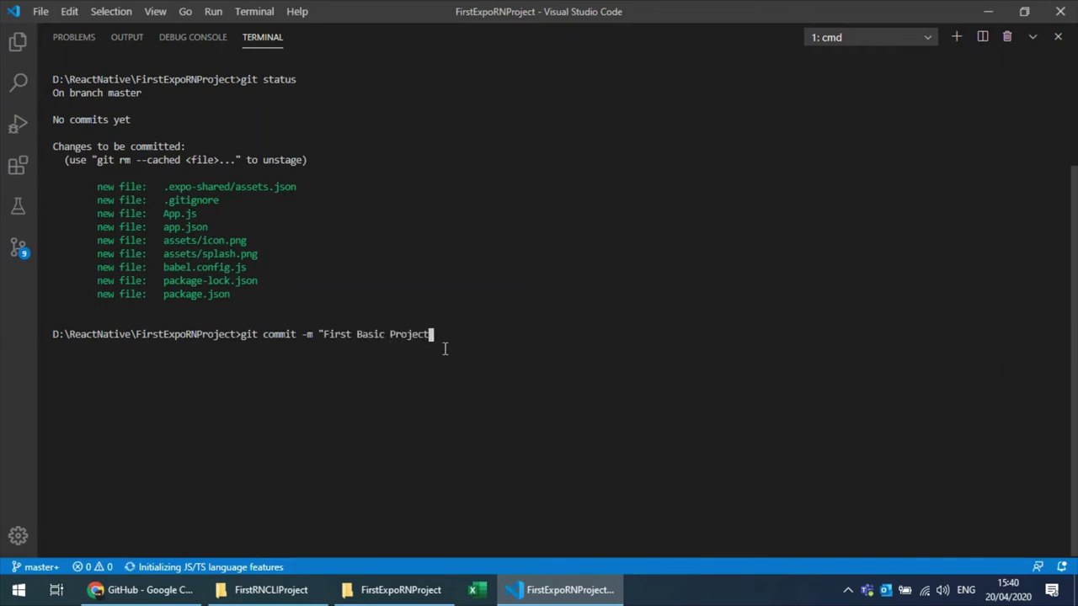
text( with)
key(BackSpace)
key(BackSpace)
key(BackSpace)
key(BackSpace)
key(BackSpace)
key(BackSpace)
key(BackSpace)
key(BackSpace)
key(BackSpace)
key(BackSpace)
key(BackSpace)
key(BackSpace)
key(BackSpace)
key(BackSpace)
key(BackSpace)
key(BackSpace)
key(BackSpace)
key(BackSpace)
key(BackSpace)
key(BackSpace)
key(BackSpace)
key(BackSpace)
text(Event Handler)
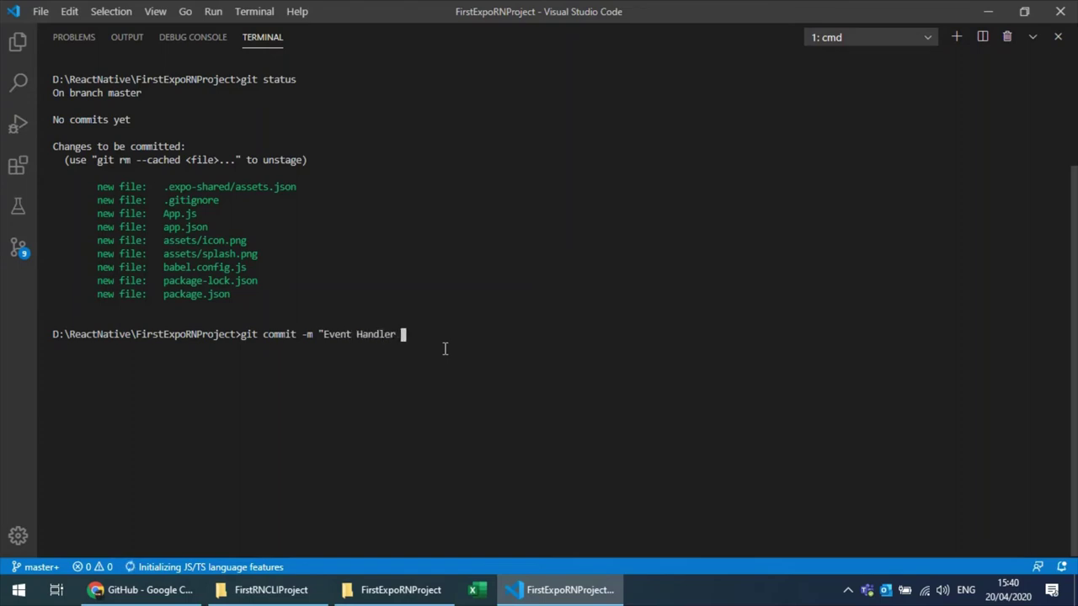
text( added")
key(Return)
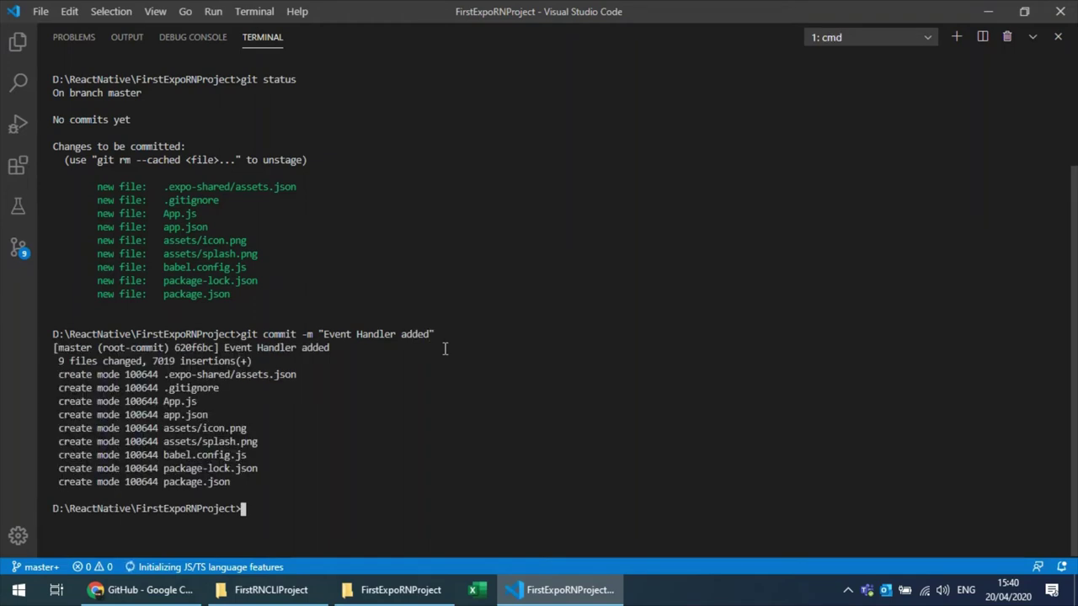
Step: Clear the terminal and check the working tree with git status after the commit
text(clear)
key(Return)
text(cl)
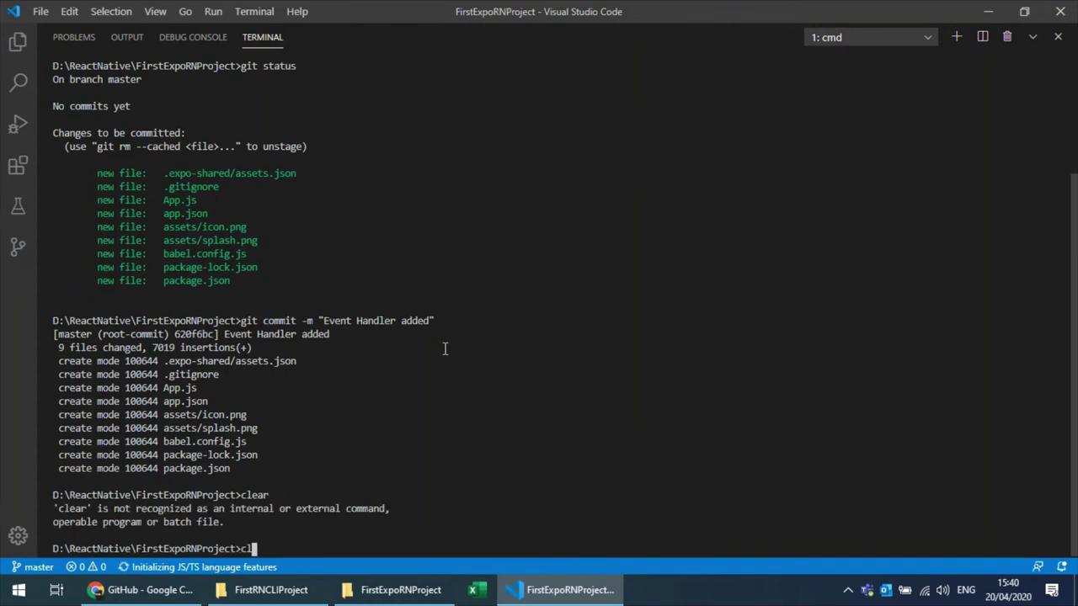
text(s)
key(Return)
text(git status)
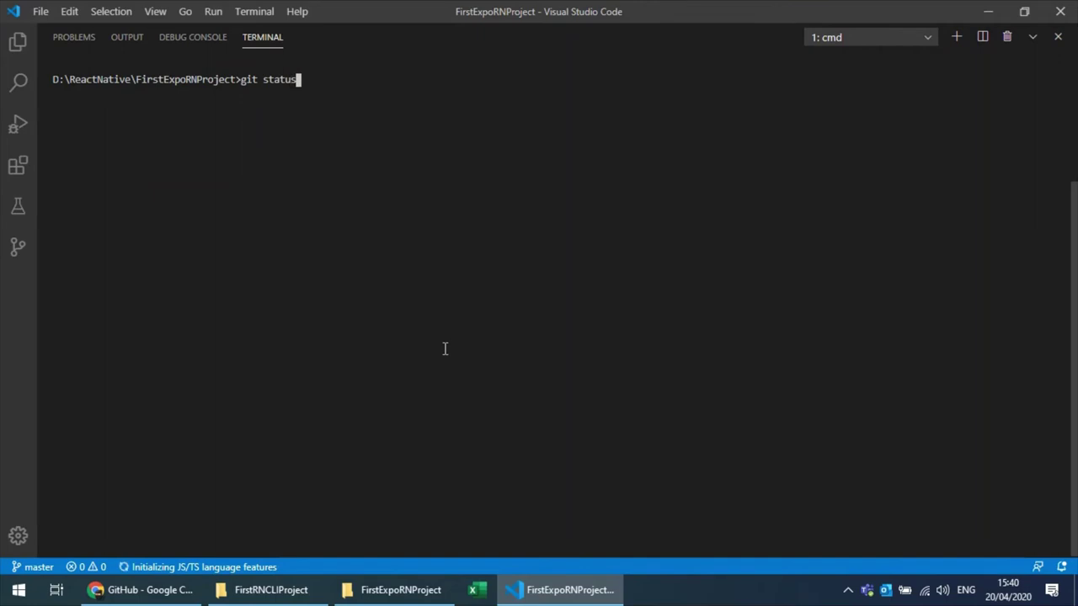
key(Return)
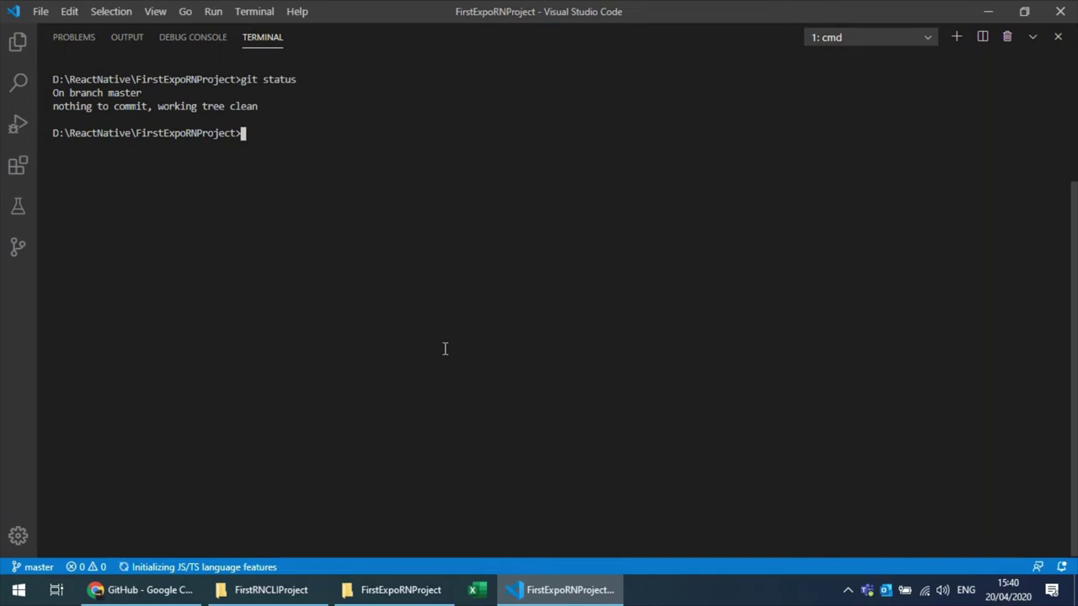
Step: Check the source control view for pending changes and open App.js in the editor
click(19, 250)
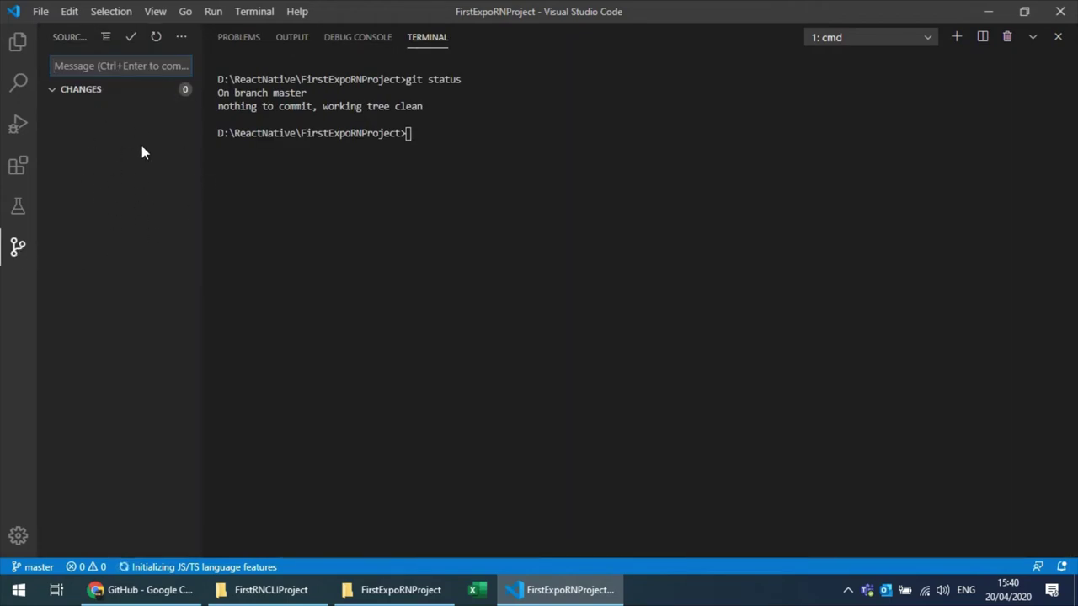
click(18, 40)
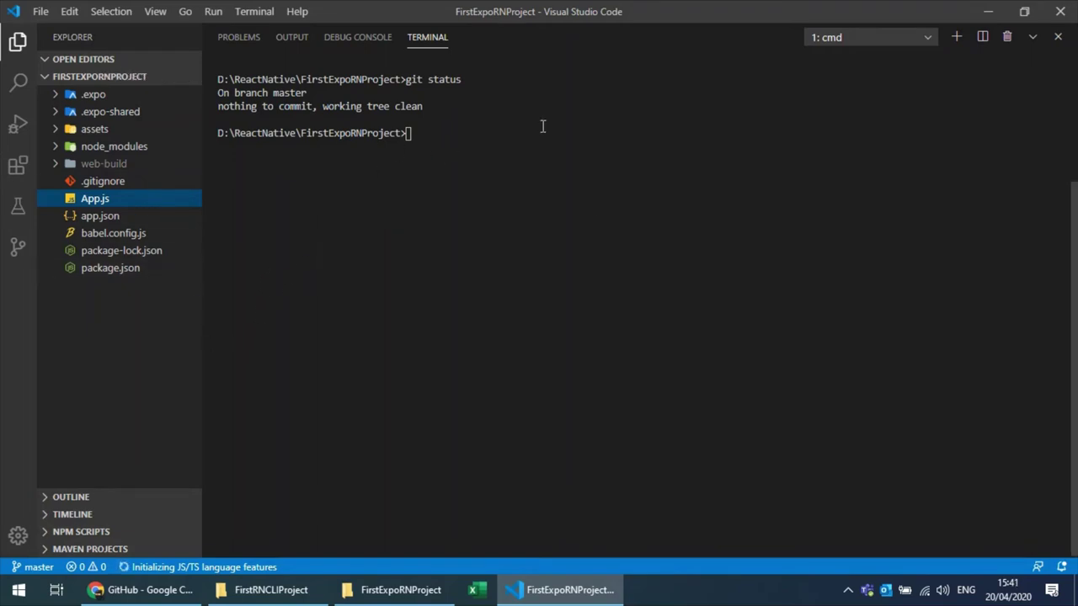
click(489, 135)
click(97, 201)
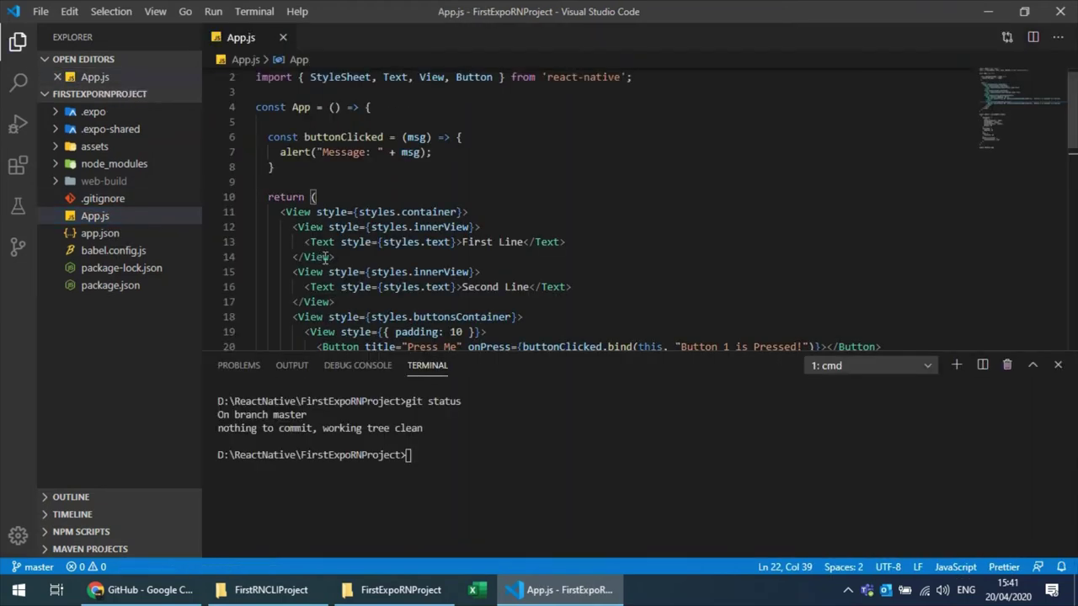
Step: Try removing the blank lines before and after the buttonClicked function in App.js, and undo both deletions
click(317, 178)
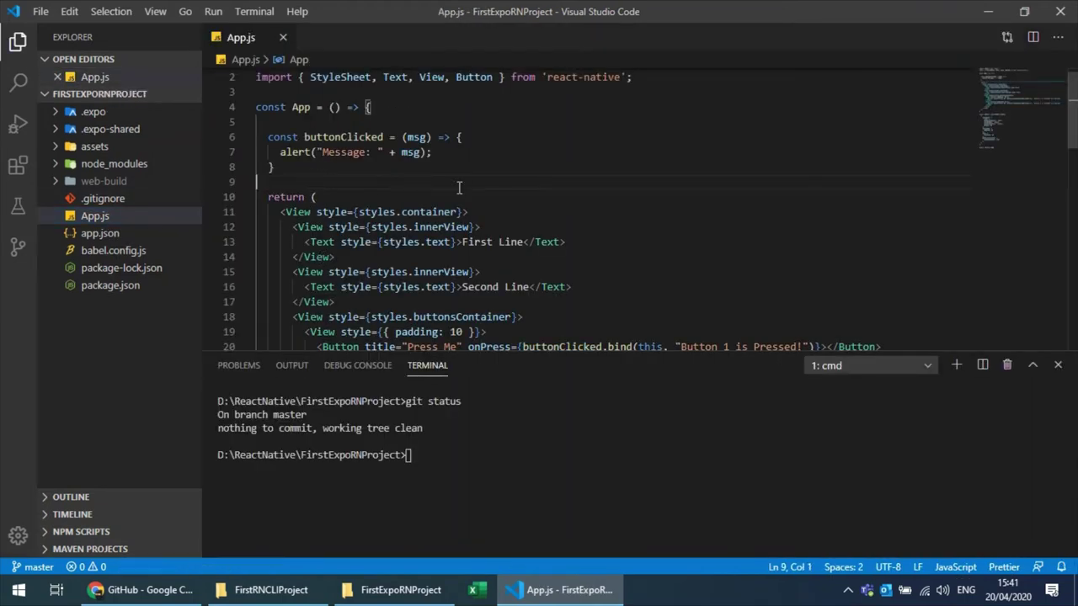
key(BackSpace)
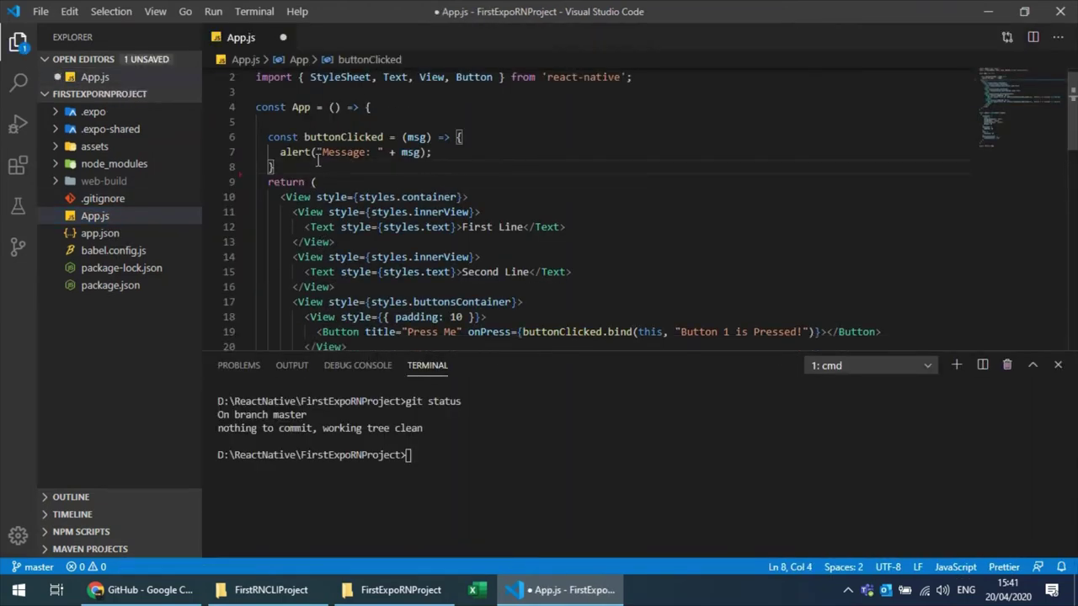
click(303, 122)
key(BackSpace)
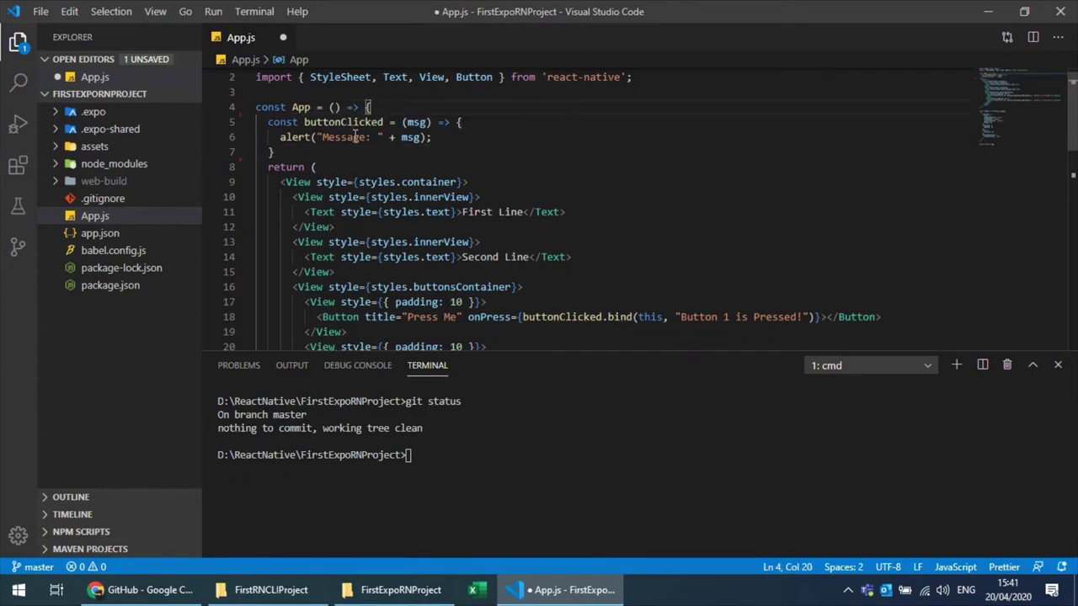
click(352, 148)
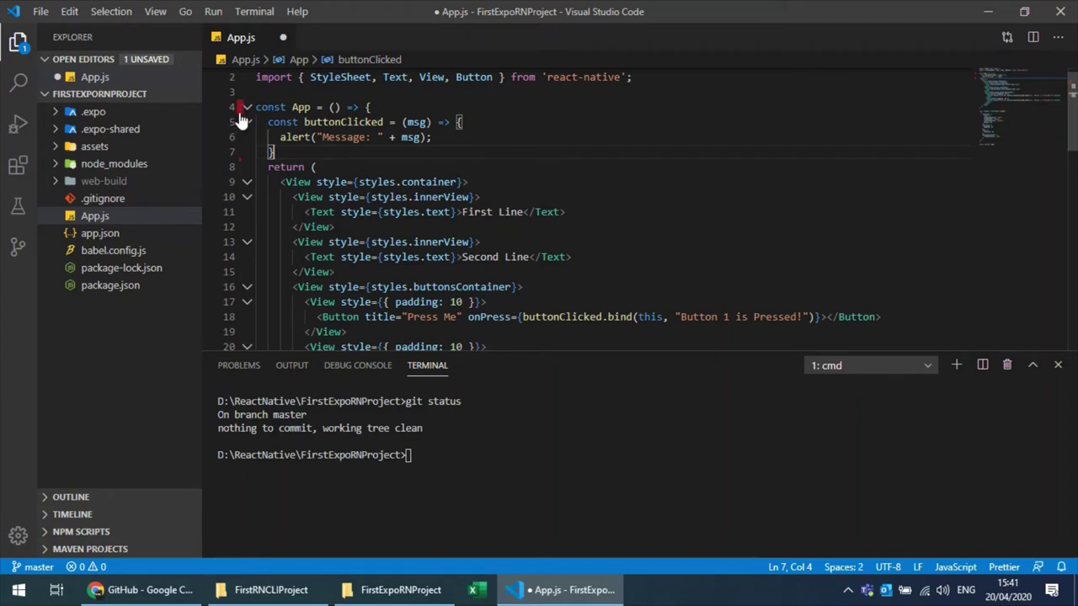
click(351, 167)
click(352, 153)
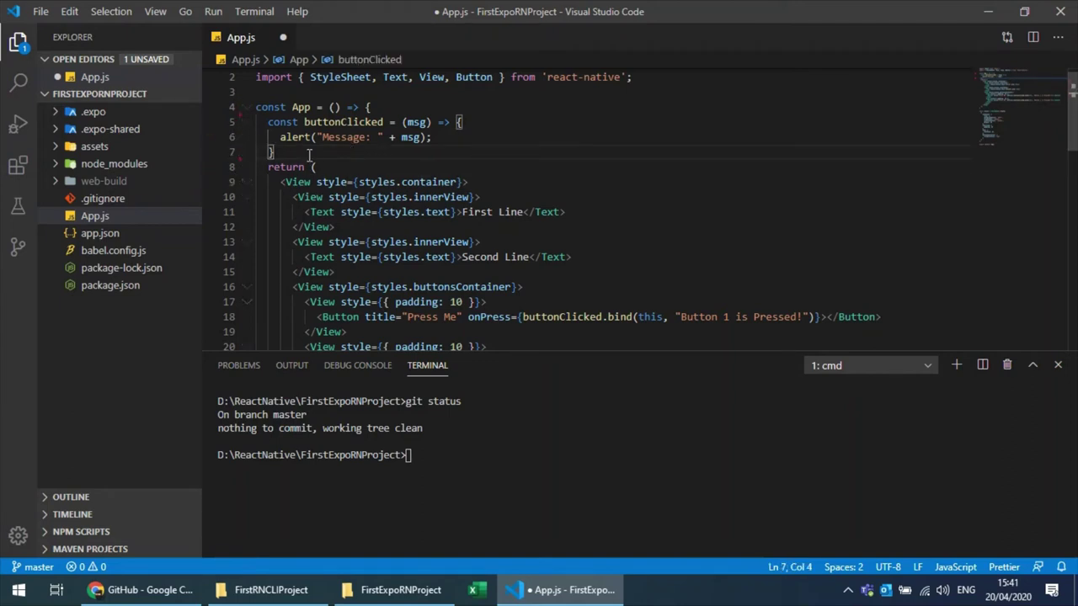
key(ctrl+z)
key(ctrl+z)
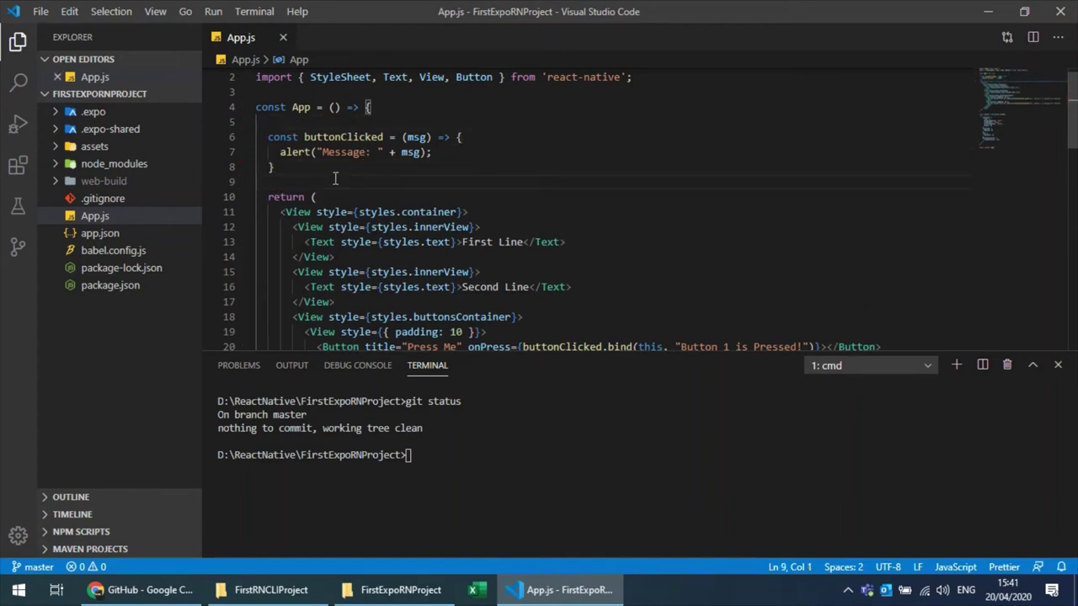
Step: Change the alert text in the buttonClicked function to "Msg: " and save App.js
click(376, 152)
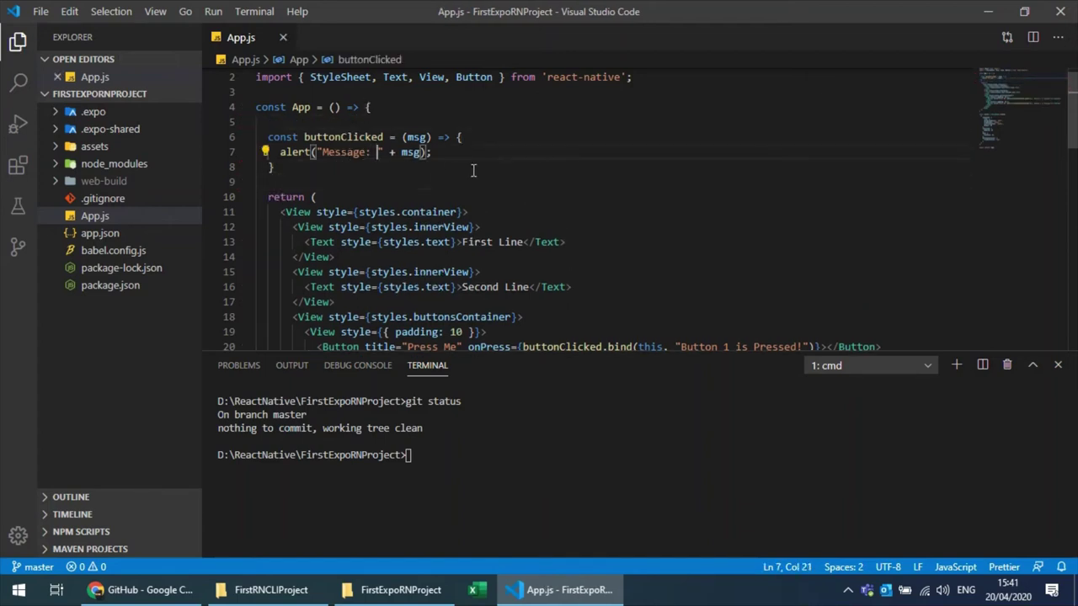
key(Right)
key(Right)
key(Left)
key(Left)
key(Left)
key(Left)
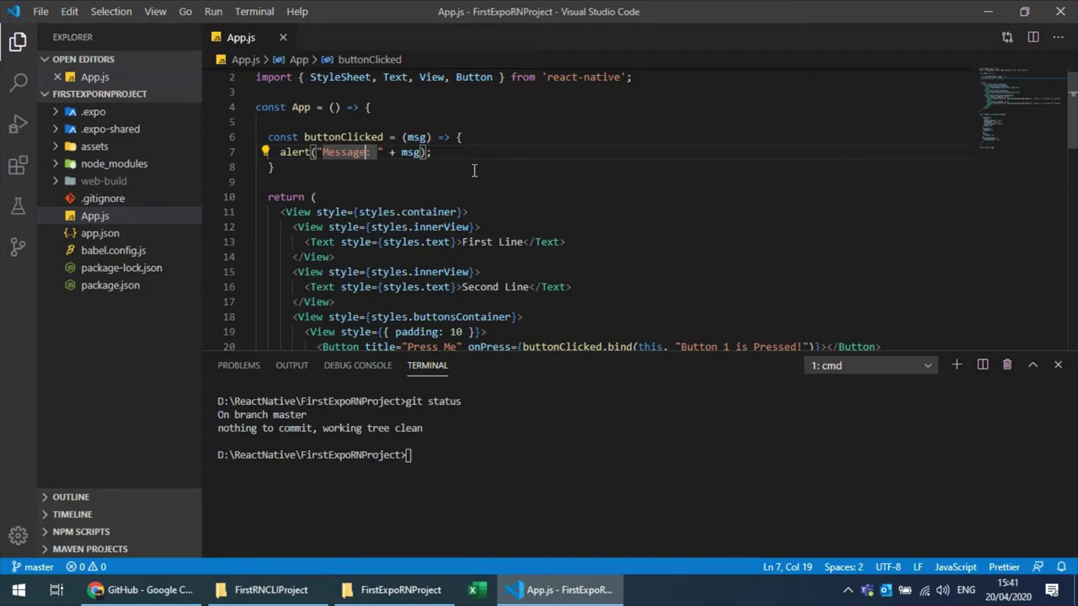
key(shift+Left)
key(shift+Left)
key(shift+Left)
key(shift+Left)
key(shift+Left)
key(shift+Left)
key(shift+Left)
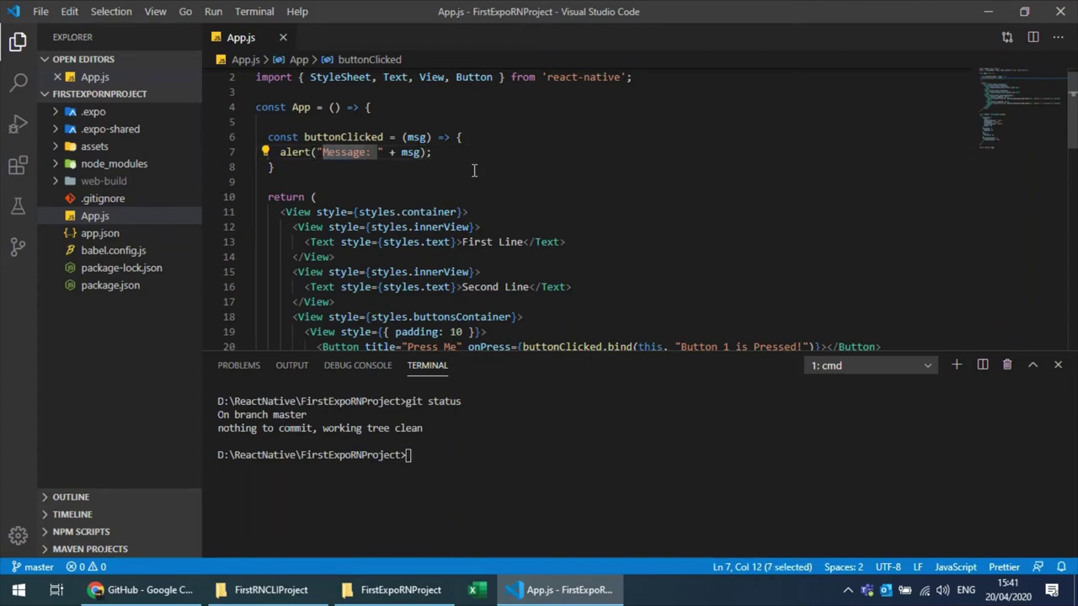
text(Msg)
key(End)
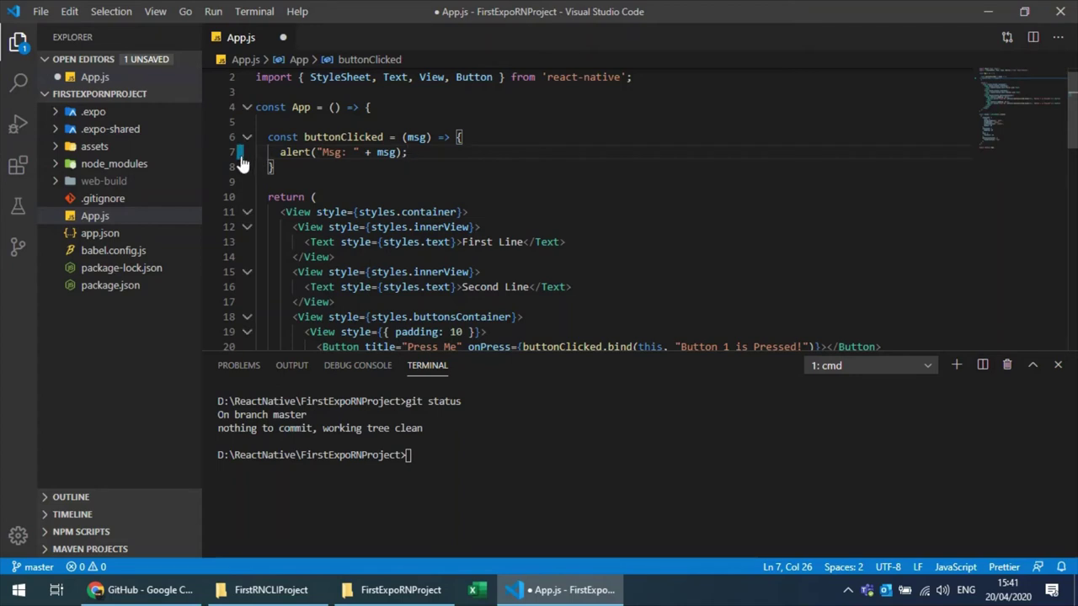
key(ctrl+s)
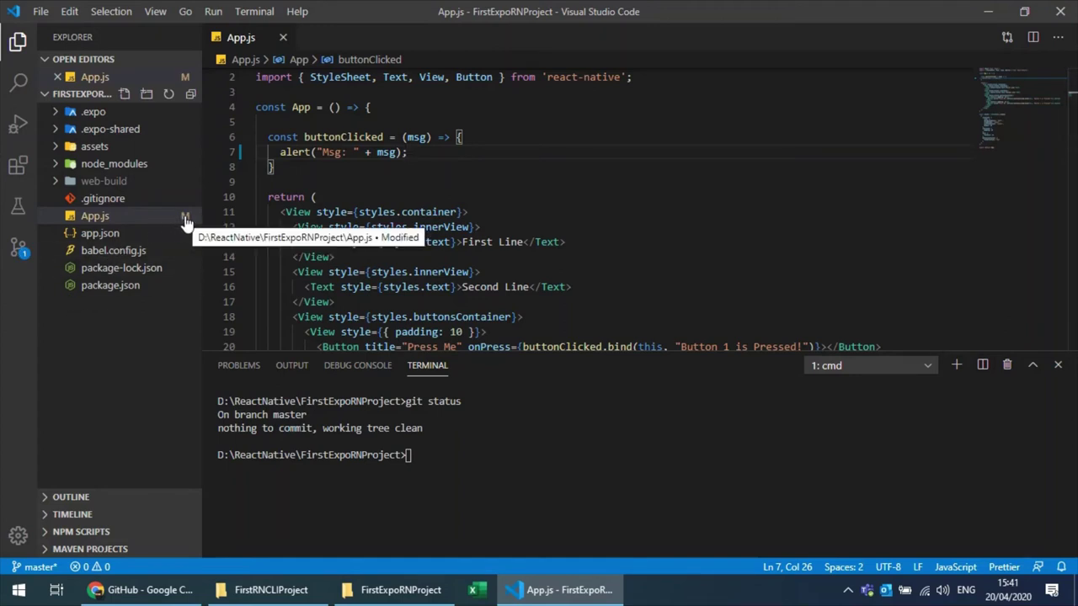
Step: Check the modified App.js in the source control view and with git status in the terminal
click(19, 250)
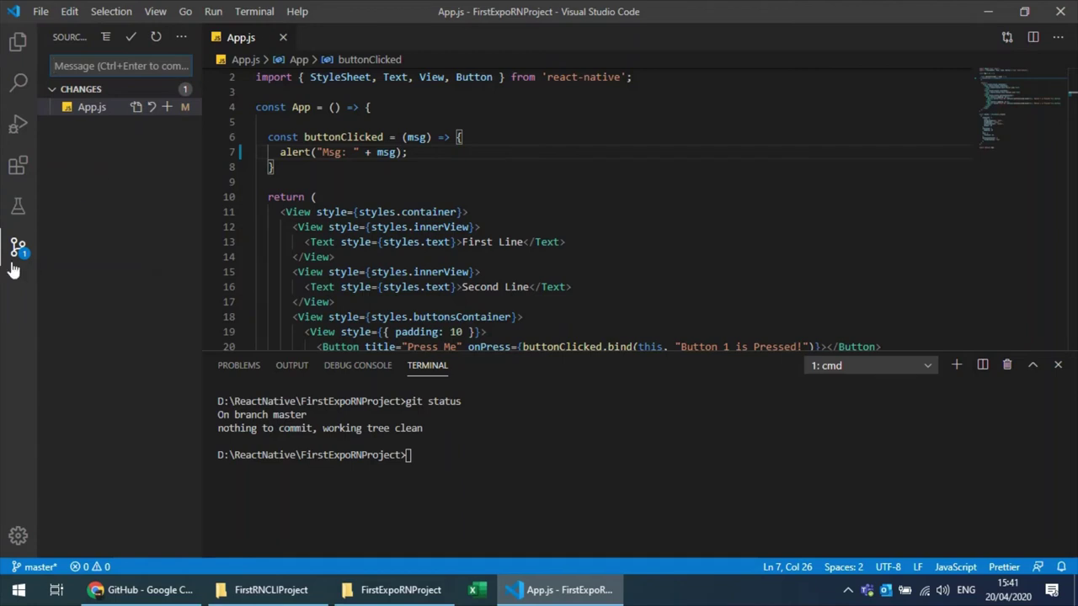
click(18, 42)
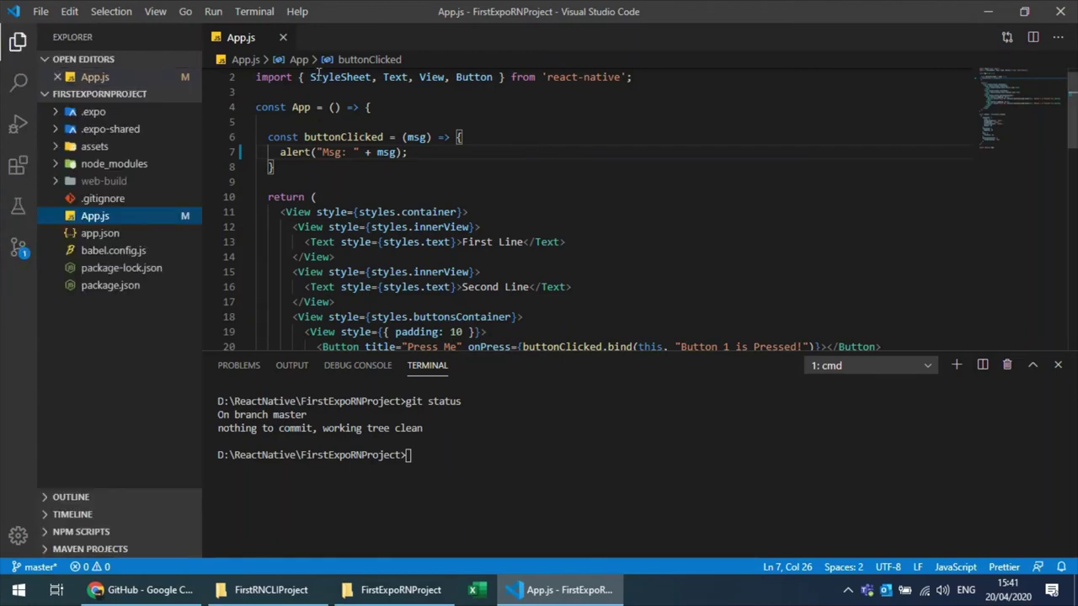
click(539, 461)
text(git s)
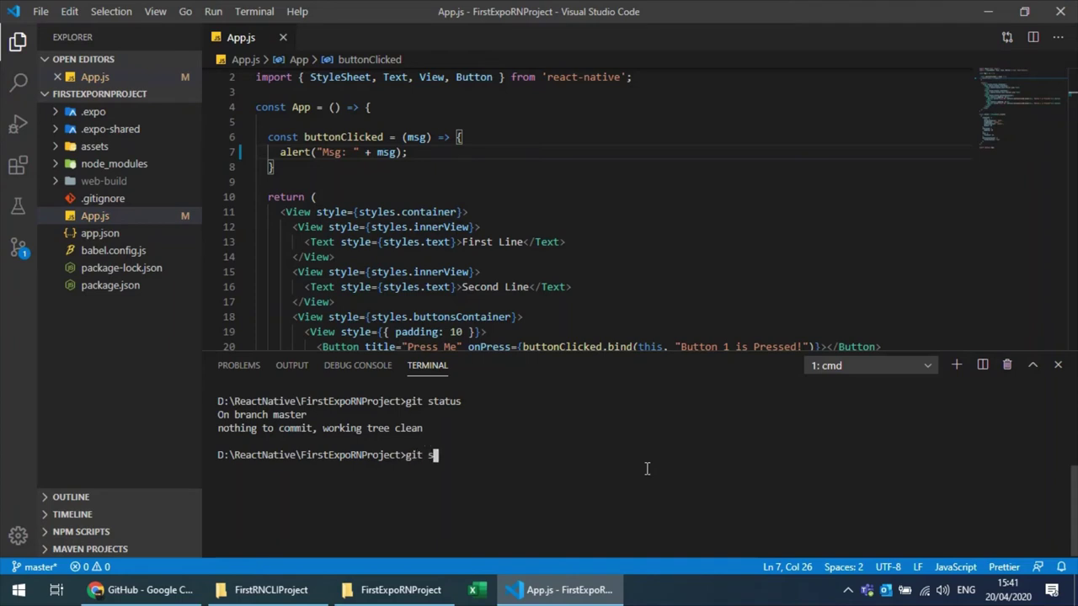
text(tatus)
key(Return)
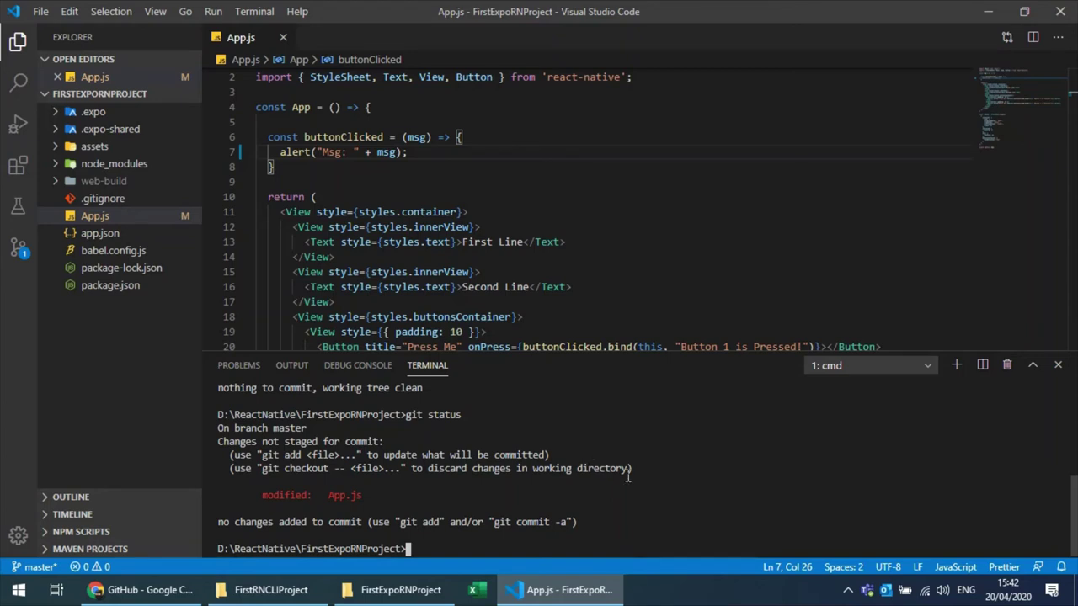
Step: Stage the App.js change with git add . and check the staged result with git status
text(git ad)
key(BackSpace)
text(d .)
key(Return)
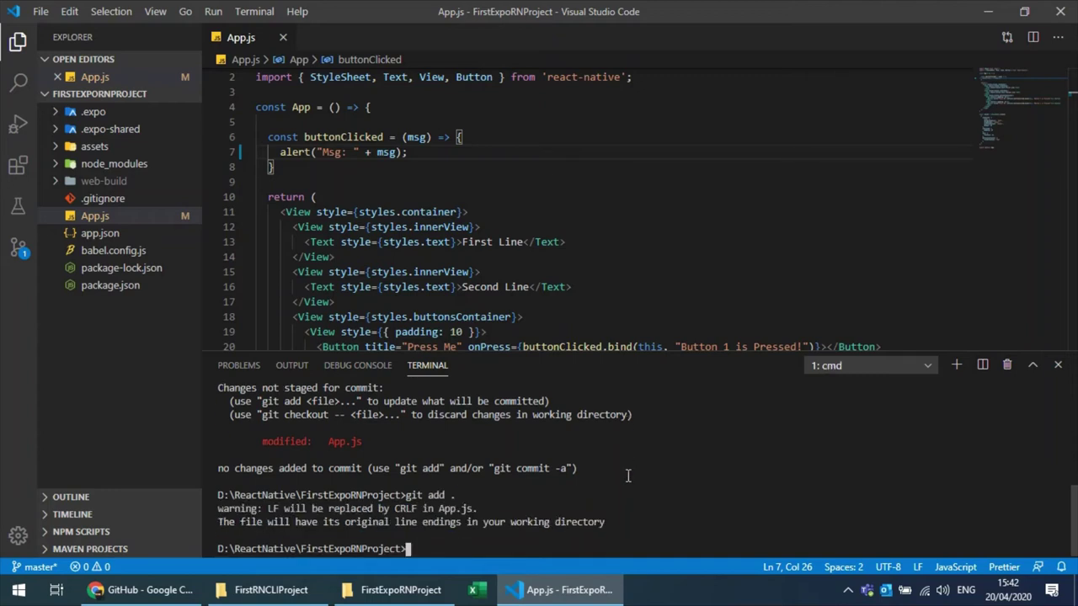
text(git status)
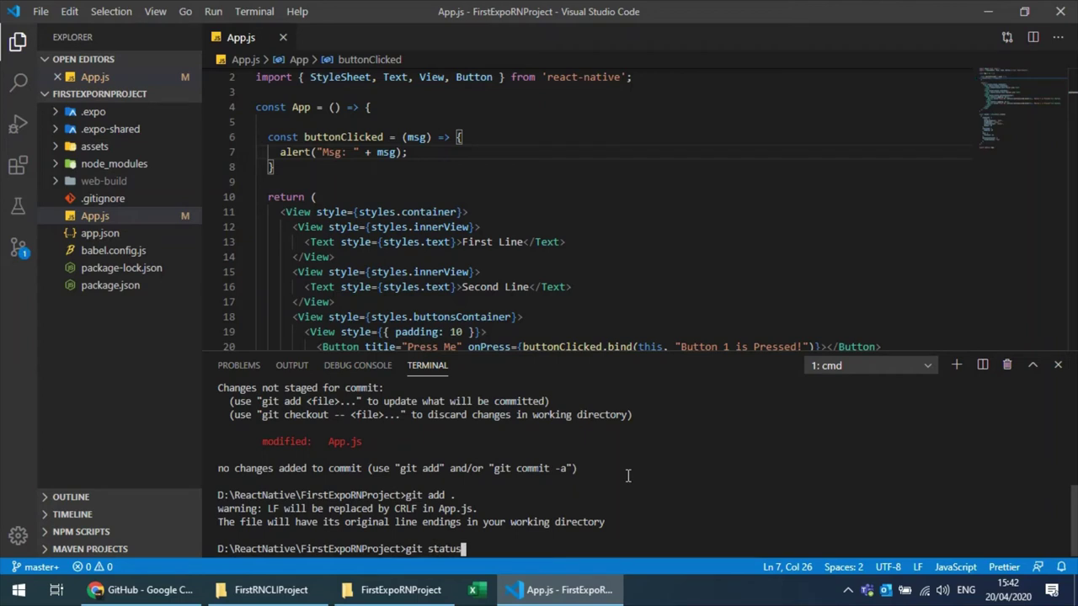
key(Return)
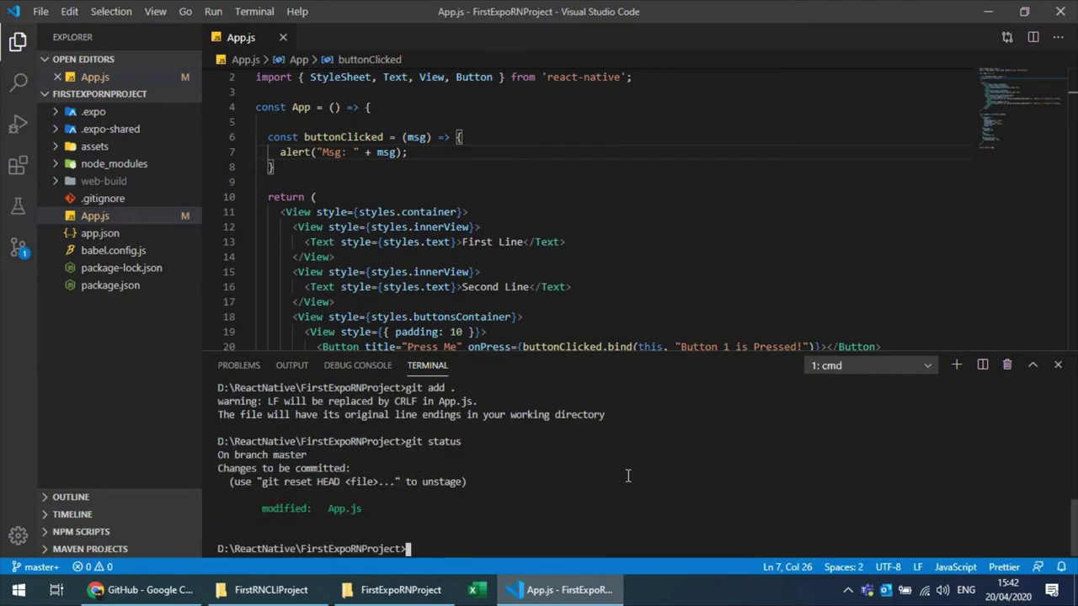
Step: Commit the staged App.js change with the message "Alert has been updated"
text(git commit -m "Alert has been updated")
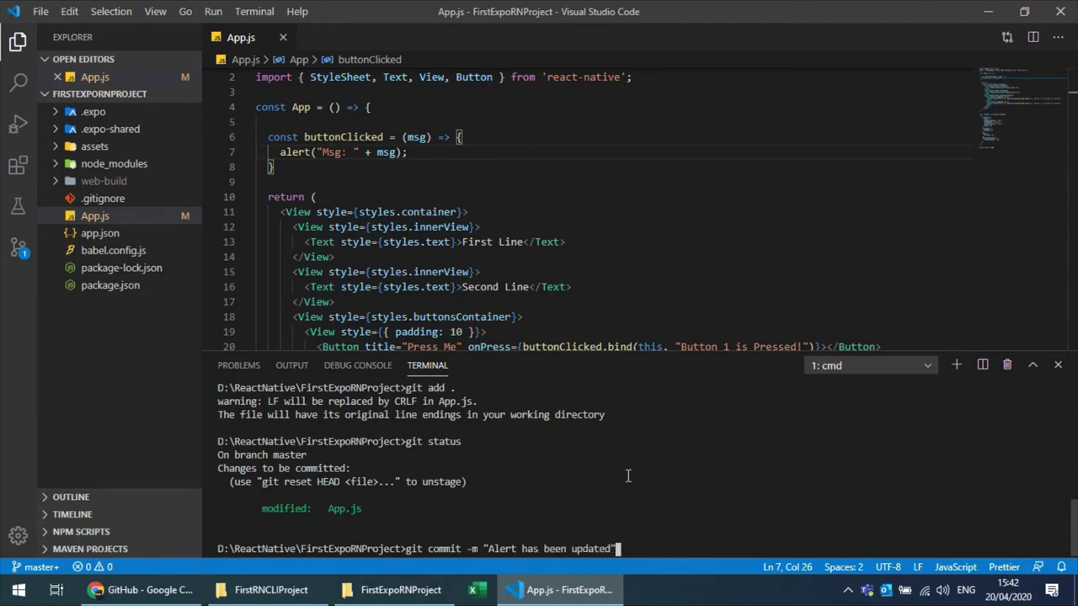
key(Return)
Step: Check the repository state in the terminal with git status after committing the alert update
text(gi)
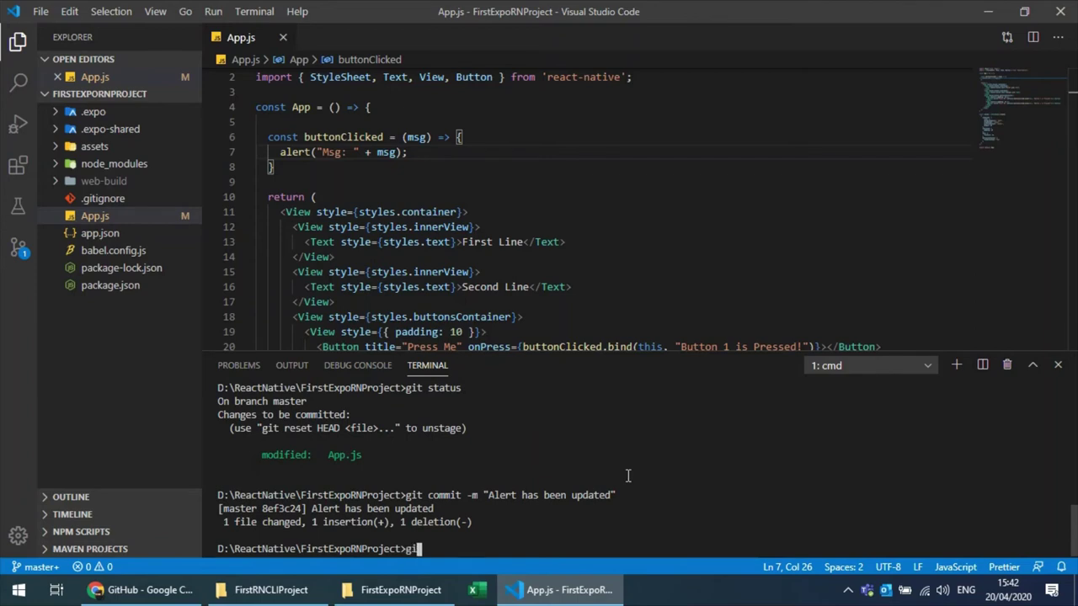
text(t status)
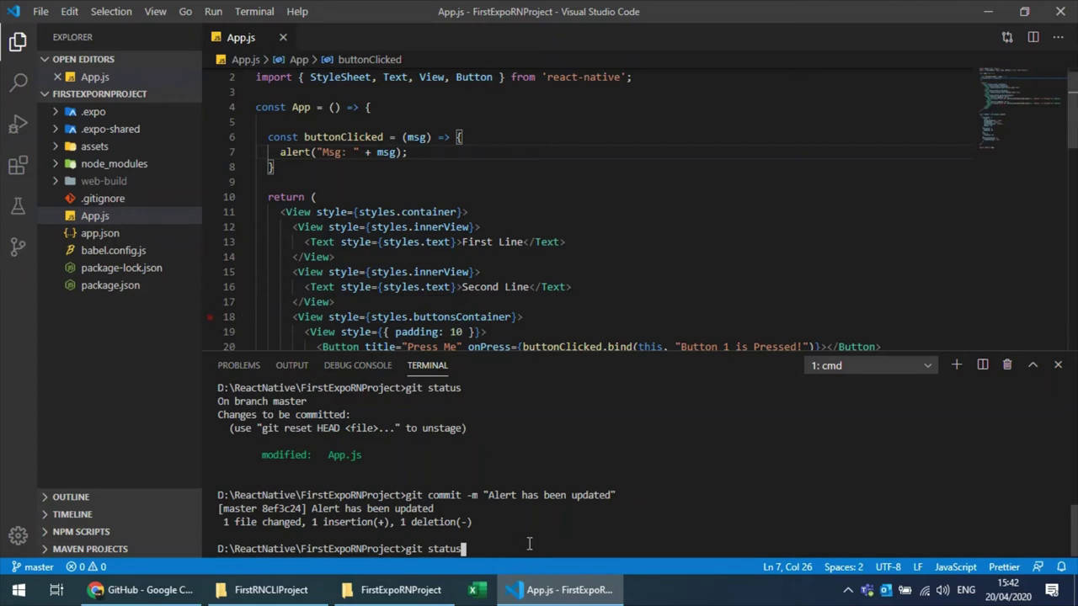
key(Return)
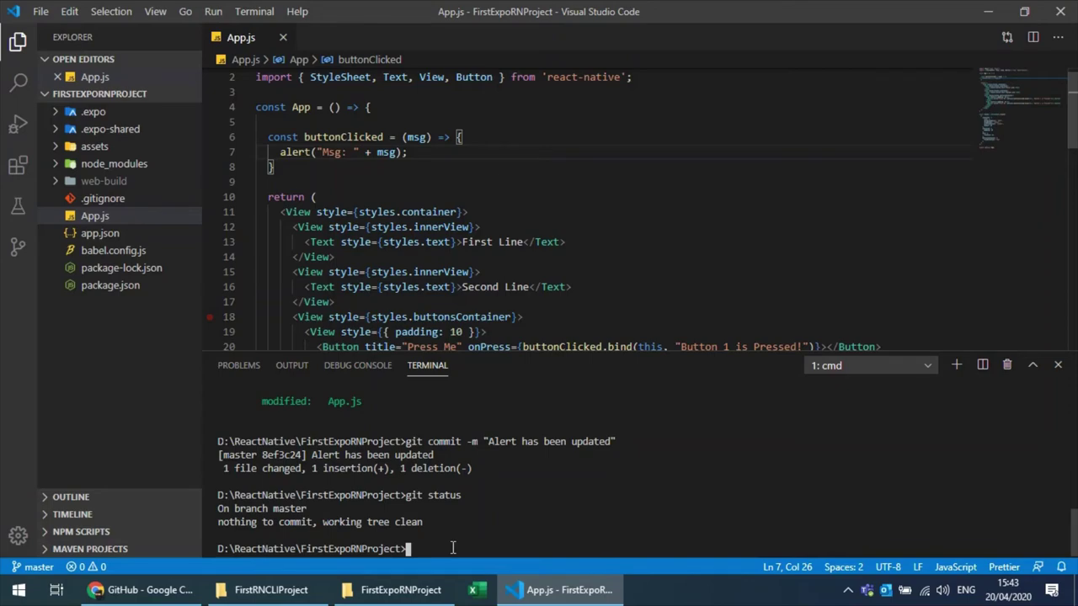
Step: Switch to Chrome and open the Bitbucket website in a new tab beside the GitHub page
click(142, 589)
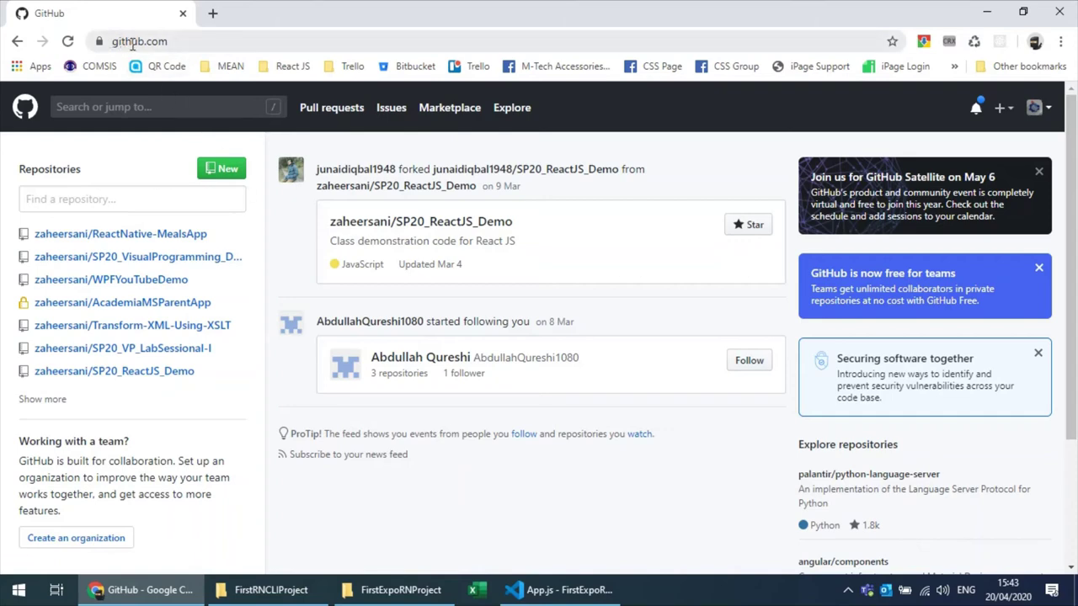
click(213, 12)
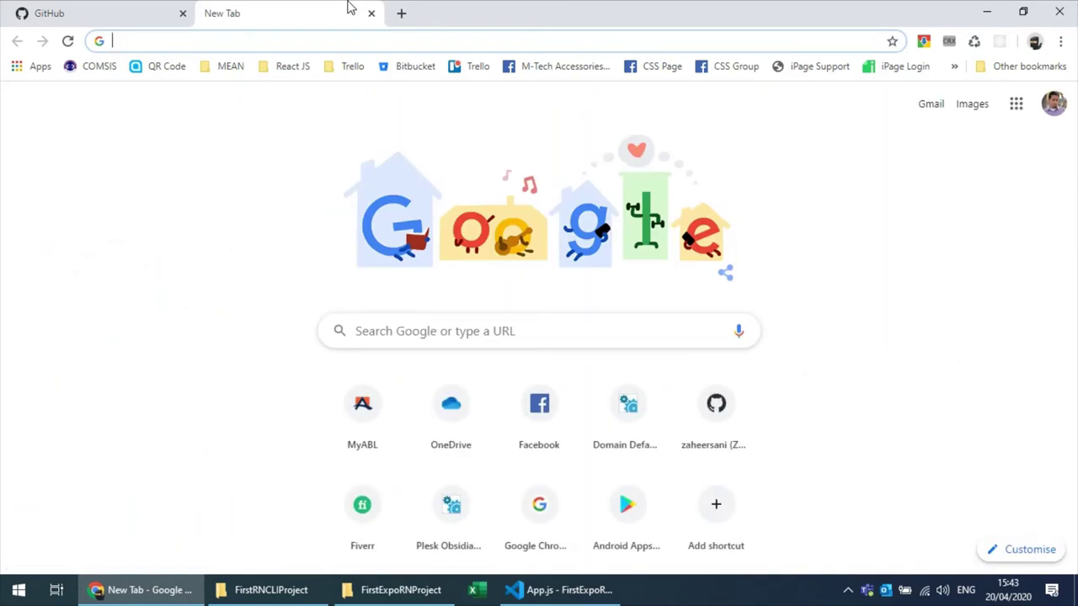
text(g)
key(BackSpace)
key(BackSpace)
text(bi)
key(Return)
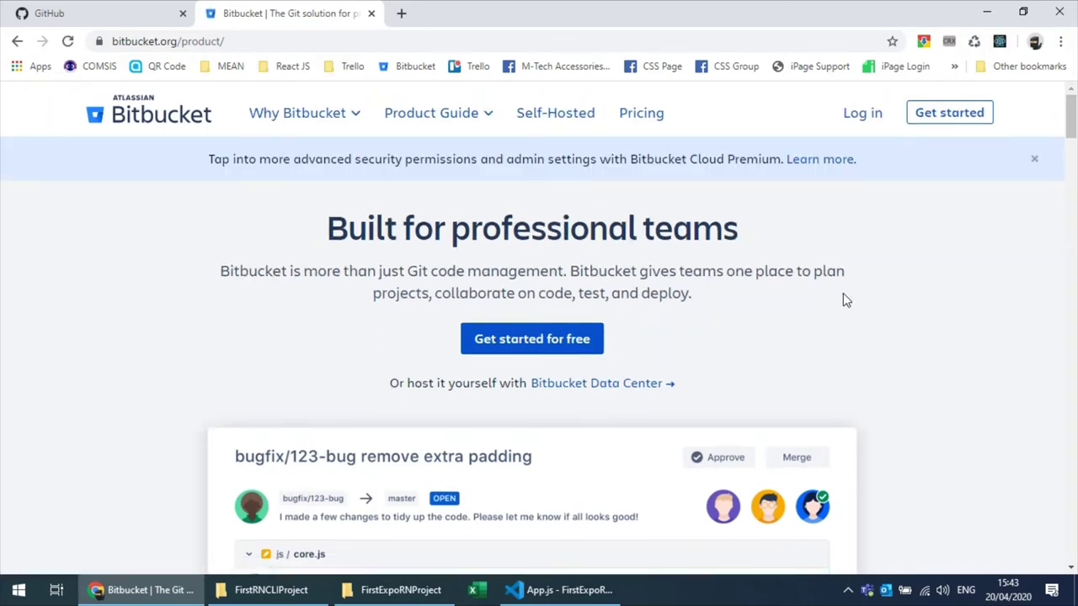
Step: Look through the Bitbucket product page, including its code review and continuous delivery sections
scroll(845, 299, down, 2)
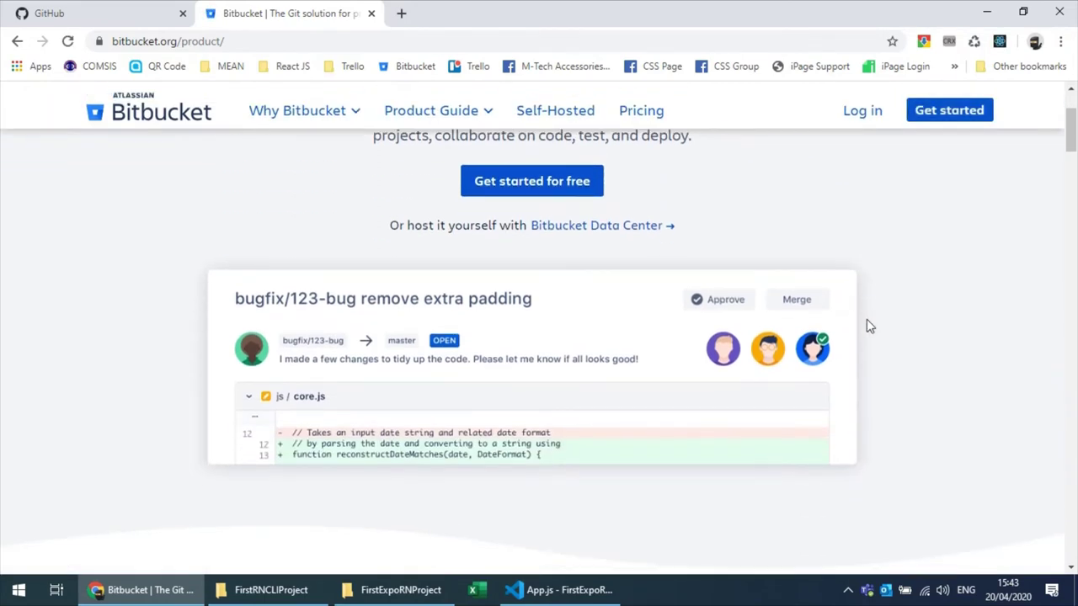
scroll(868, 326, down, 3)
scroll(870, 329, down, 10)
scroll(867, 322, down, 3)
scroll(868, 322, up, 3)
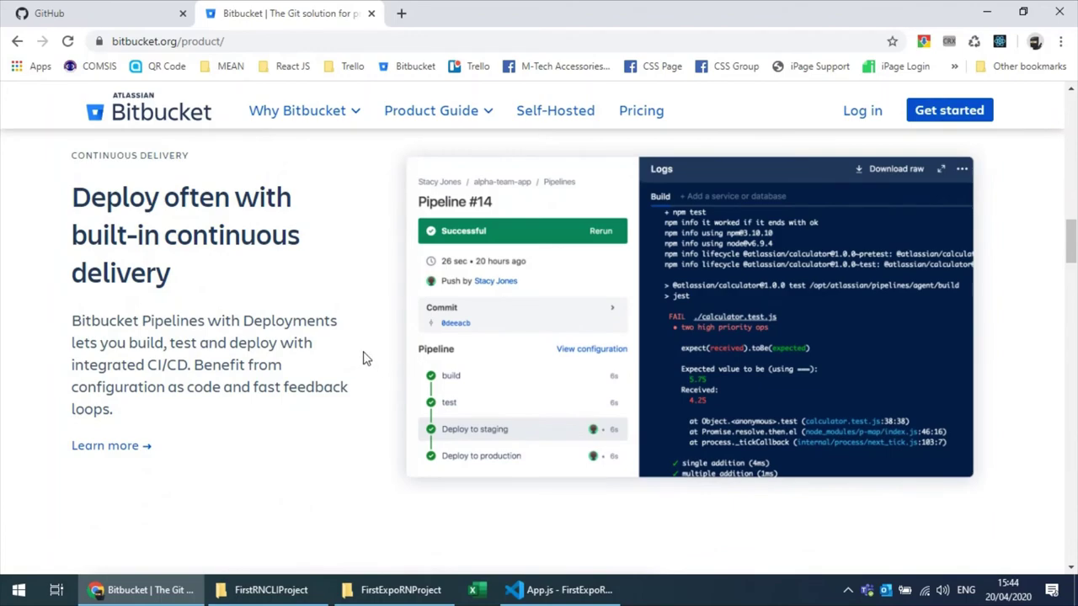
scroll(390, 341, down, 1)
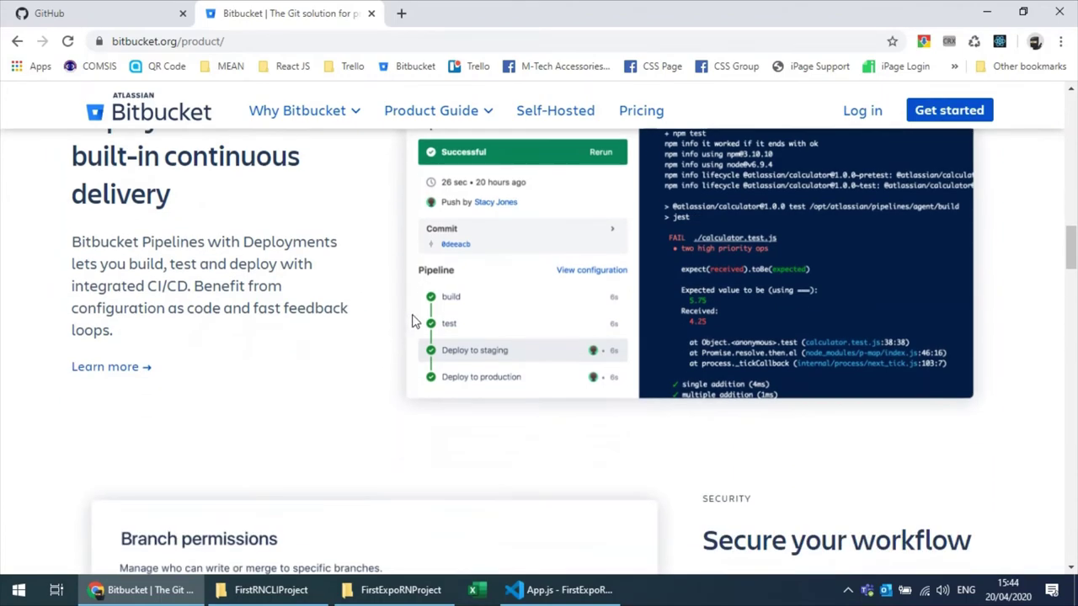
scroll(402, 337, down, 4)
scroll(396, 344, up, 2)
scroll(396, 344, up, 10)
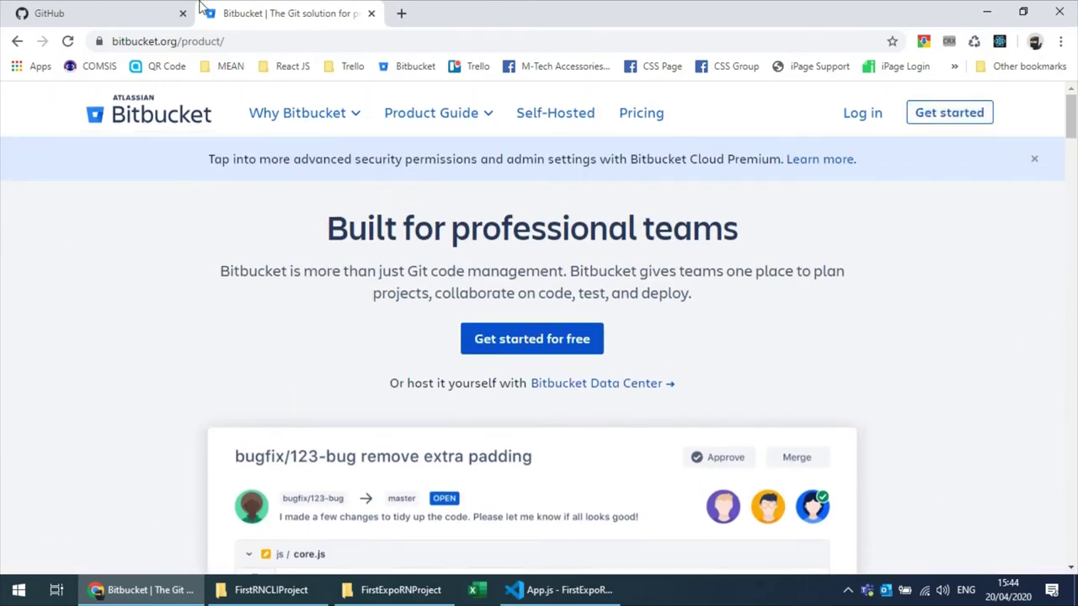
Step: Return to the GitHub page and open the form for creating a new repository
click(137, 10)
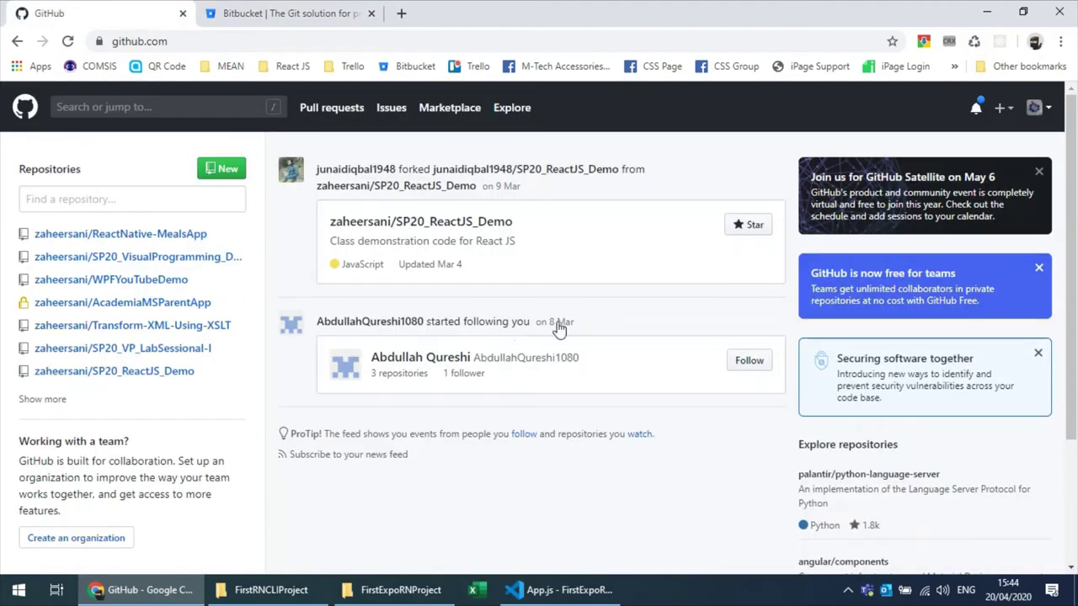
click(1002, 116)
click(915, 139)
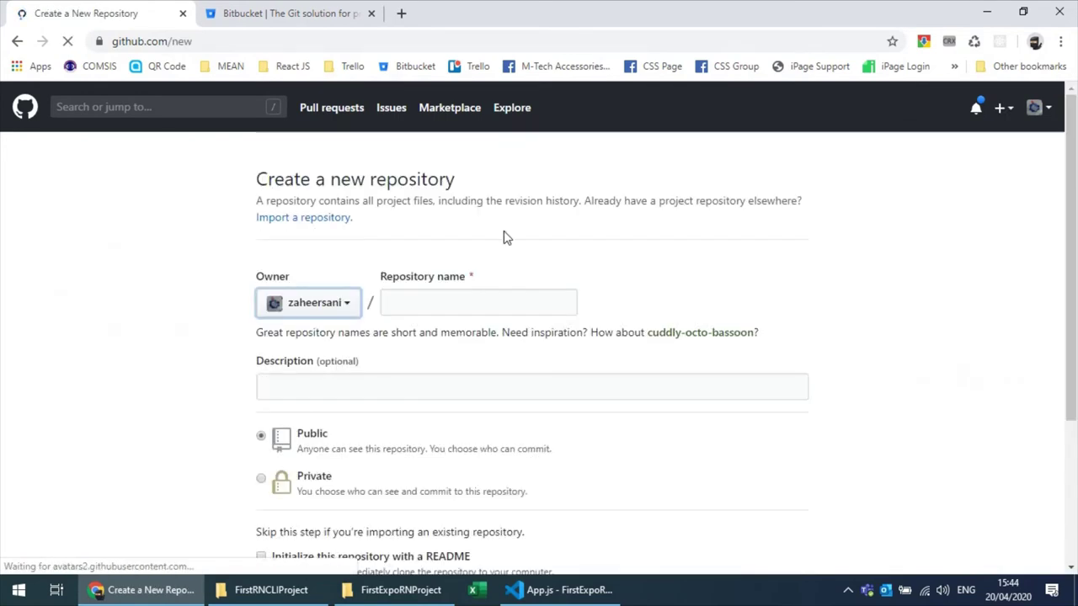
Step: Name the new GitHub repository ExpoCLIProject-SP20
click(427, 306)
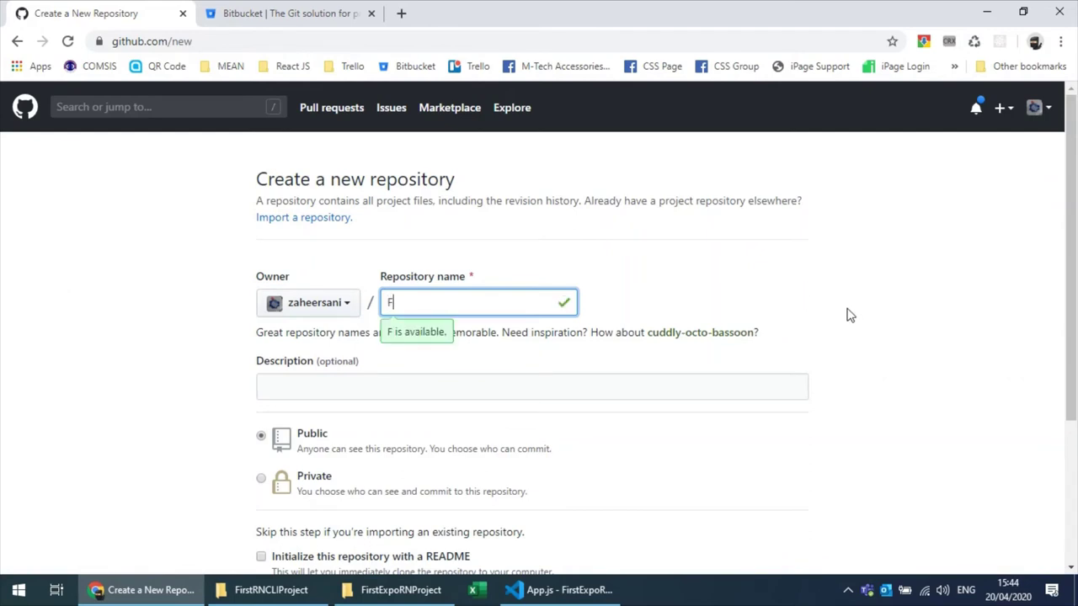
key(BackSpace)
text(ExpoCli)
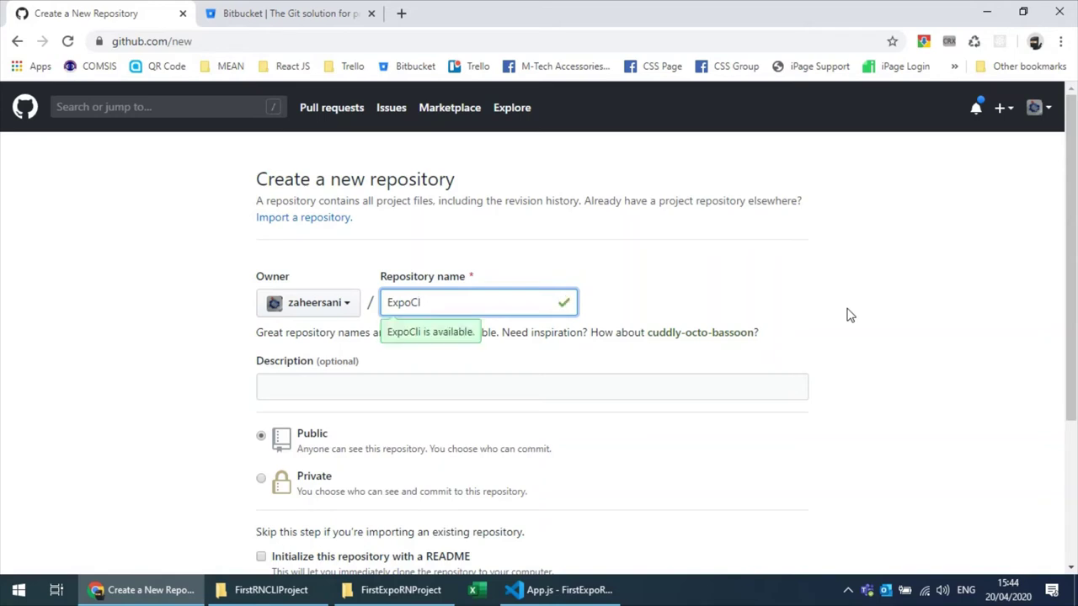
key(BackSpace)
key(BackSpace)
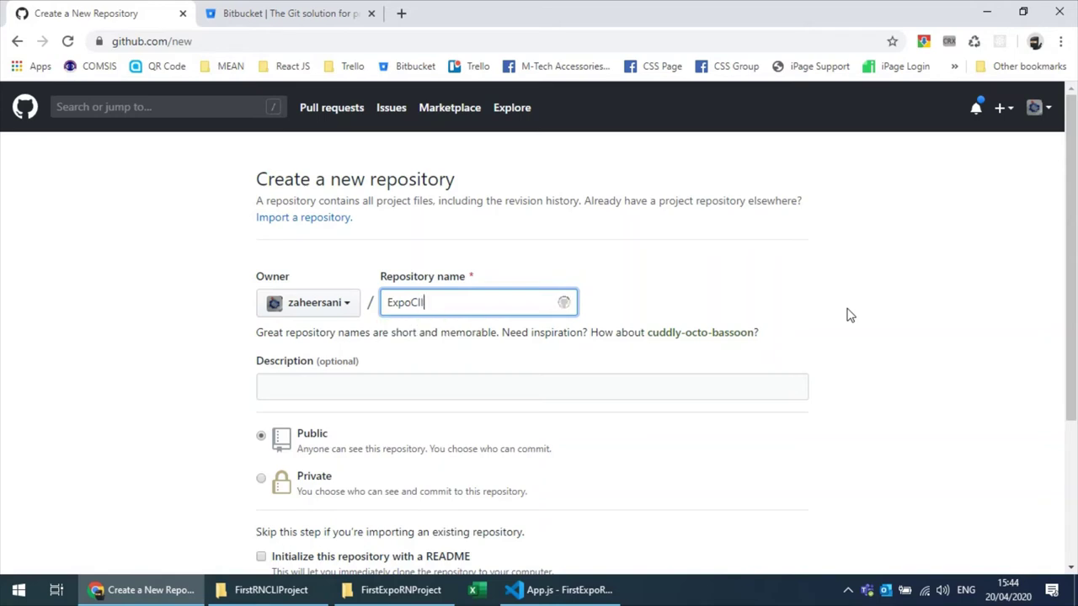
text(LIProject_)
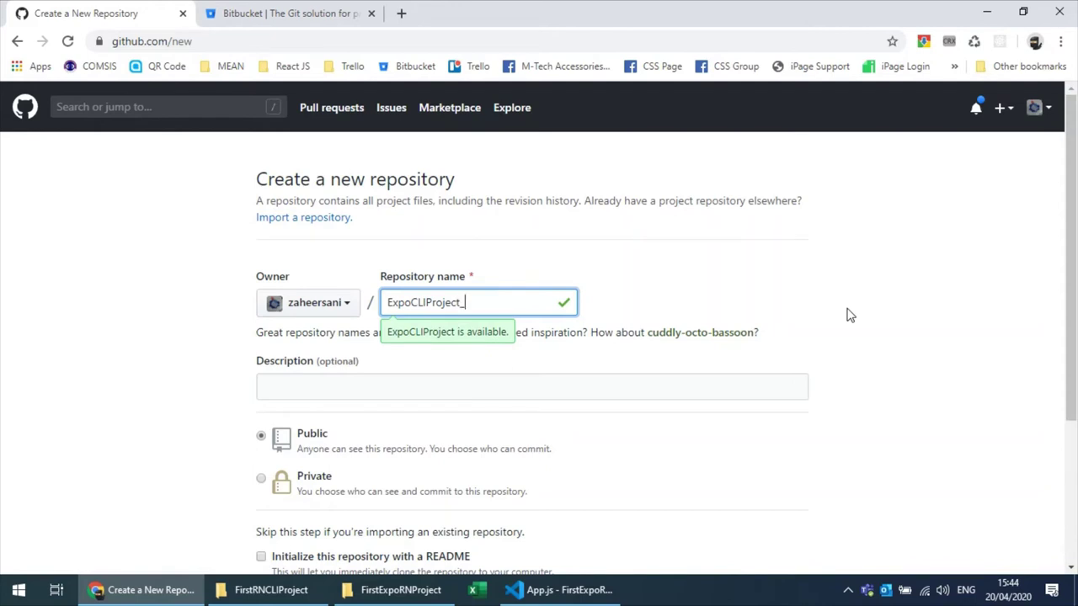
key(BackSpace)
text(-SP20)
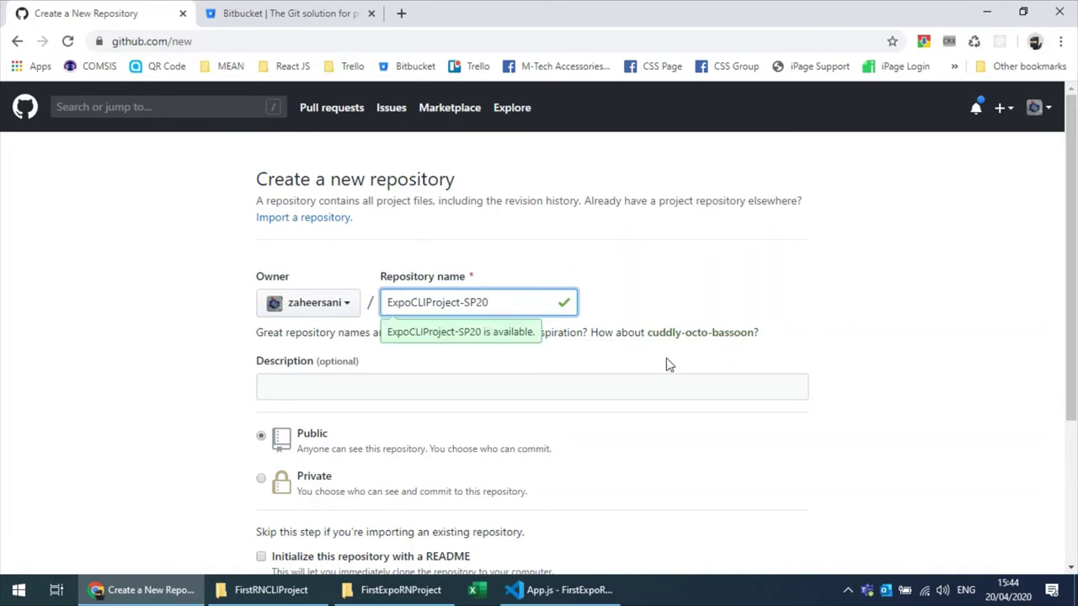
click(610, 335)
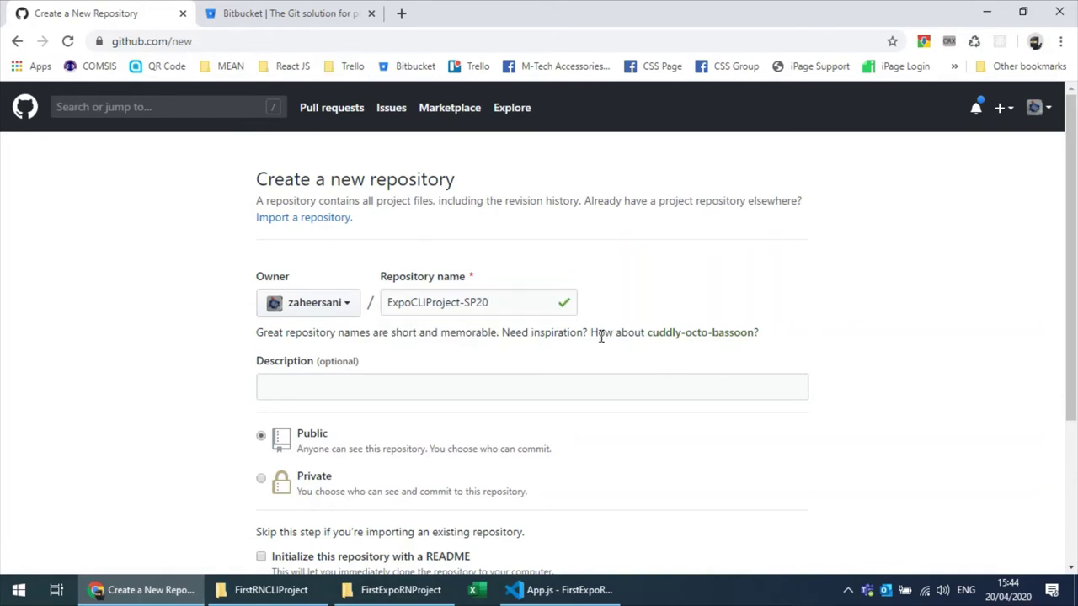
Step: Replace the hyphen in the repository name with a space so it reads "ExpoCLIProject SP20"
click(466, 301)
key(BackSpace)
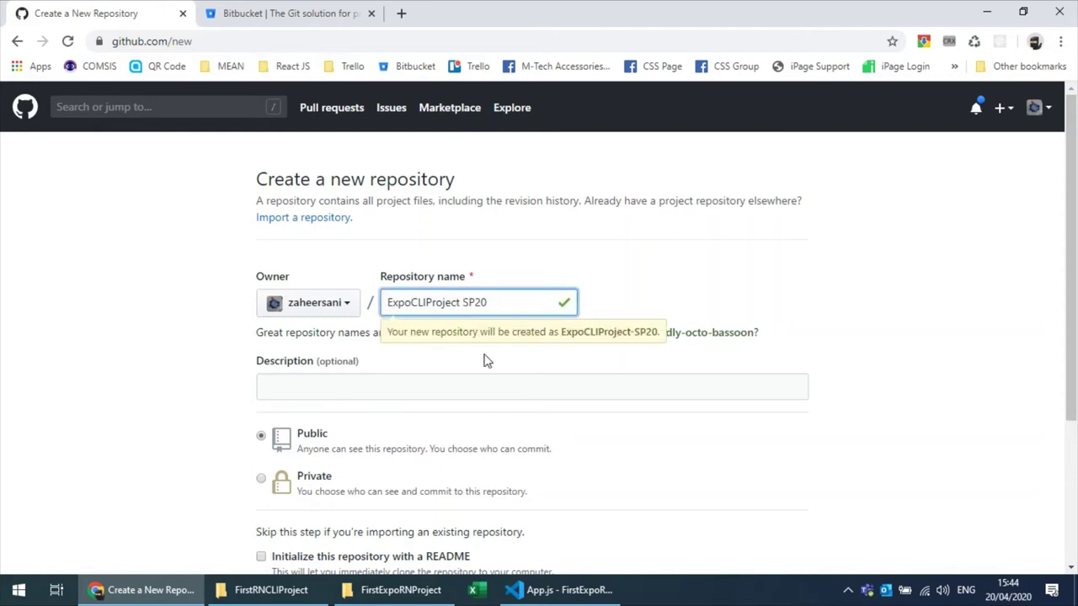
click(480, 361)
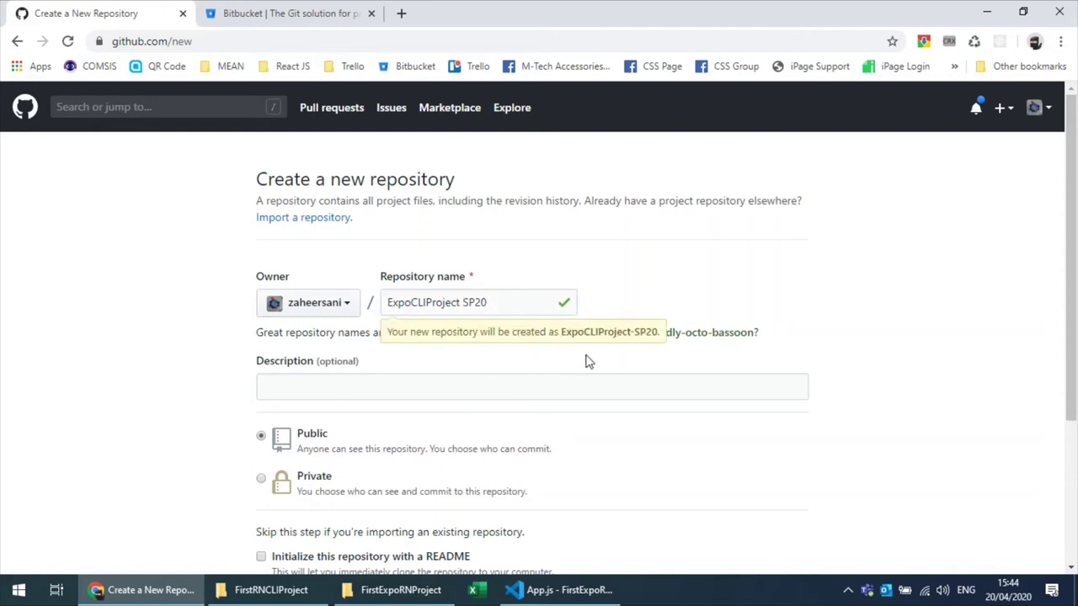
click(474, 303)
click(423, 371)
Step: Enter the repository description "Expo CLI Project for the demonstration"
scroll(699, 425, down, 2)
click(332, 223)
text(Expo CLI Proj)
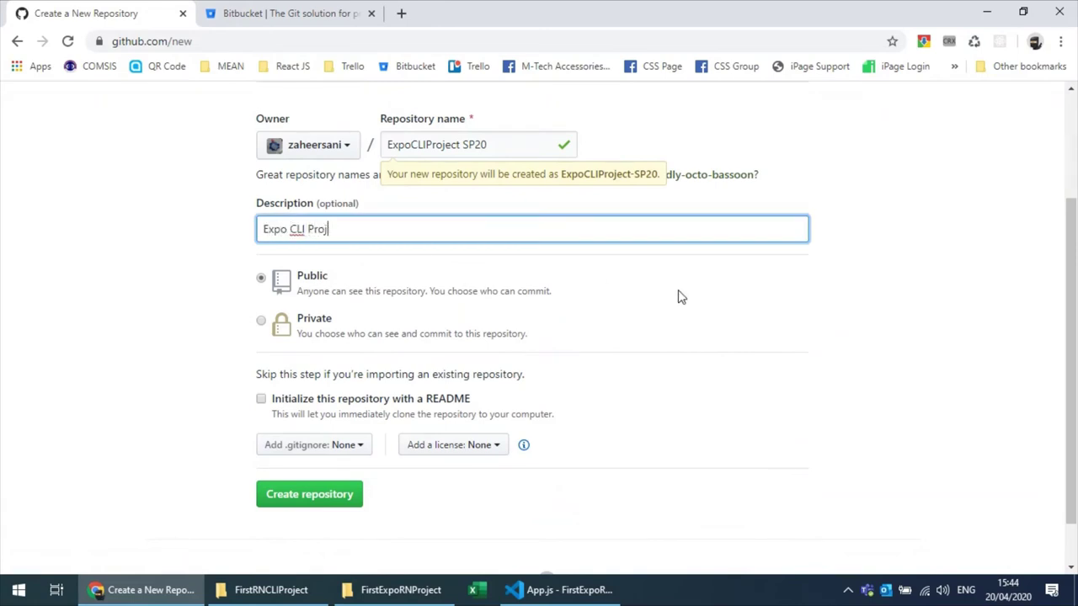
text(ect for the dmon)
text(monsta)
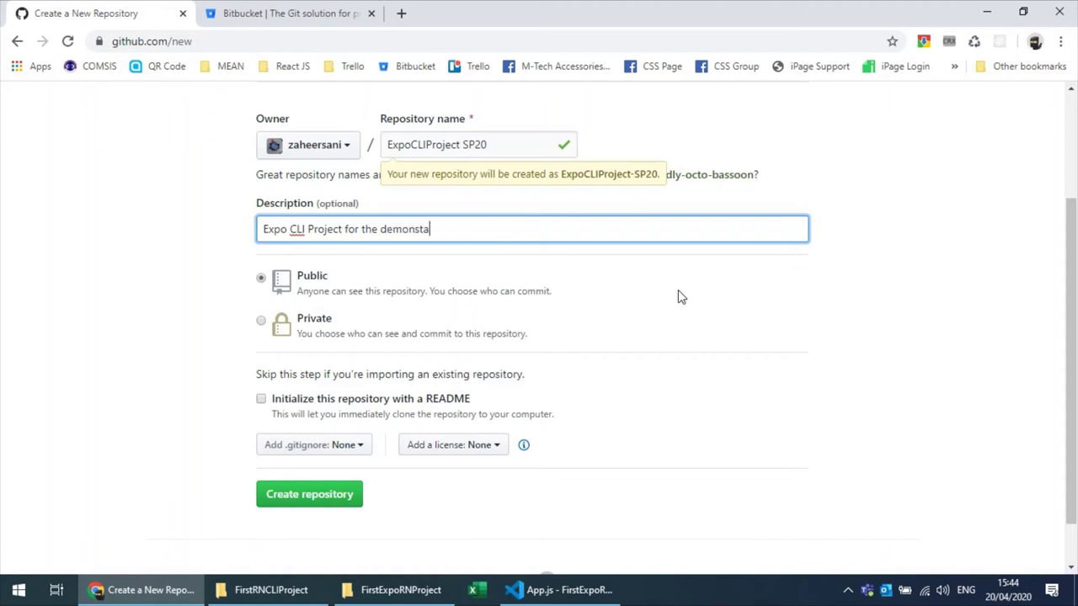
key(BackSpace)
text(ration)
Step: Review the explanations of the Public and Private visibility options and the README initialization option
drag(319, 290, 562, 302)
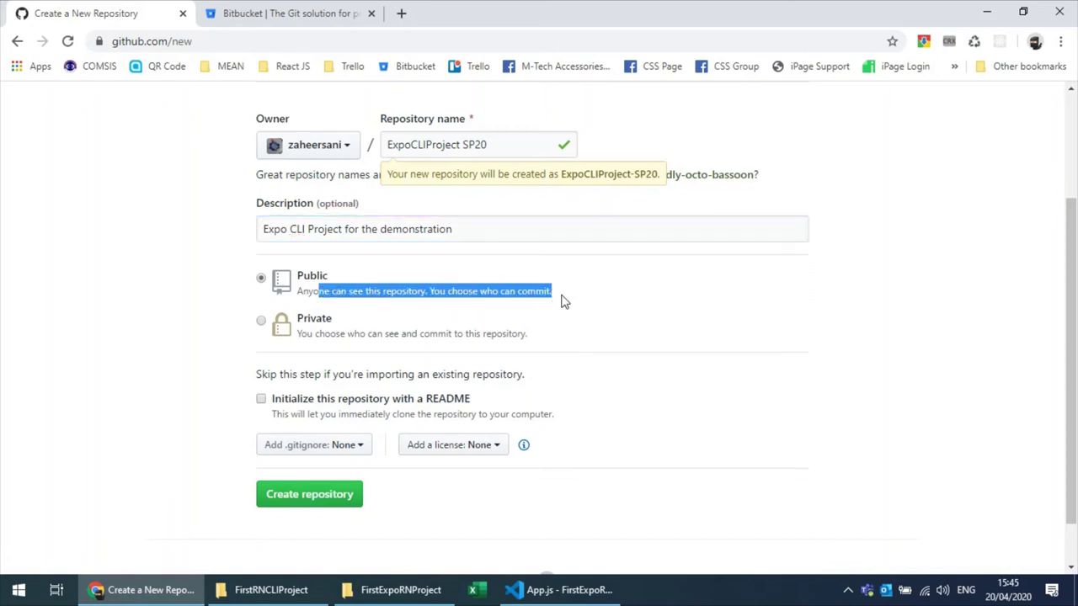
click(461, 288)
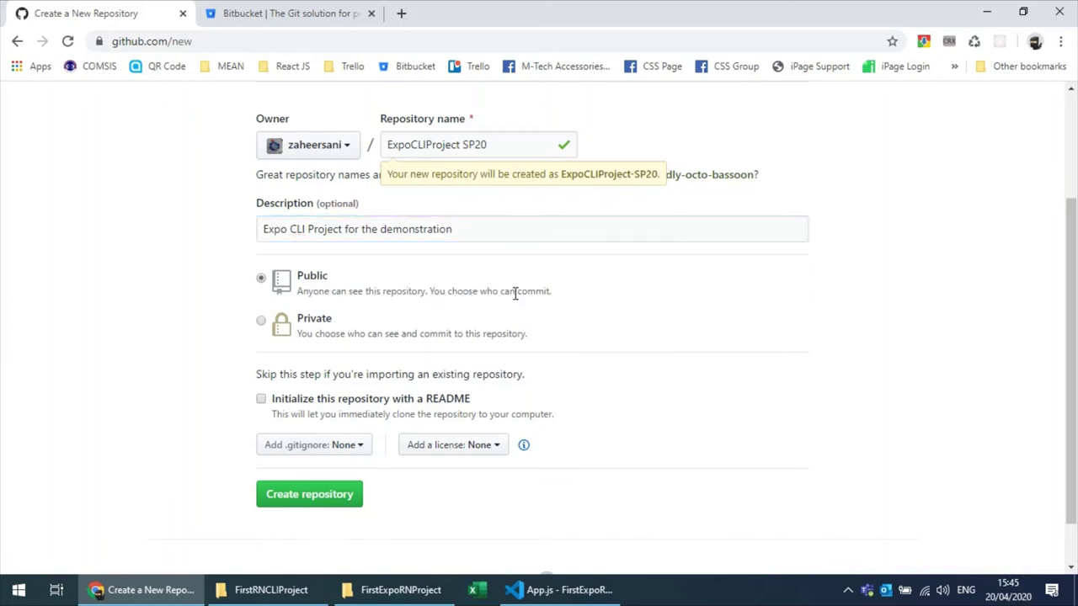
scroll(540, 293, down, 1)
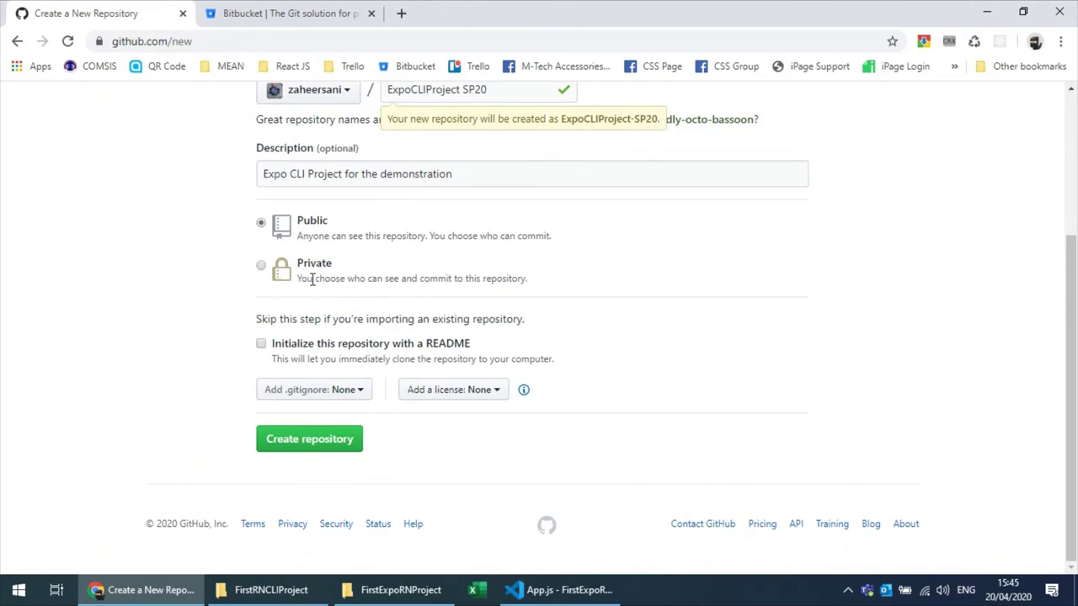
drag(309, 283, 385, 288)
click(394, 280)
drag(318, 233, 514, 237)
drag(318, 279, 399, 279)
drag(328, 236, 357, 236)
click(354, 237)
click(333, 346)
drag(334, 345, 442, 349)
click(455, 347)
Step: Open the account's GitHub profile in a new browser tab and display its list of repositories
click(401, 15)
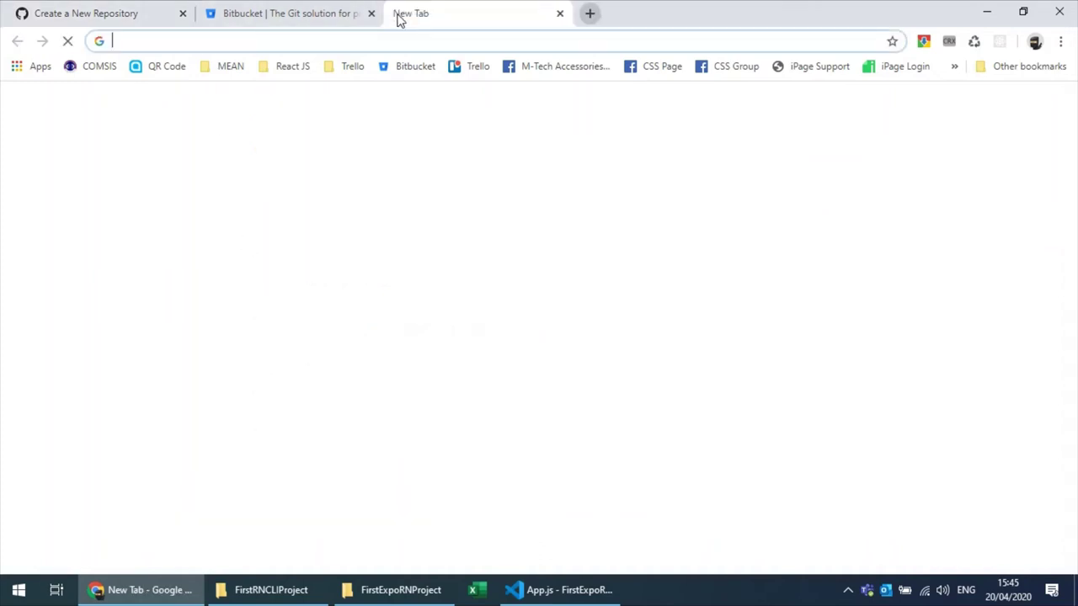
text(git)
key(BackSpace)
key(BackSpace)
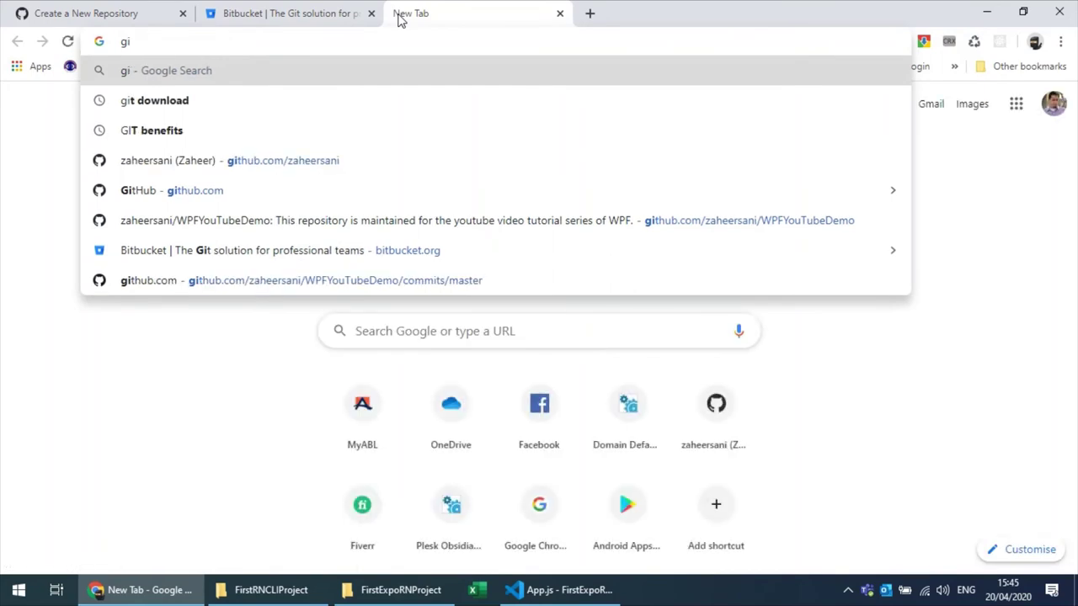
key(BackSpace)
text(it)
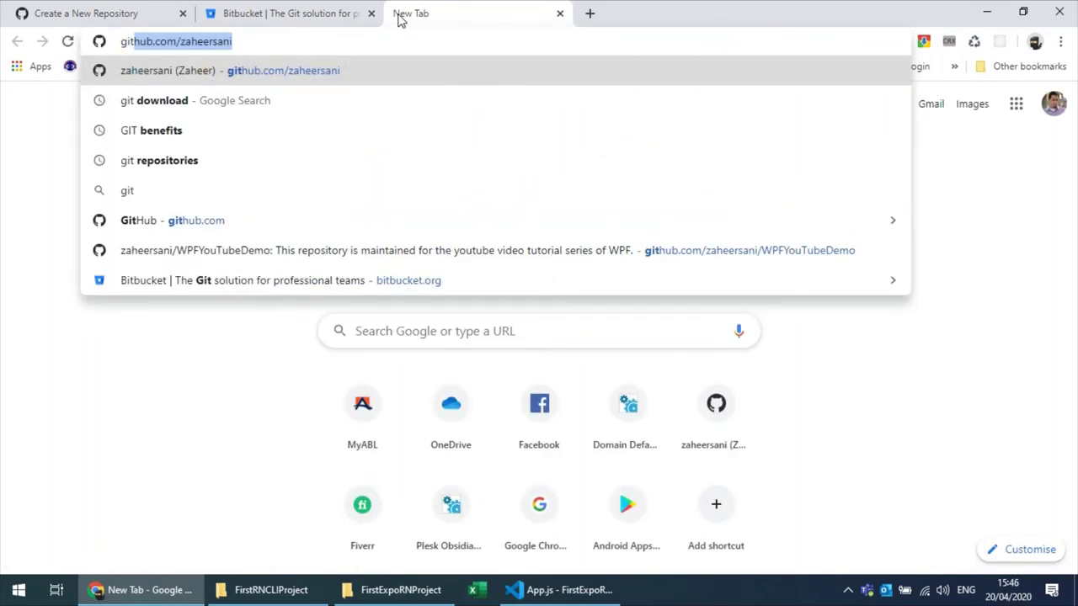
key(Return)
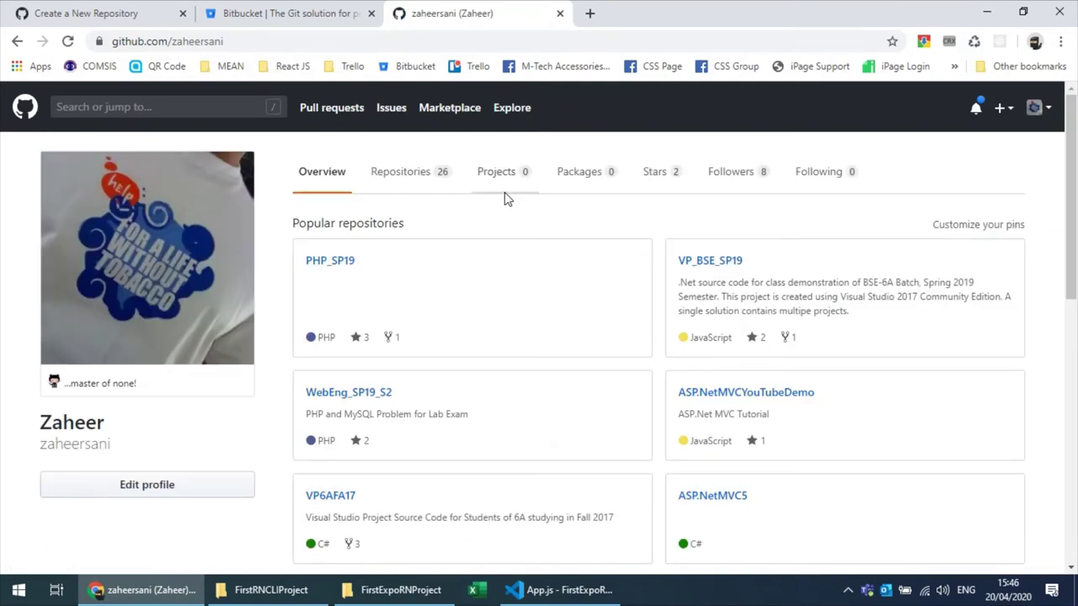
click(409, 172)
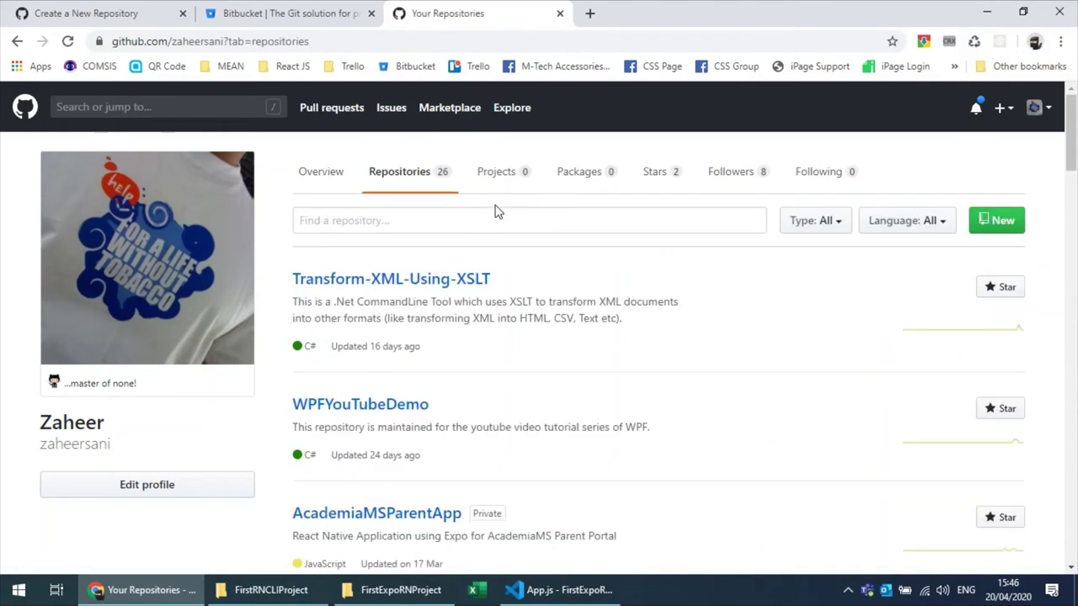
Step: Open the Transform-XML-Using-XSLT repository and read through its README as an example
click(428, 279)
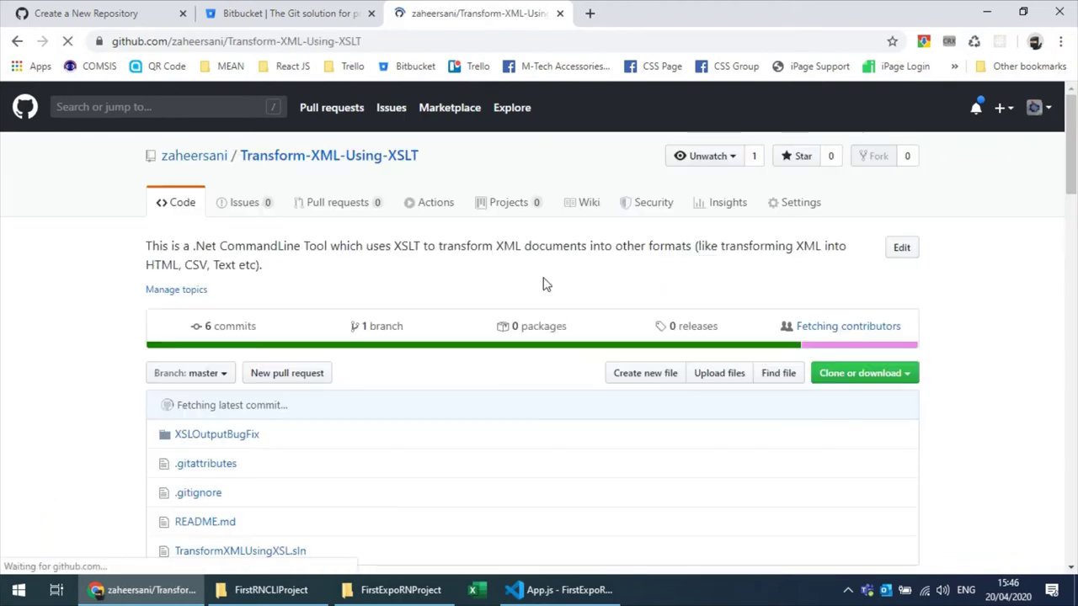
scroll(967, 231, down, 3)
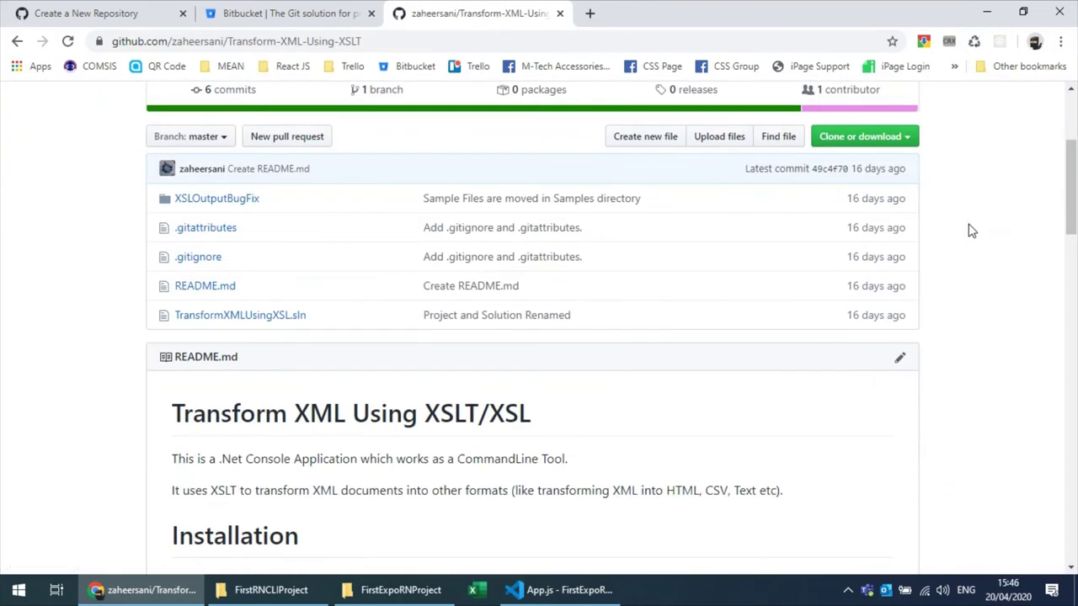
scroll(969, 228, down, 2)
scroll(969, 227, down, 2)
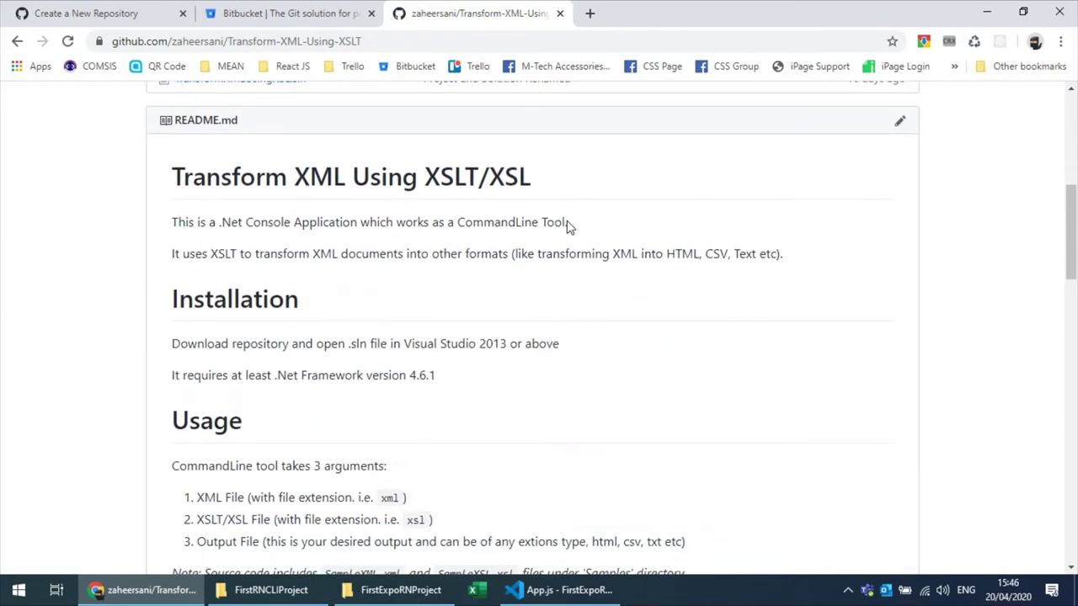
scroll(893, 260, down, 2)
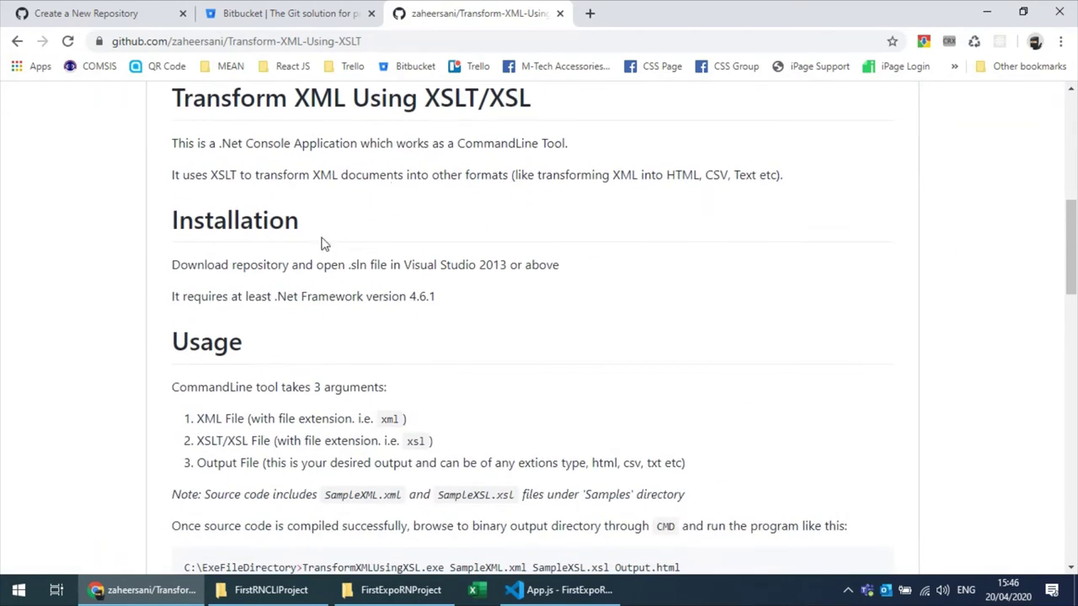
scroll(935, 329, down, 2)
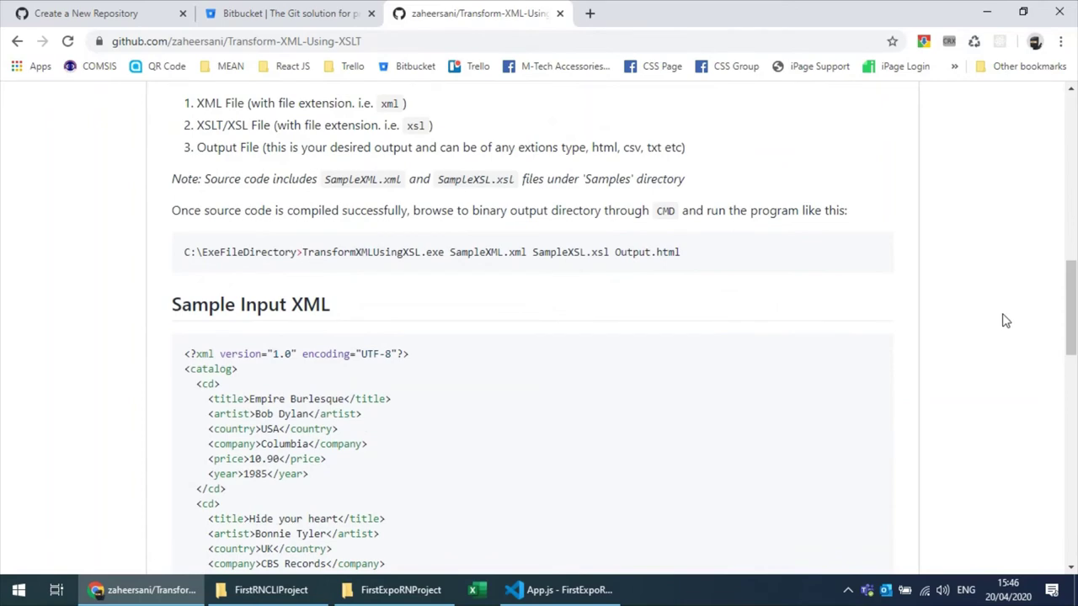
Step: Read the sample XML and XSLT sections of the README, and return to the new repository form
scroll(1005, 321, down, 7)
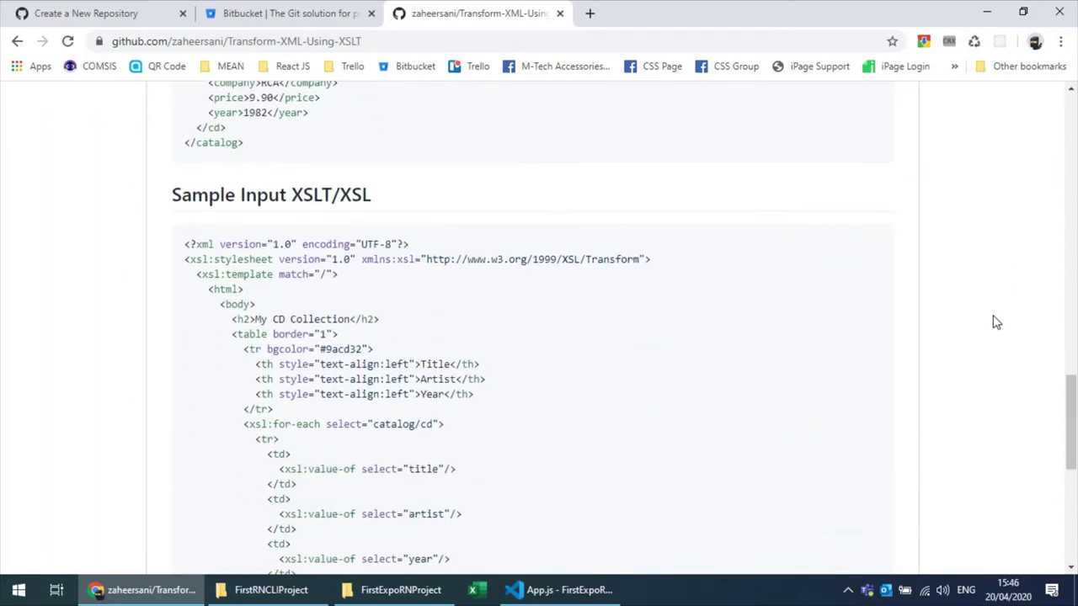
scroll(997, 323, down, 6)
scroll(996, 322, up, 9)
scroll(998, 324, up, 12)
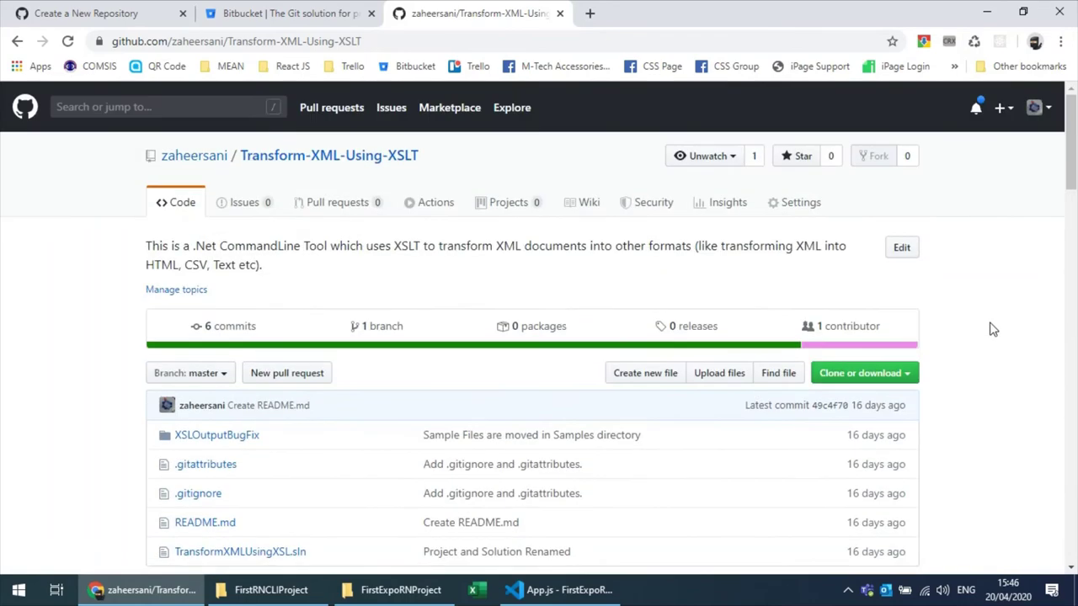
click(108, 13)
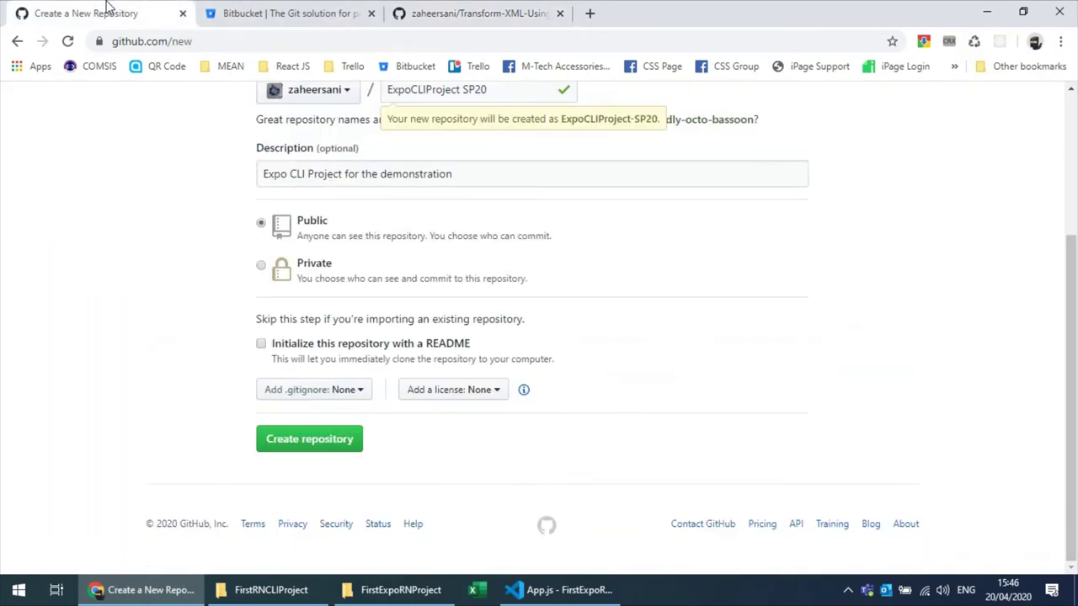
Step: Switch to Visual Studio Code to view the project's existing .gitignore file, and return to the new repository form in Chrome
click(320, 347)
click(547, 590)
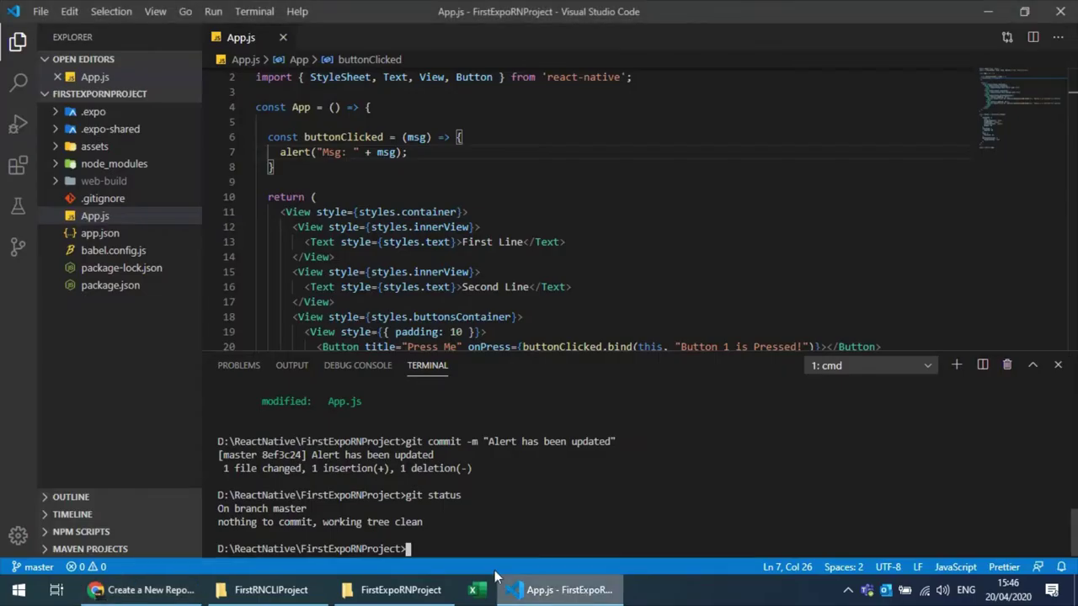
click(103, 199)
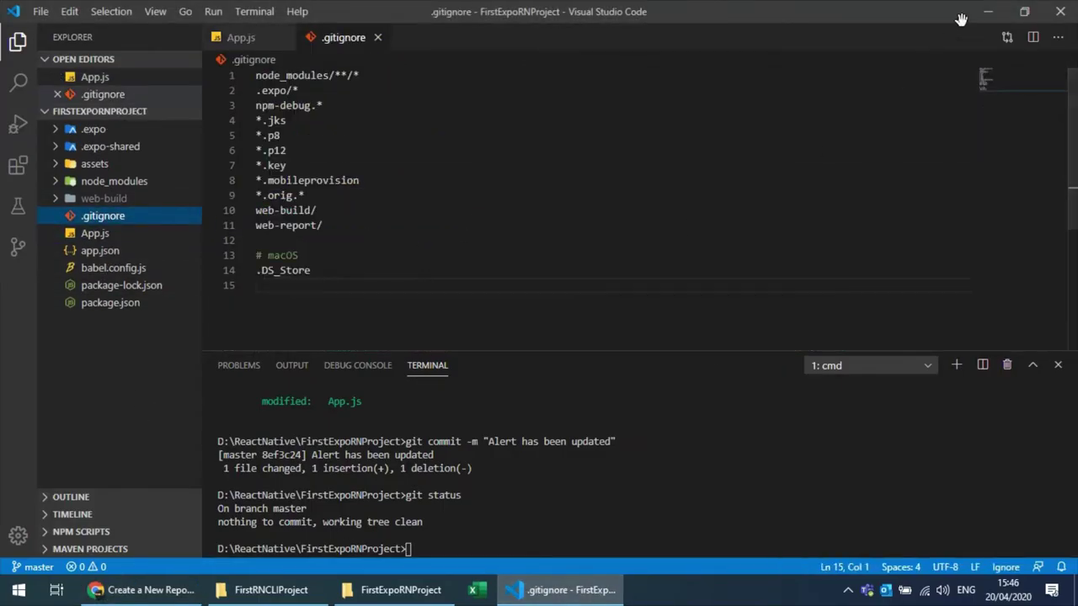
click(988, 12)
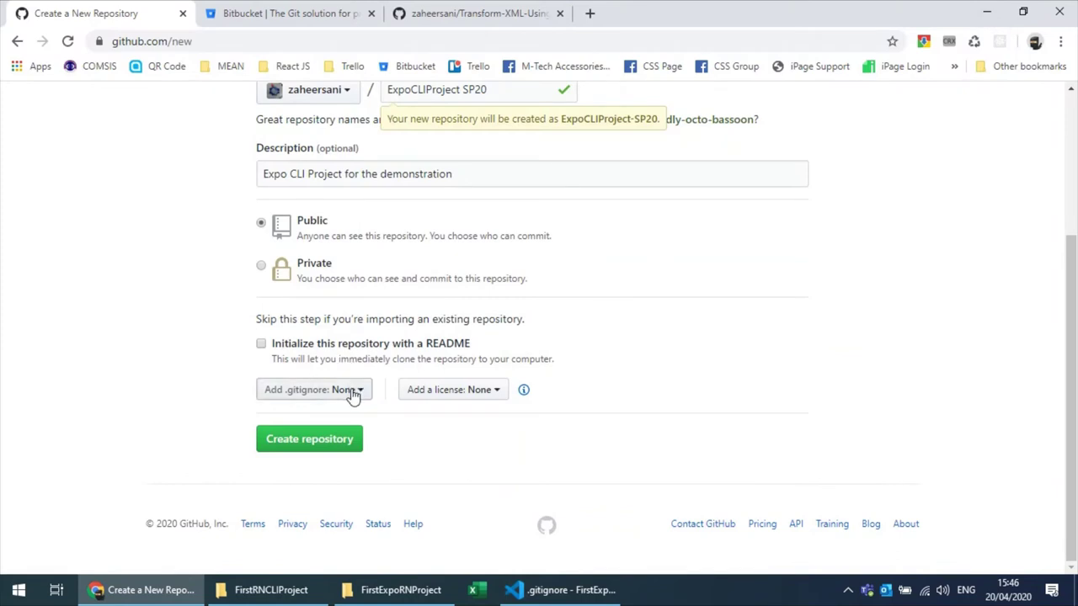
Step: Look through the .gitignore and license choices, leave both at None, and create the public repository
click(355, 392)
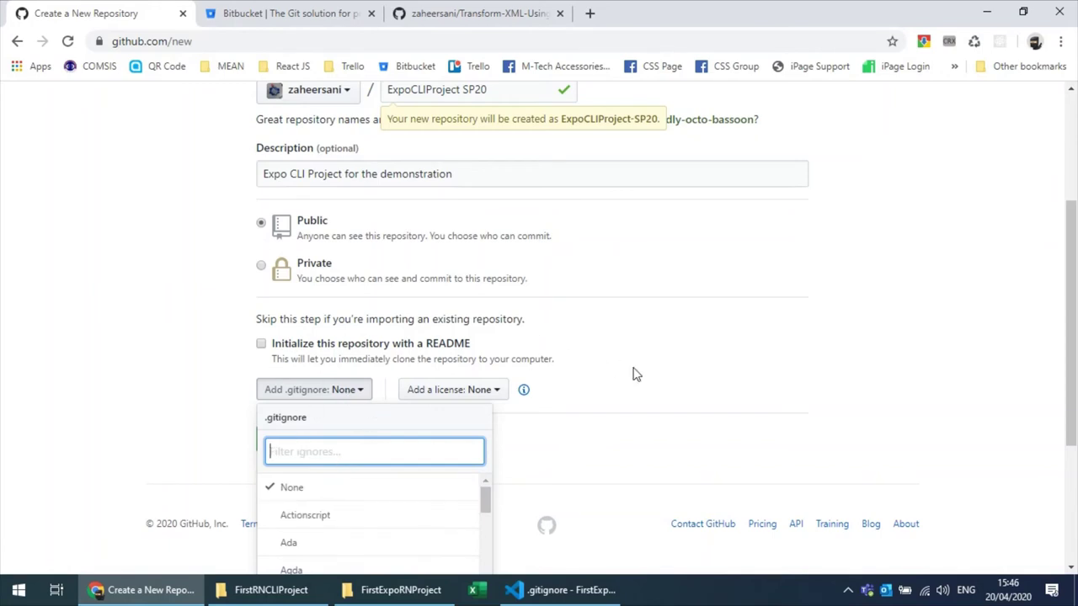
click(587, 397)
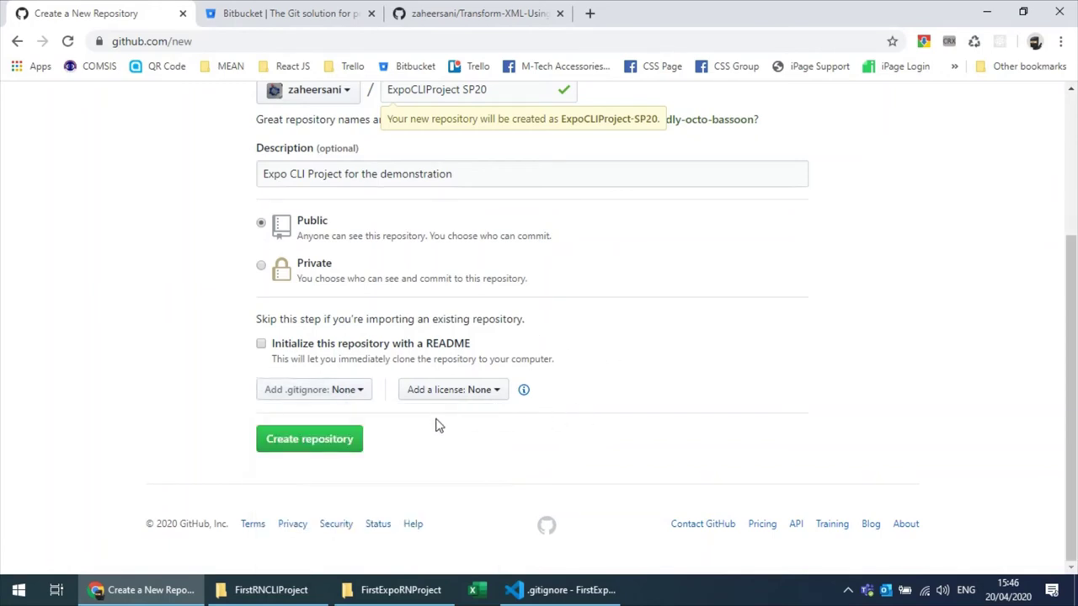
click(455, 393)
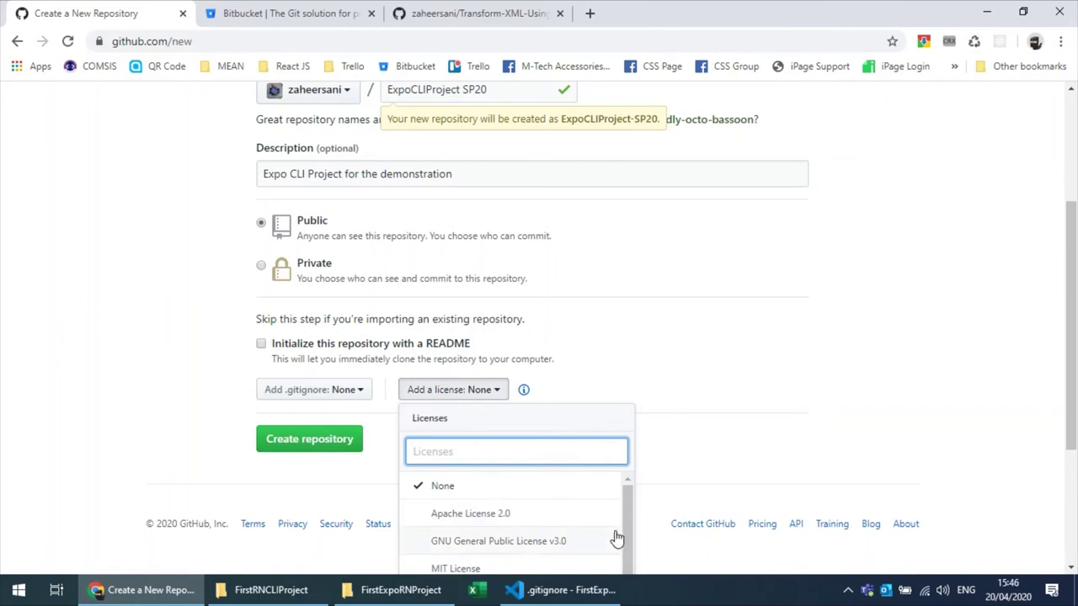
drag(1072, 329, 1072, 376)
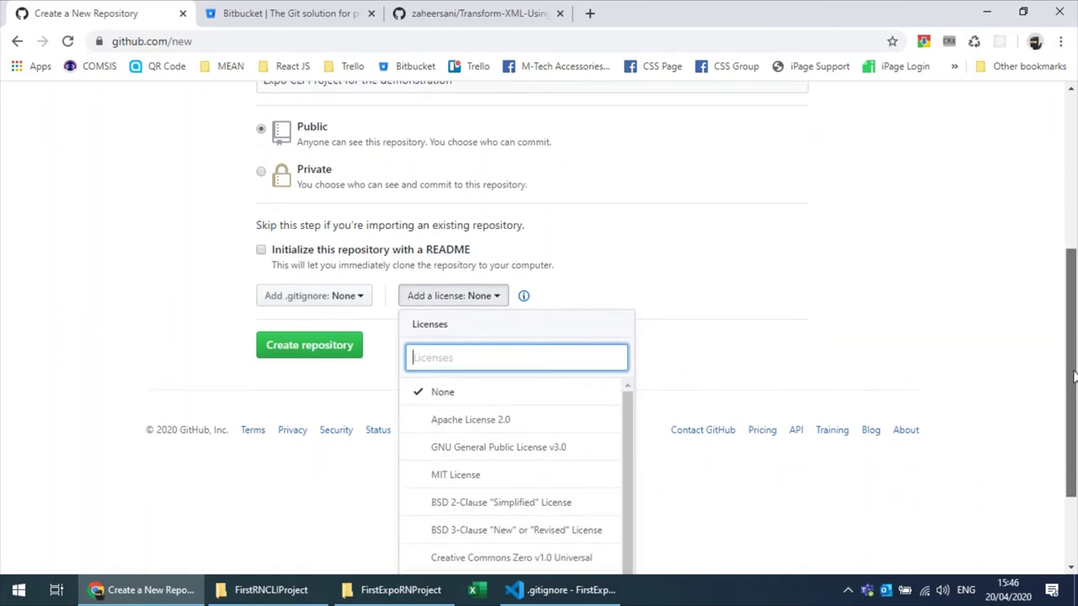
drag(626, 444, 624, 525)
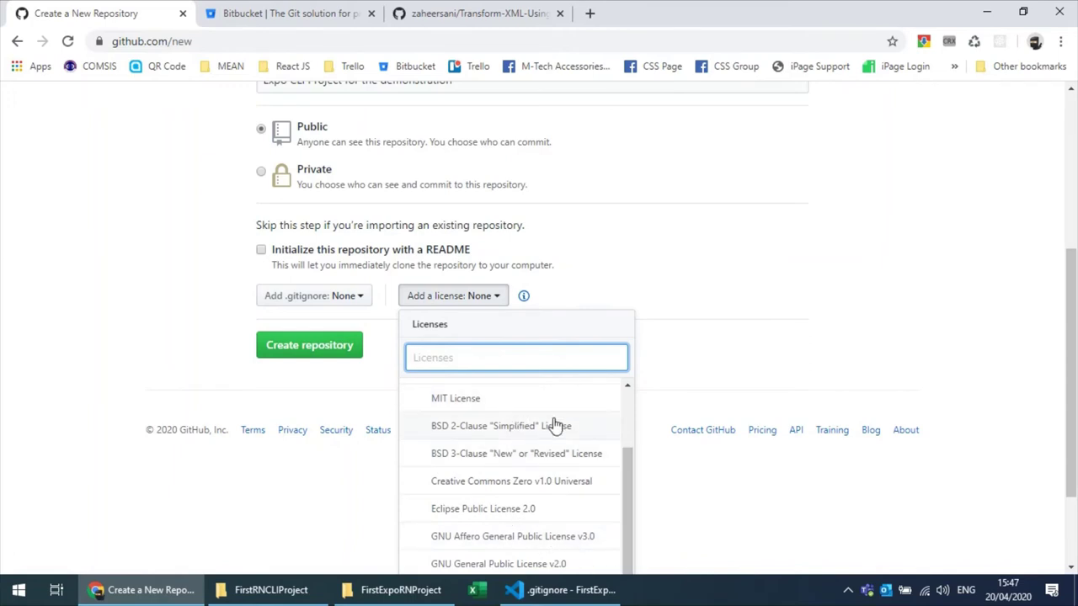
scroll(525, 452, up, 2)
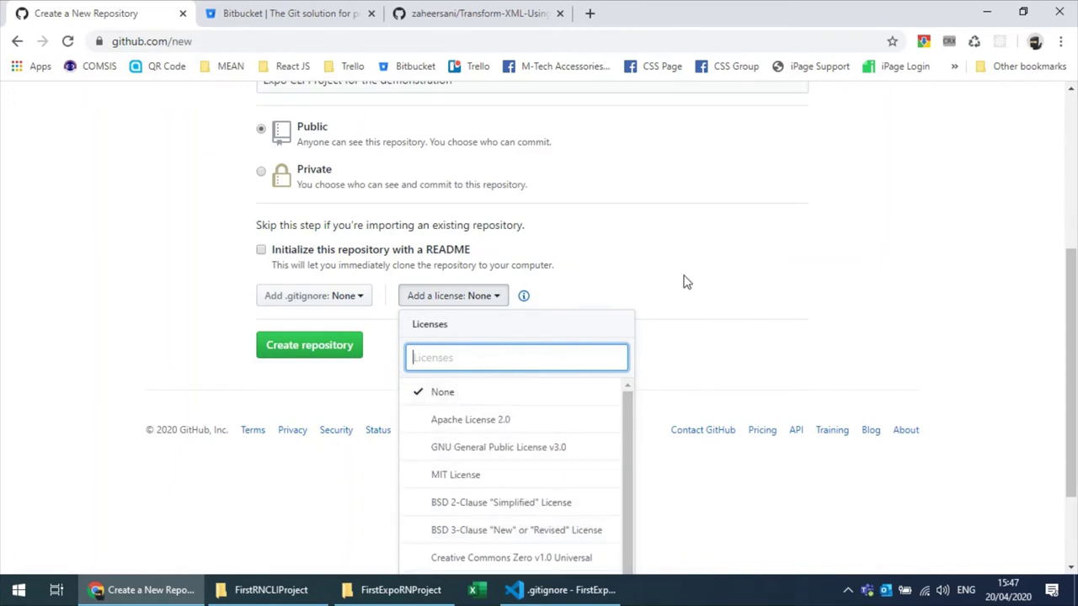
click(729, 331)
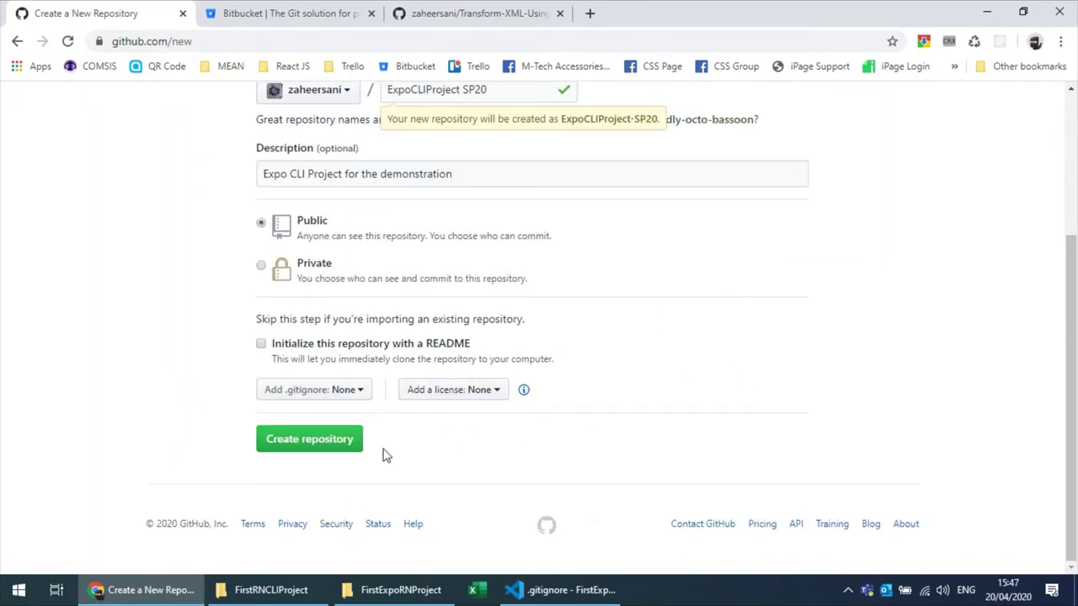
click(301, 443)
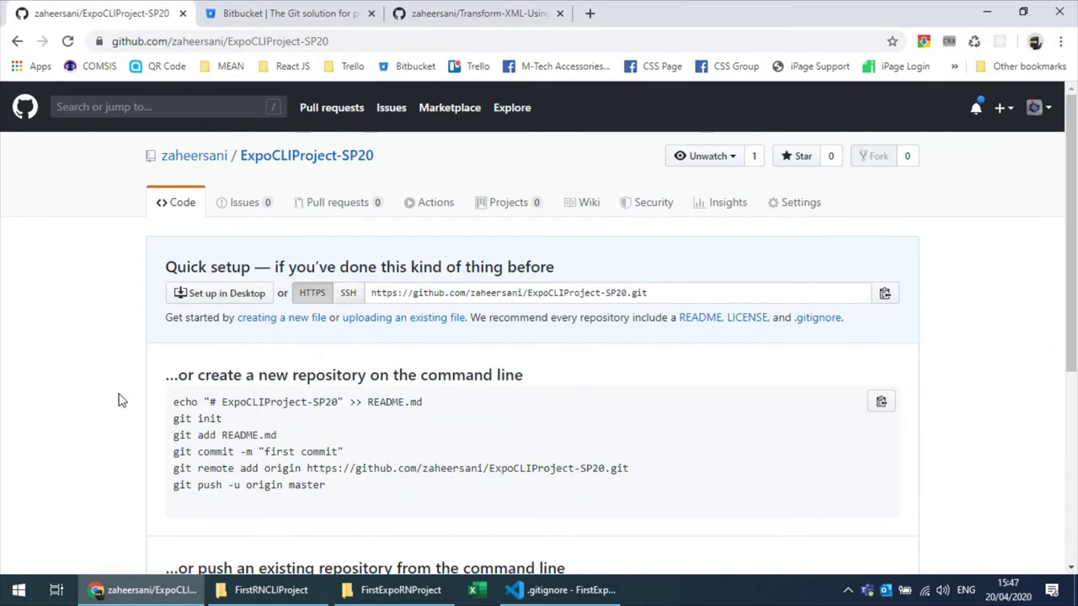
Step: Go through the quick-setup commands for creating a new repository on the command line, from git init to git remote add origin
scroll(118, 400, down, 2)
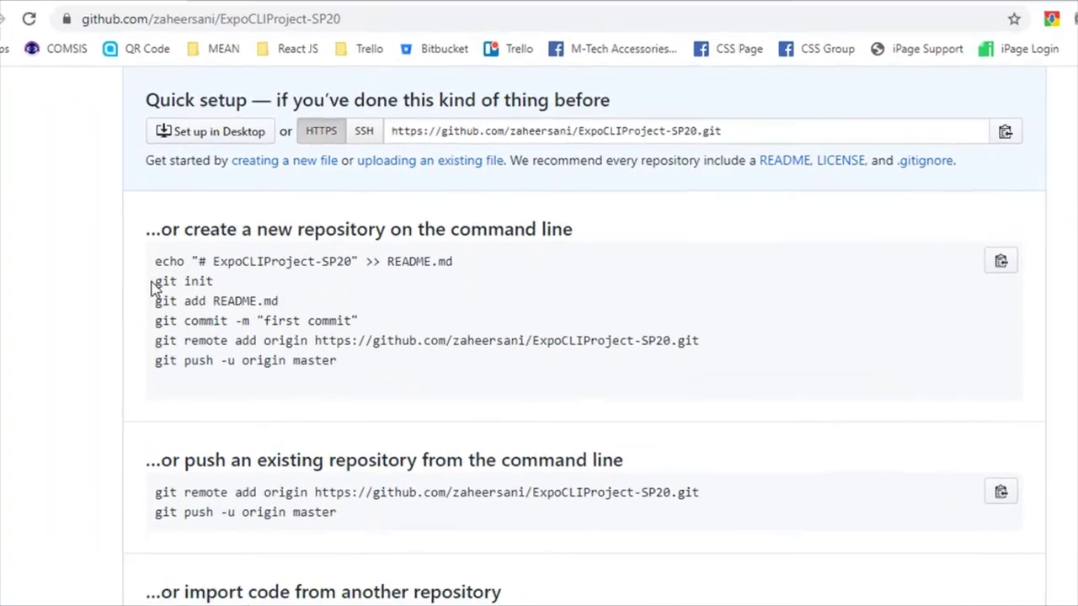
drag(130, 306, 204, 308)
click(132, 331)
drag(82, 411, 300, 413)
drag(81, 432, 436, 439)
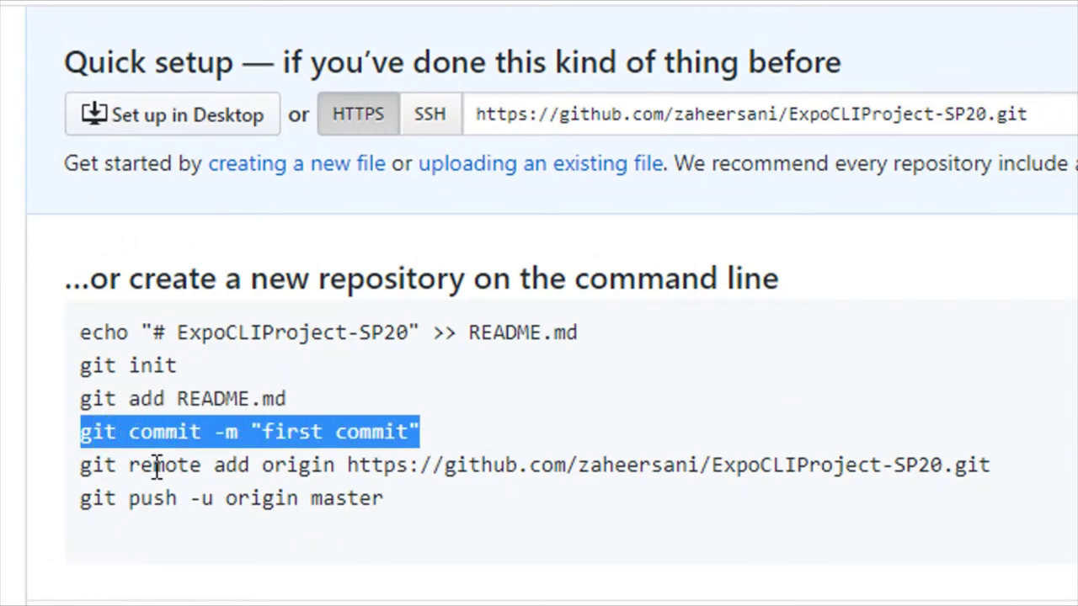
drag(81, 469, 329, 473)
click(251, 428)
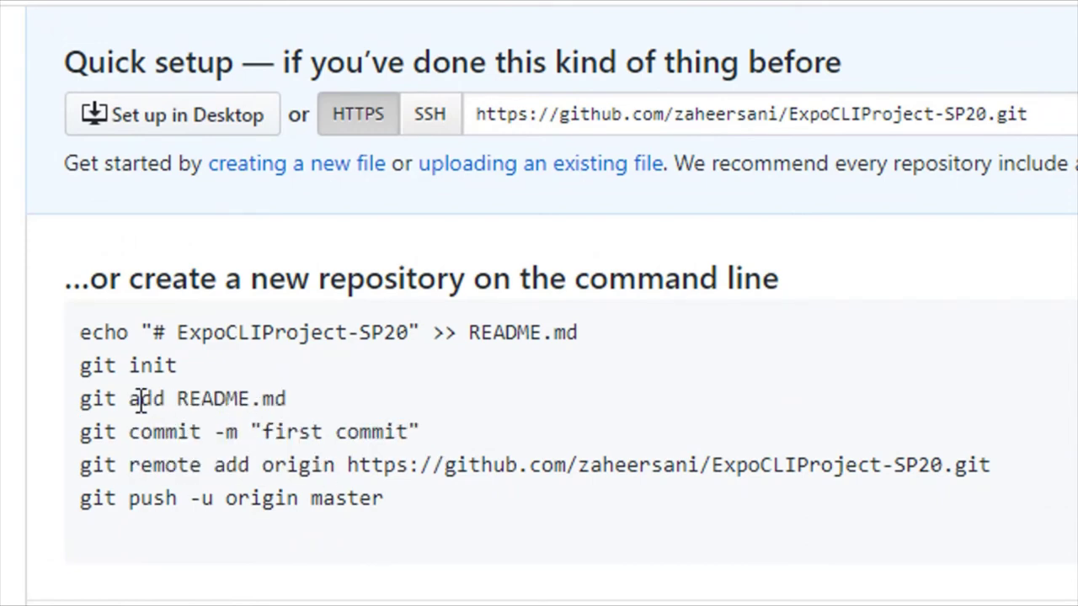
drag(85, 371, 441, 426)
drag(139, 399, 325, 412)
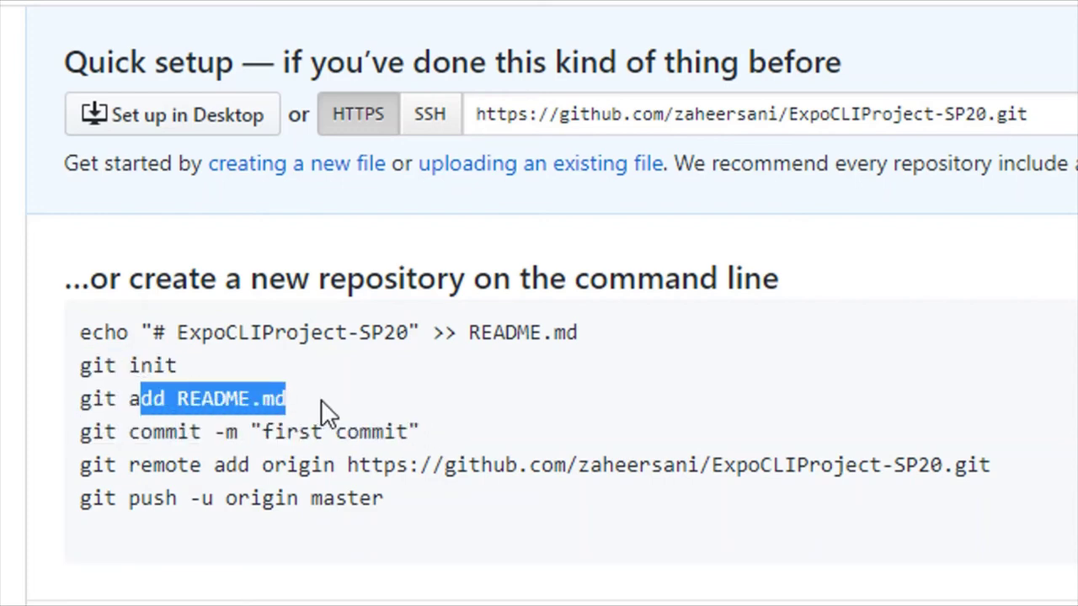
click(340, 399)
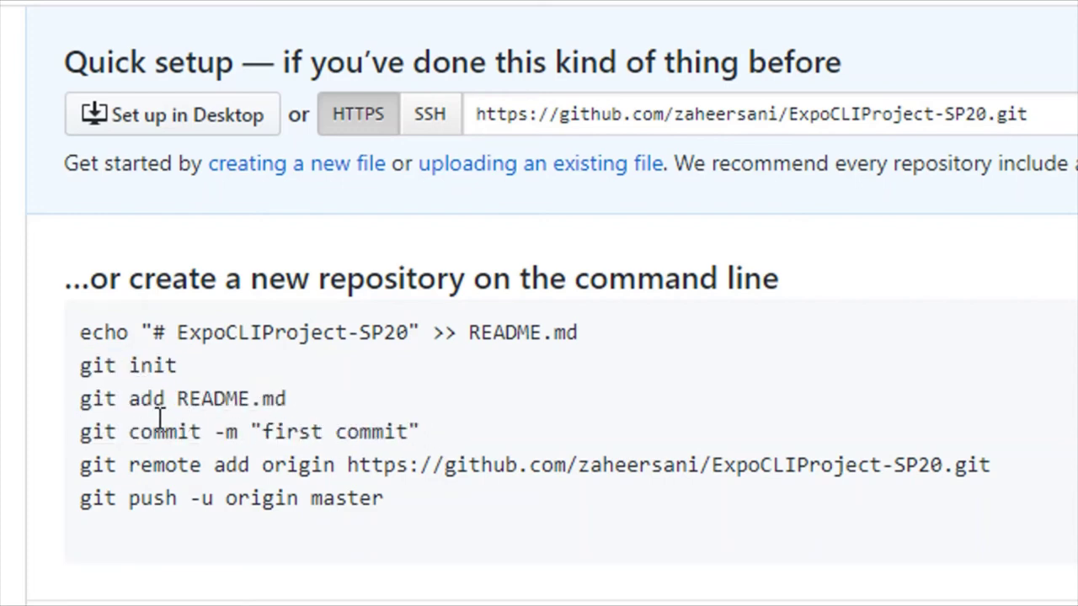
drag(82, 365, 157, 369)
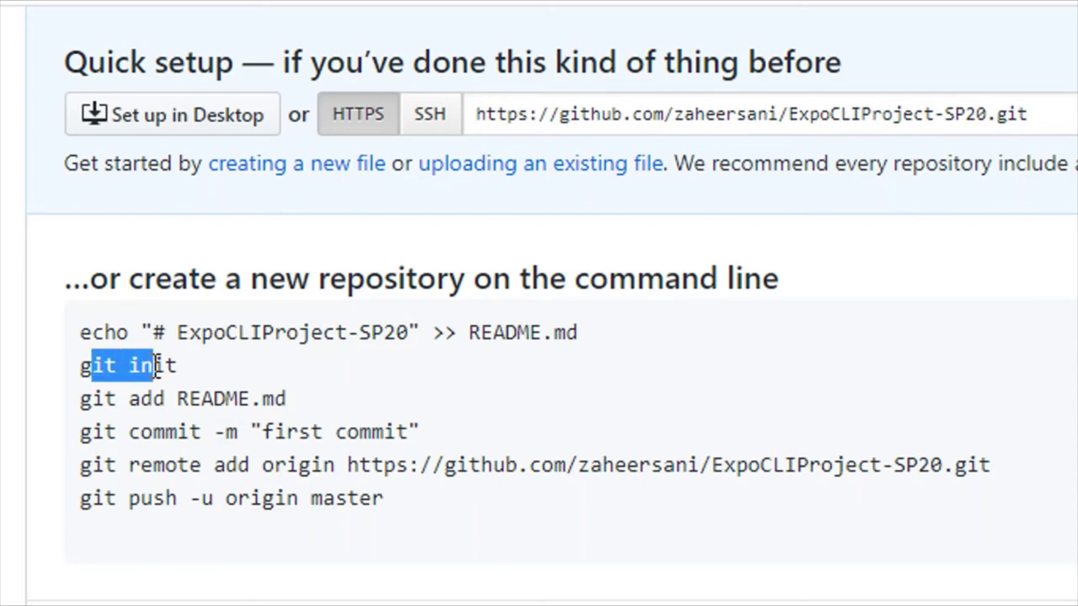
drag(89, 431, 380, 444)
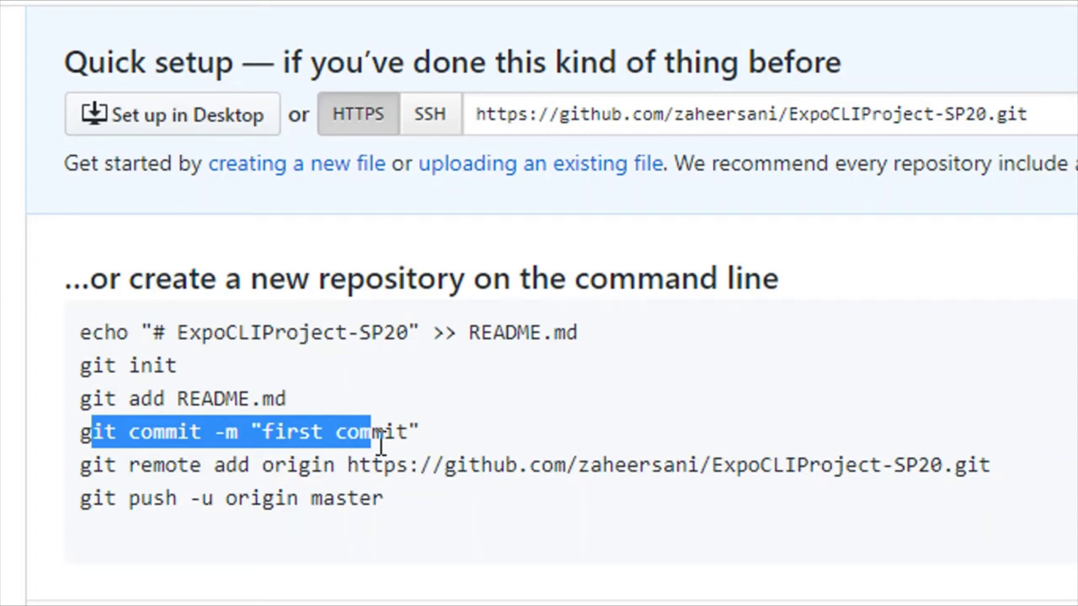
click(310, 457)
drag(82, 465, 138, 470)
click(182, 465)
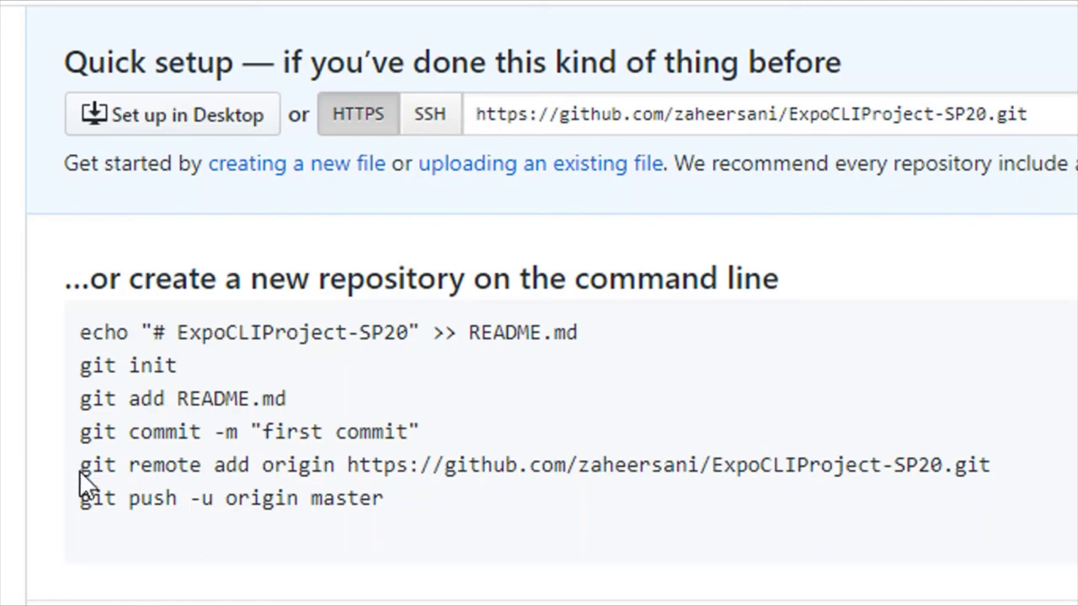
Step: Copy the git remote add origin command for ExpoCLIProject-SP20 and run it in the Visual Studio Code terminal
drag(84, 470, 996, 468)
right_click(290, 466)
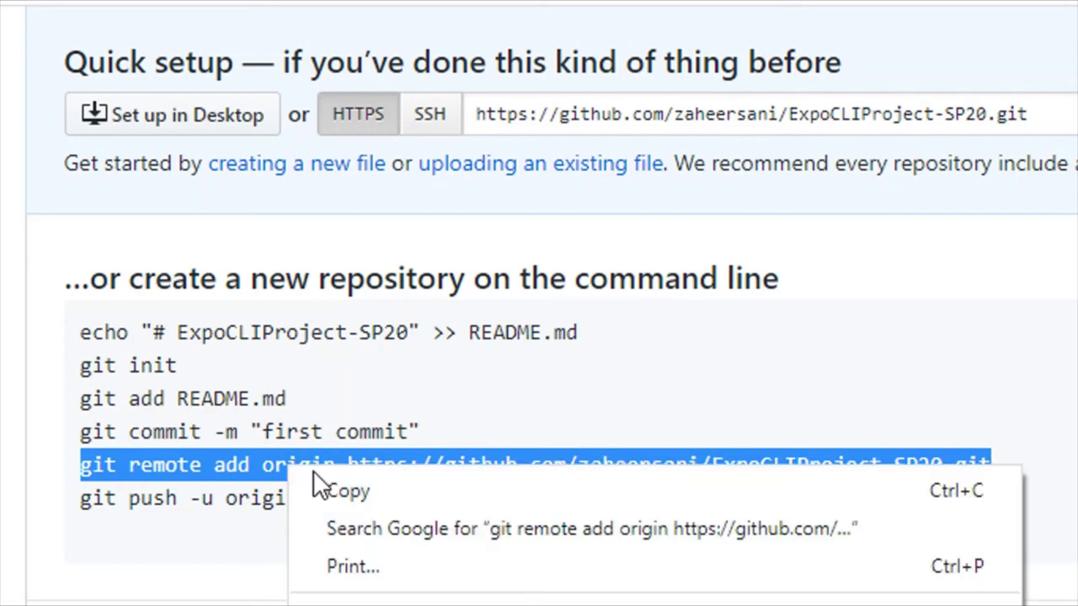
click(332, 495)
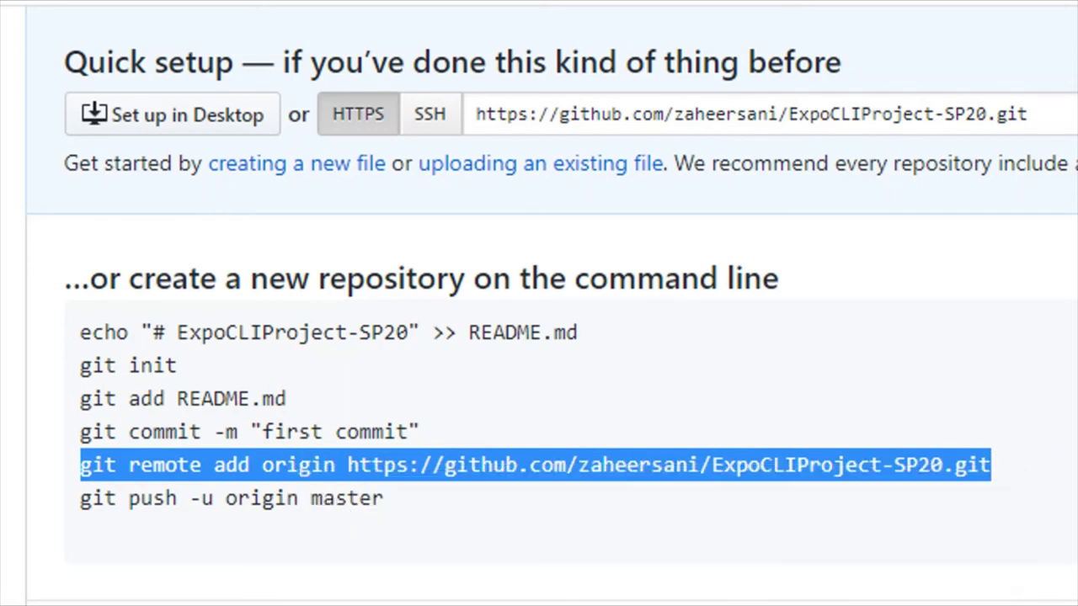
key(alt+Tab)
right_click(433, 528)
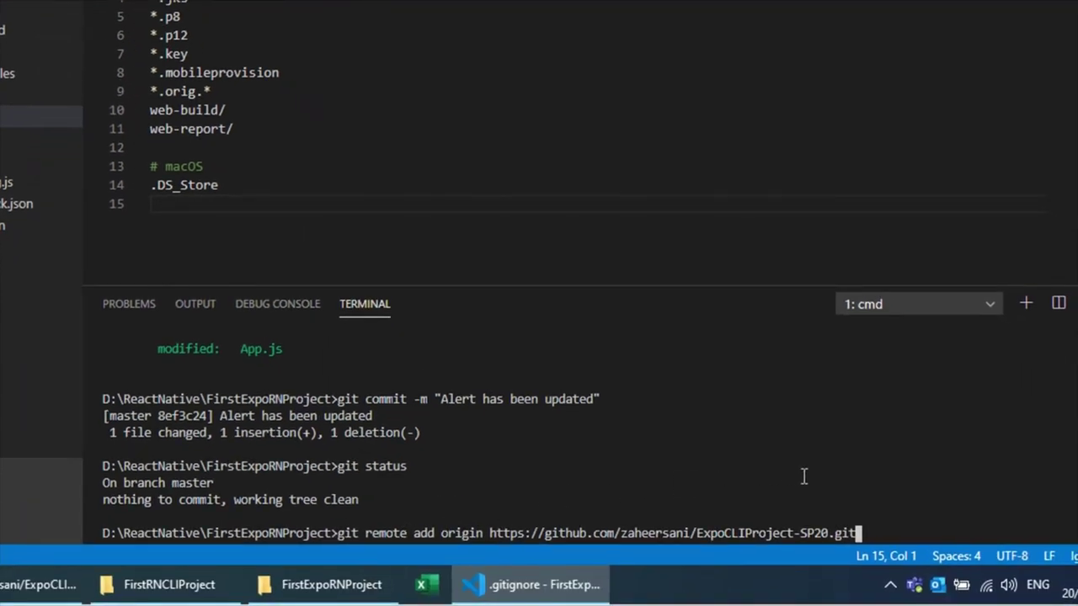
key(Return)
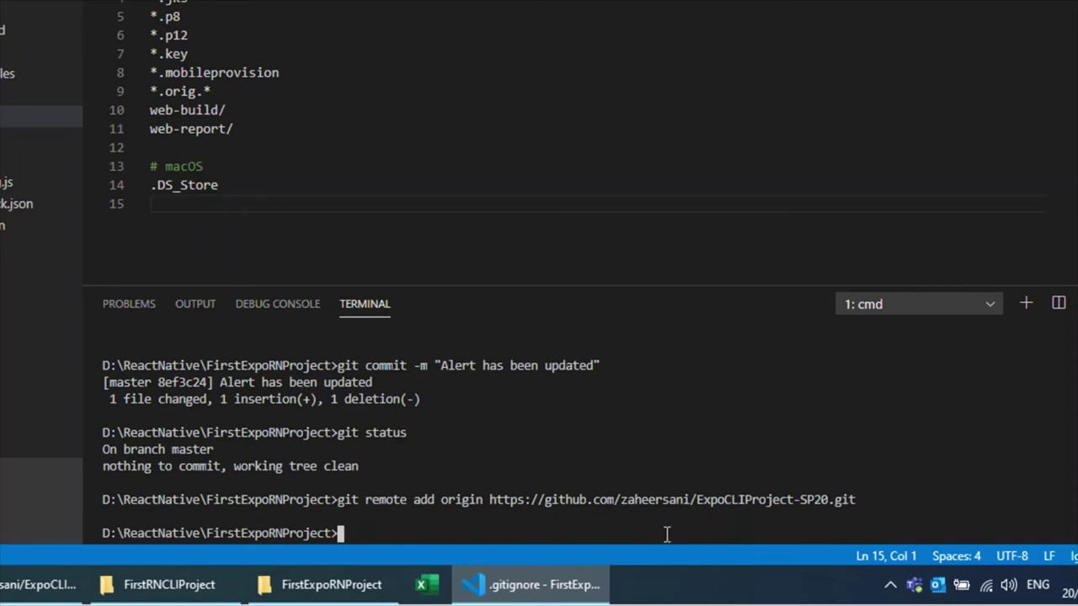
Step: Copy "git push -u origin master" from the GitHub setup page and run it in the Visual Studio Code terminal
click(520, 596)
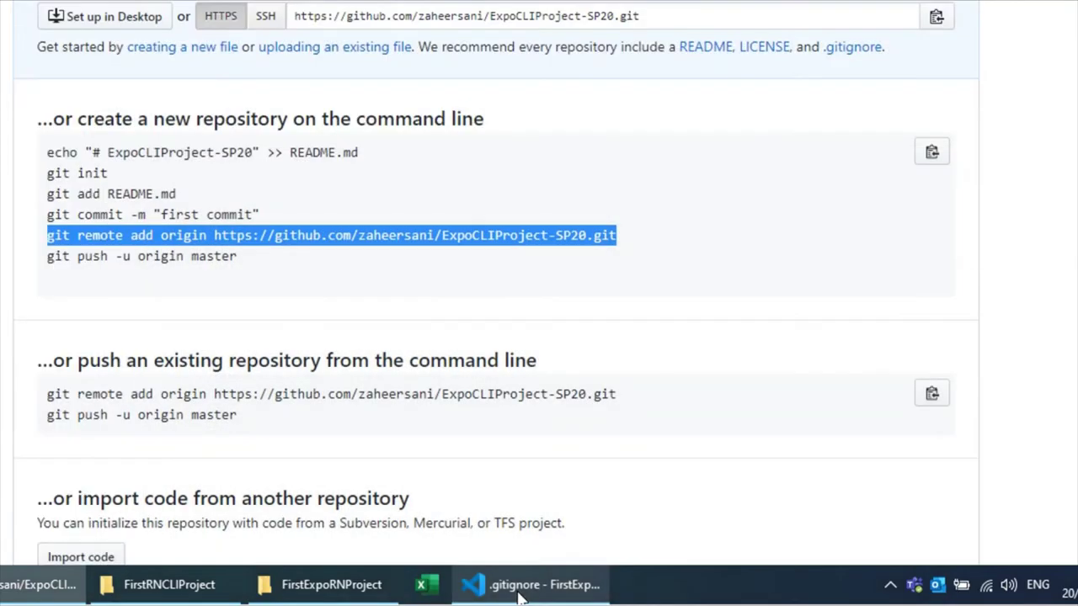
drag(48, 259, 256, 265)
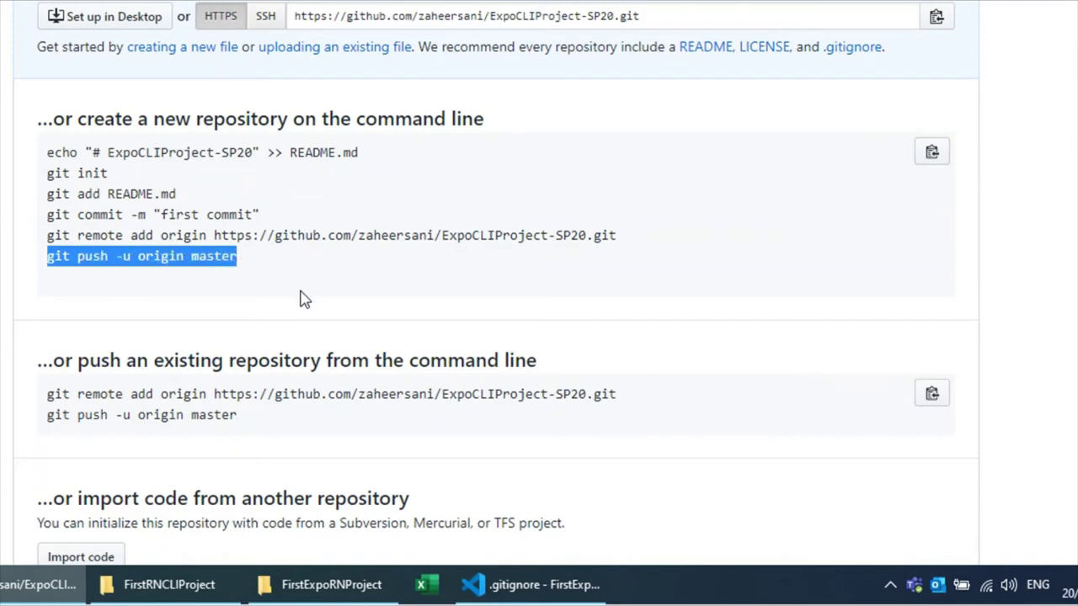
click(482, 587)
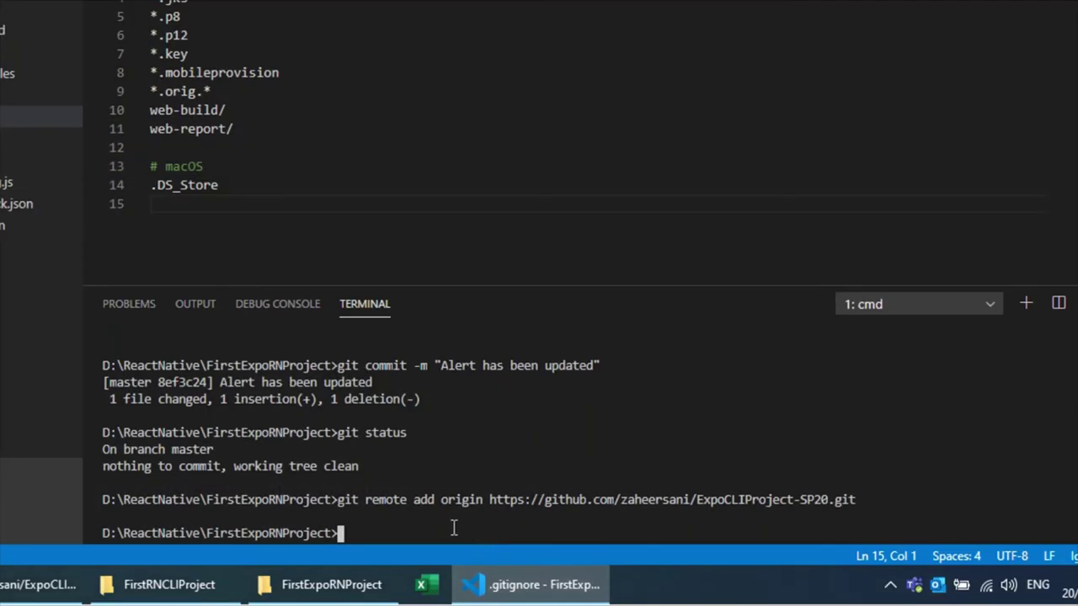
key(ctrl+v)
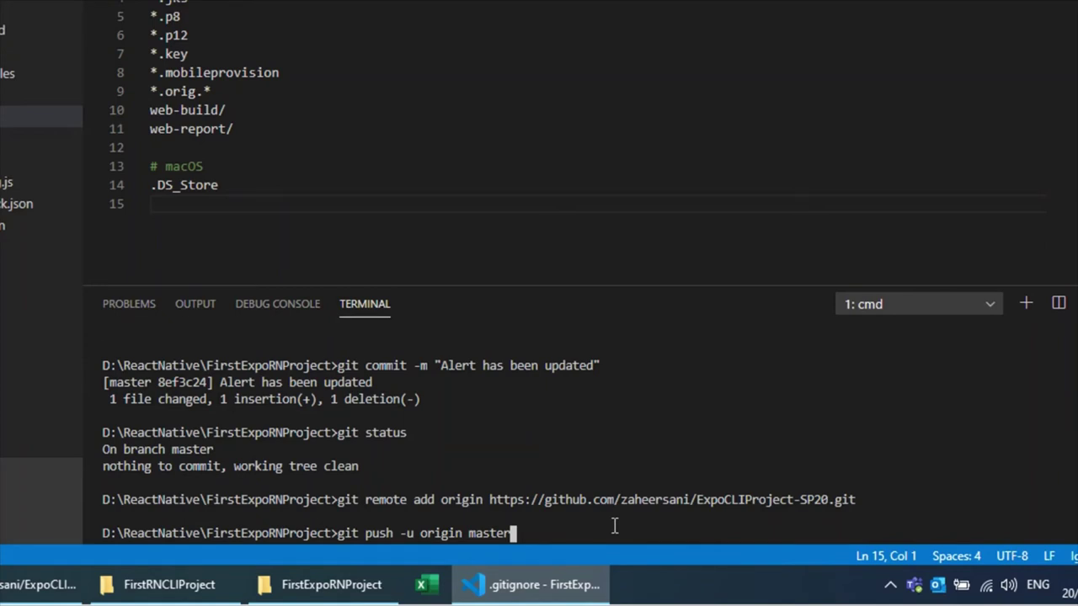
key(Return)
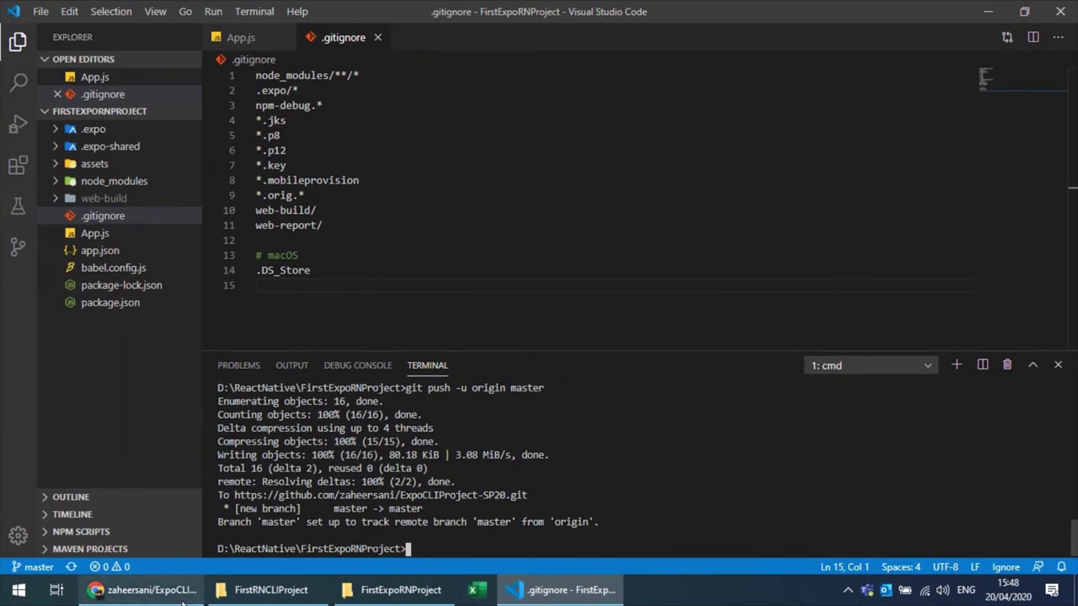
Step: Reload the ExpoCLIProject-SP20 page on GitHub, inspect its pushed files and commit history, and return to the repository's main page
click(181, 595)
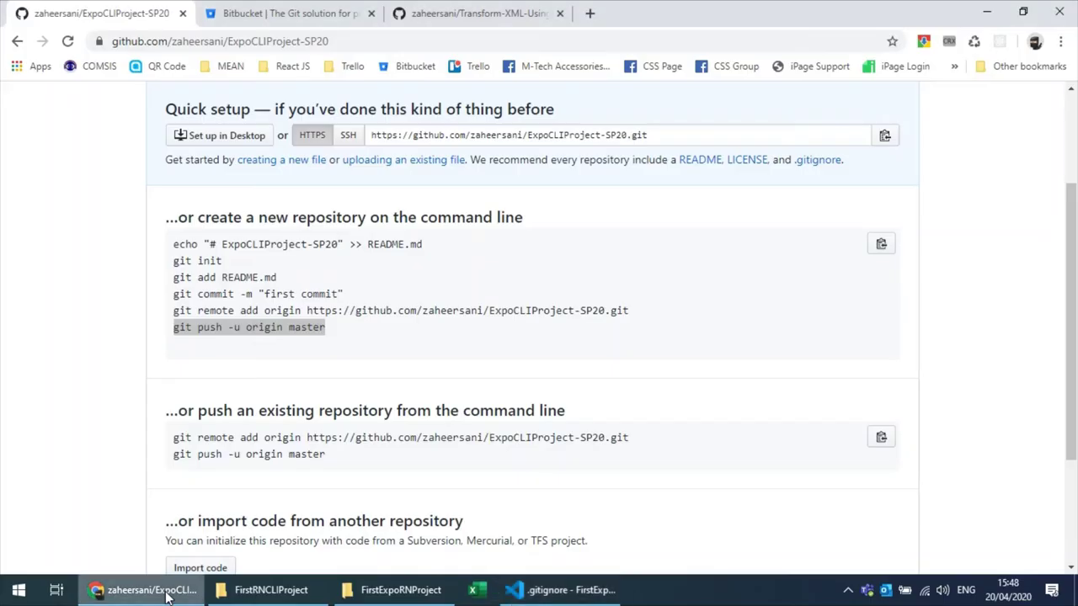
click(137, 309)
click(67, 42)
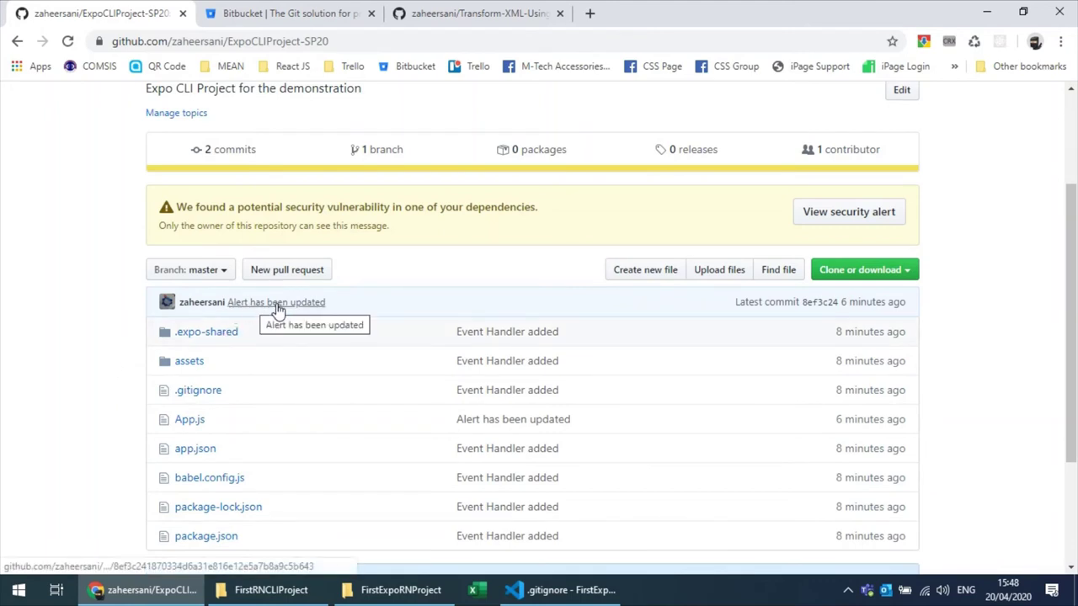
click(220, 150)
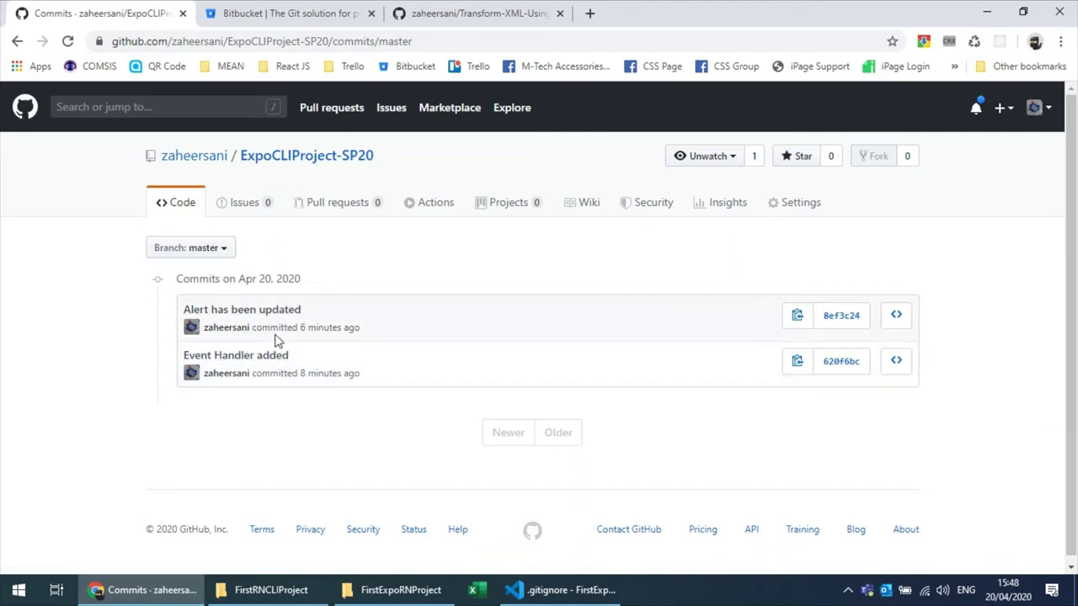
click(277, 155)
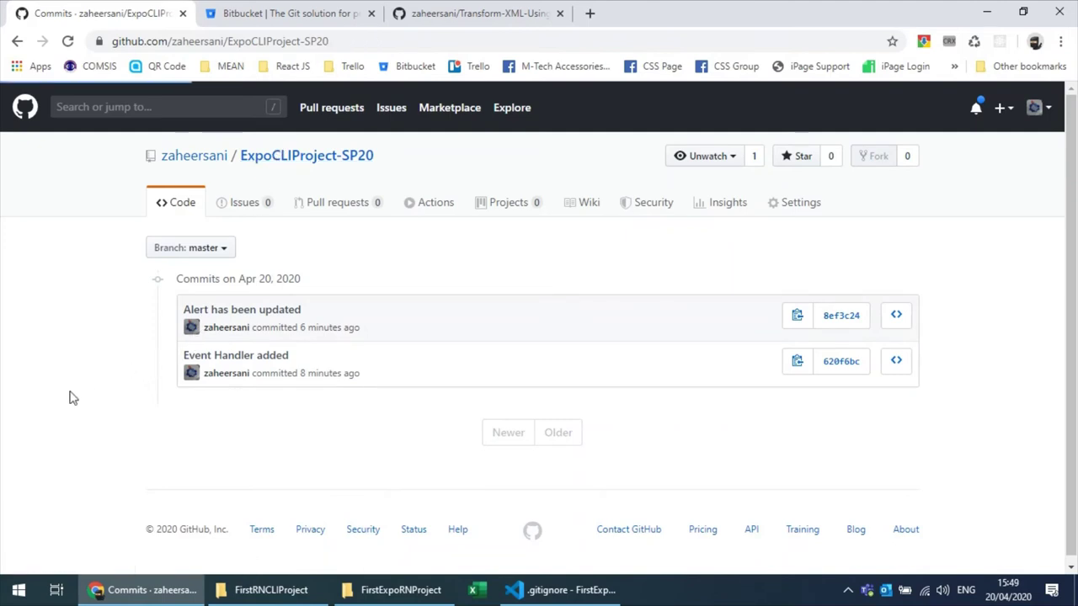
Step: Look over the repository's file list, open its commit history and examine the files changed in the "Event Handler added" commit
scroll(93, 394, down, 5)
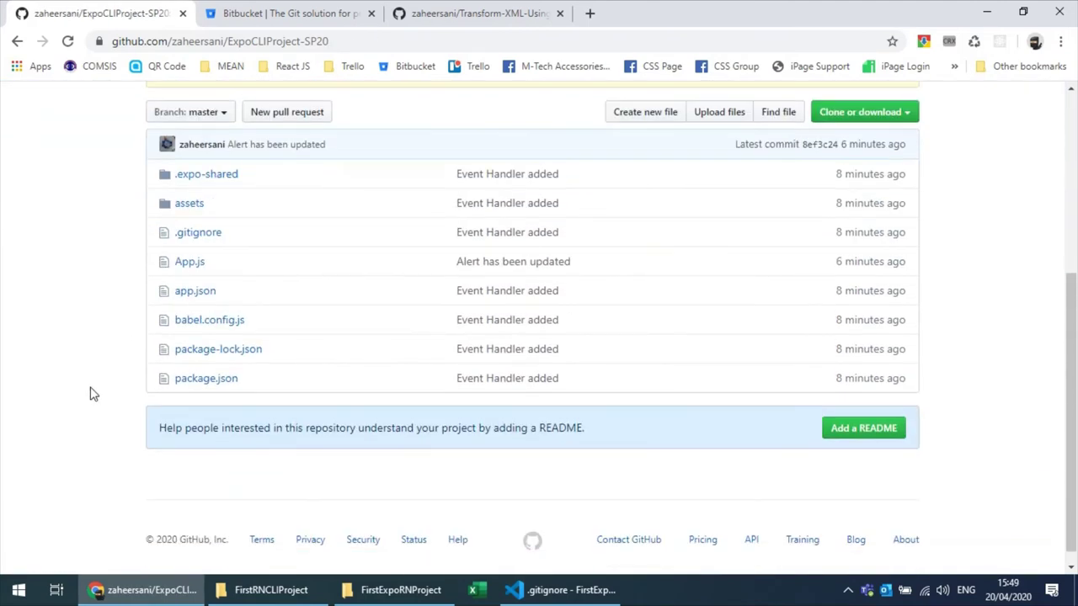
scroll(92, 394, up, 2)
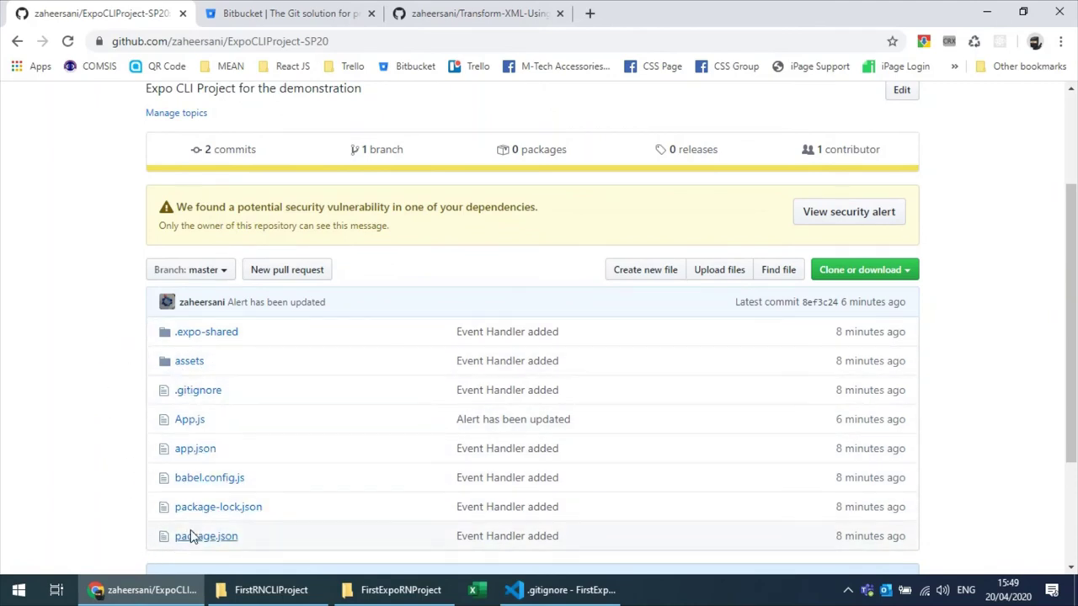
scroll(138, 349, up, 2)
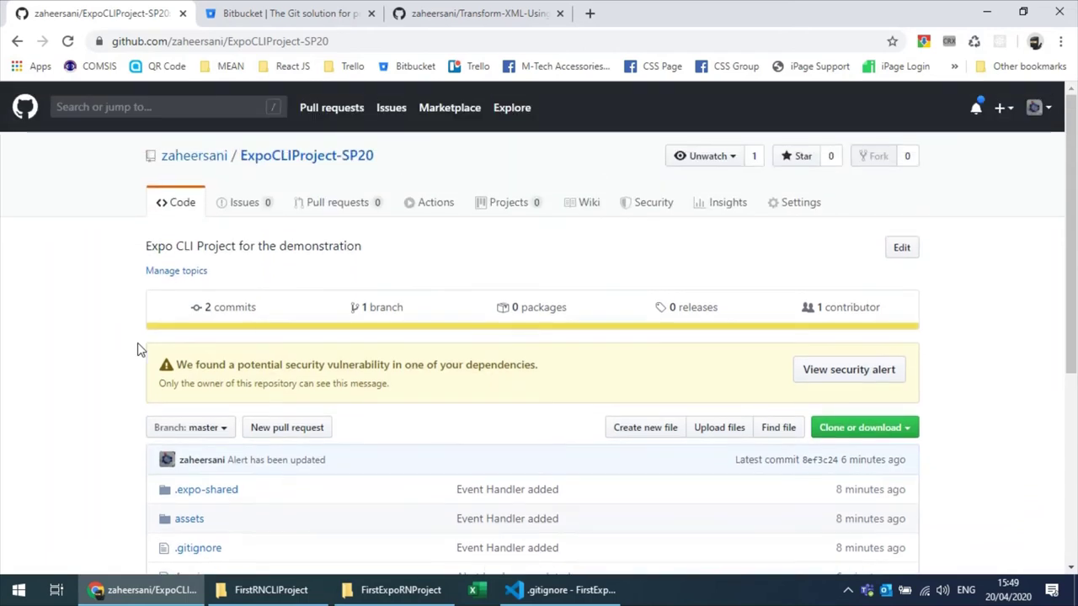
click(225, 310)
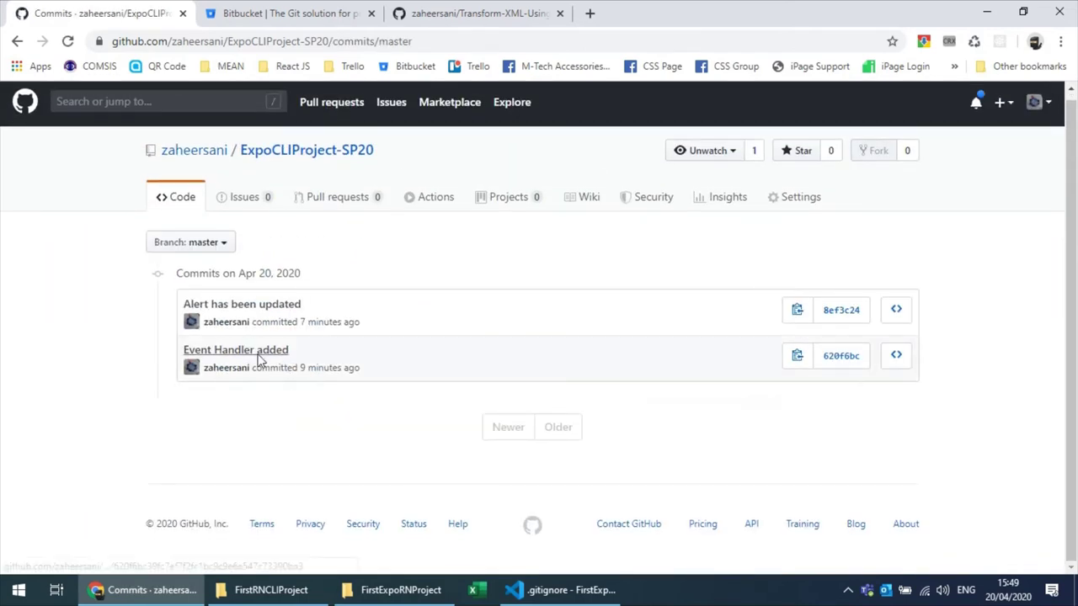
click(840, 358)
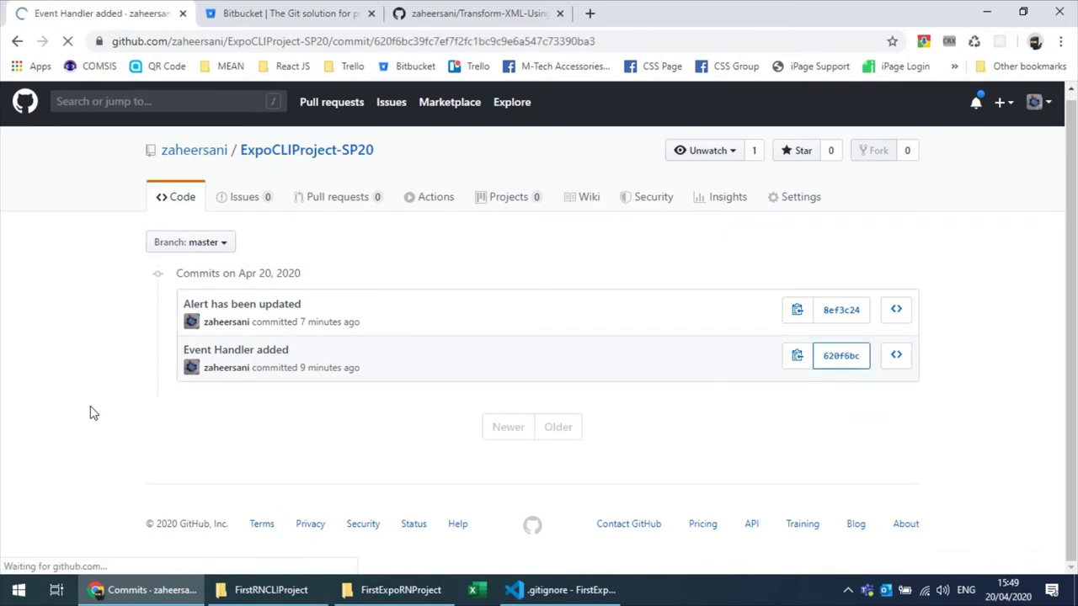
scroll(92, 412, down, 3)
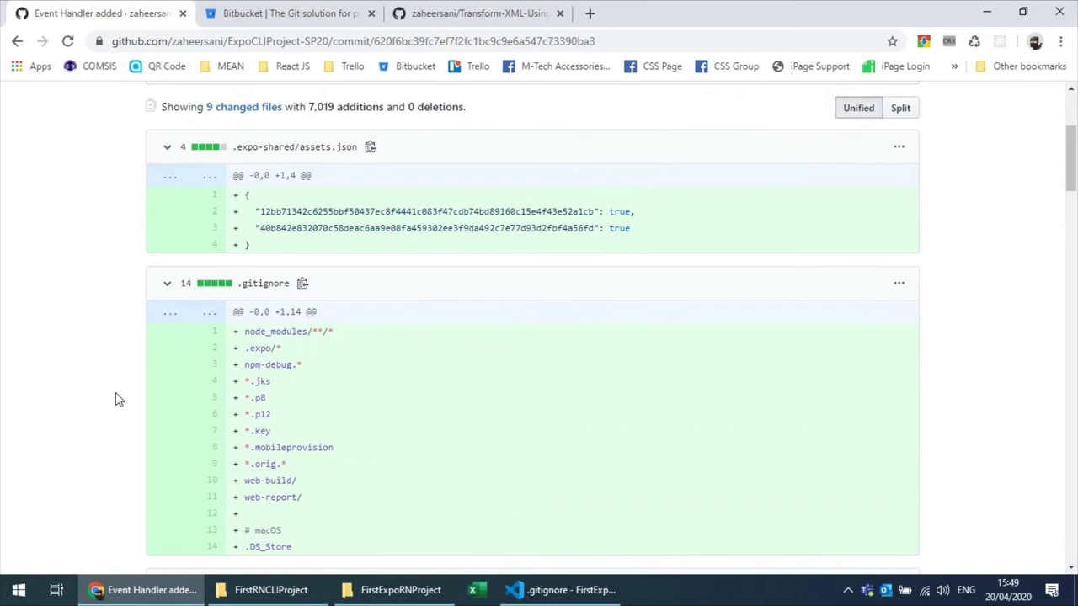
scroll(119, 403, down, 5)
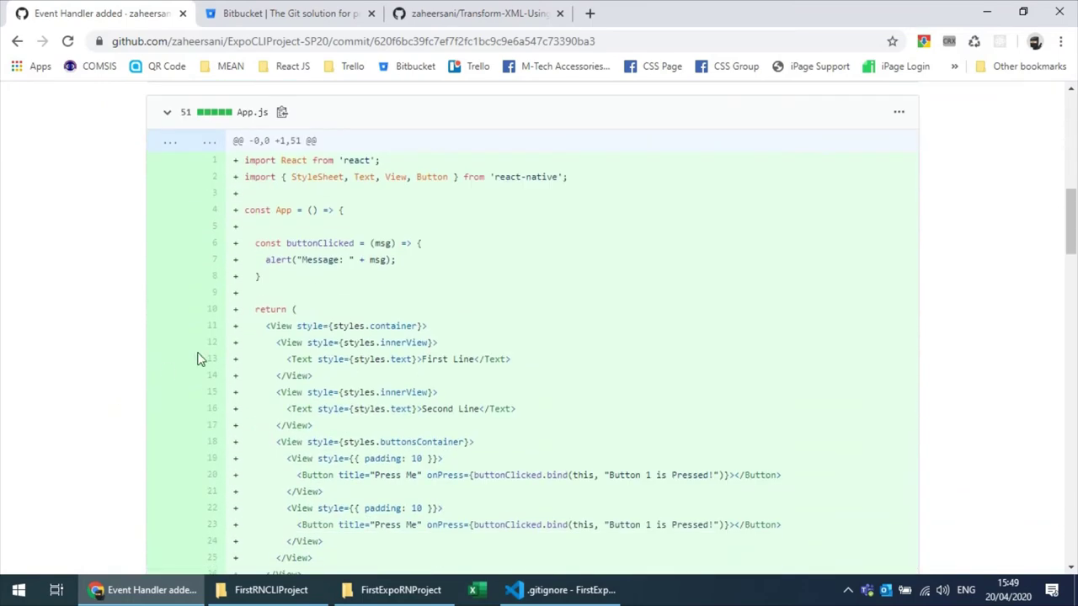
scroll(130, 380, down, 3)
scroll(118, 379, down, 3)
scroll(116, 378, up, 15)
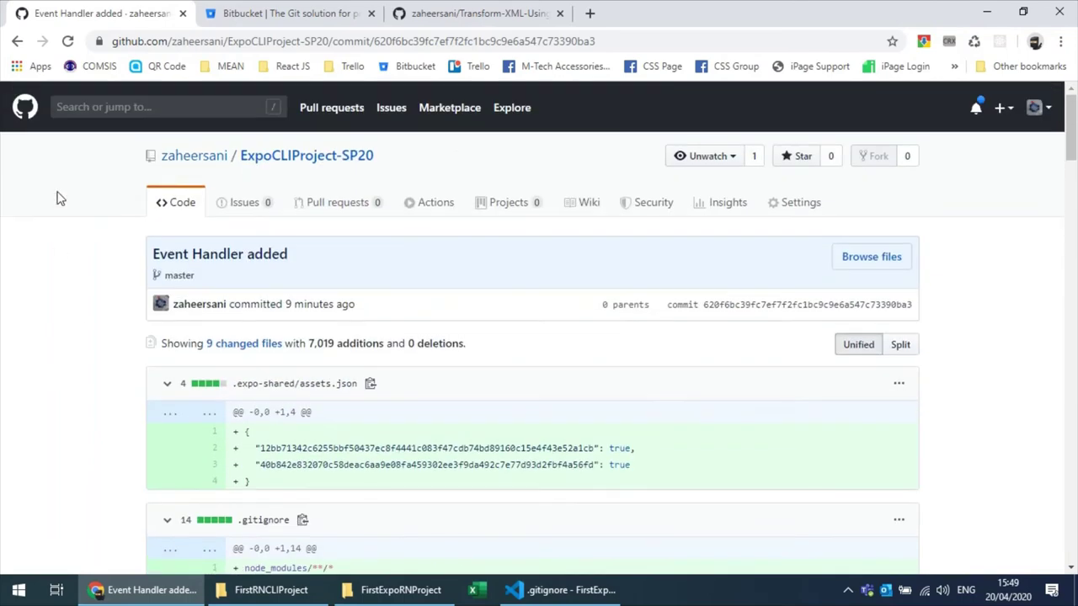
Step: Examine the App.js change in the "Alert has been updated" commit and return to the repository's main page
click(17, 42)
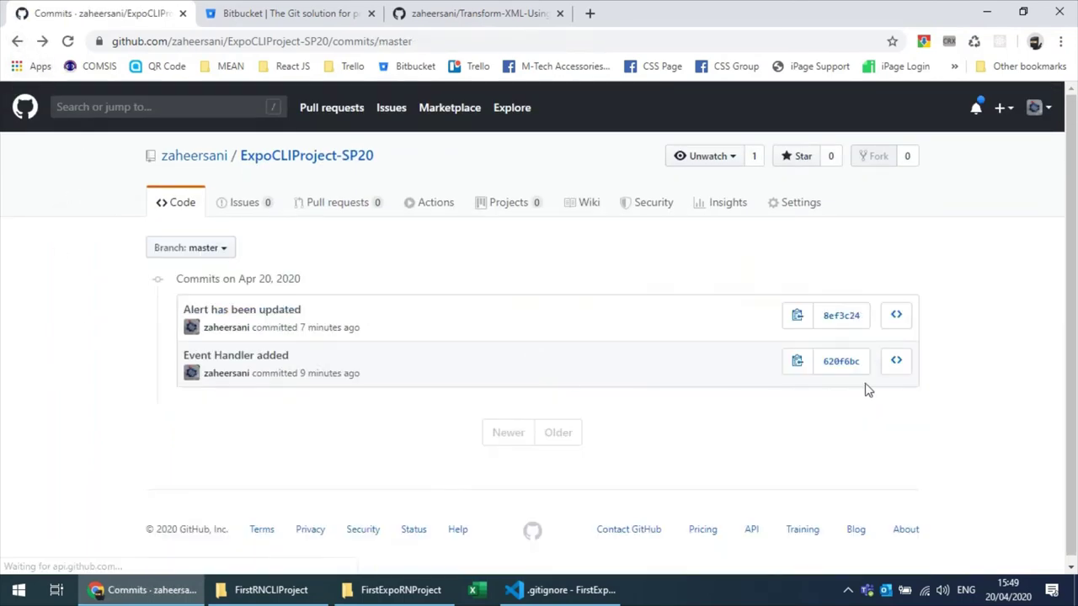
click(831, 333)
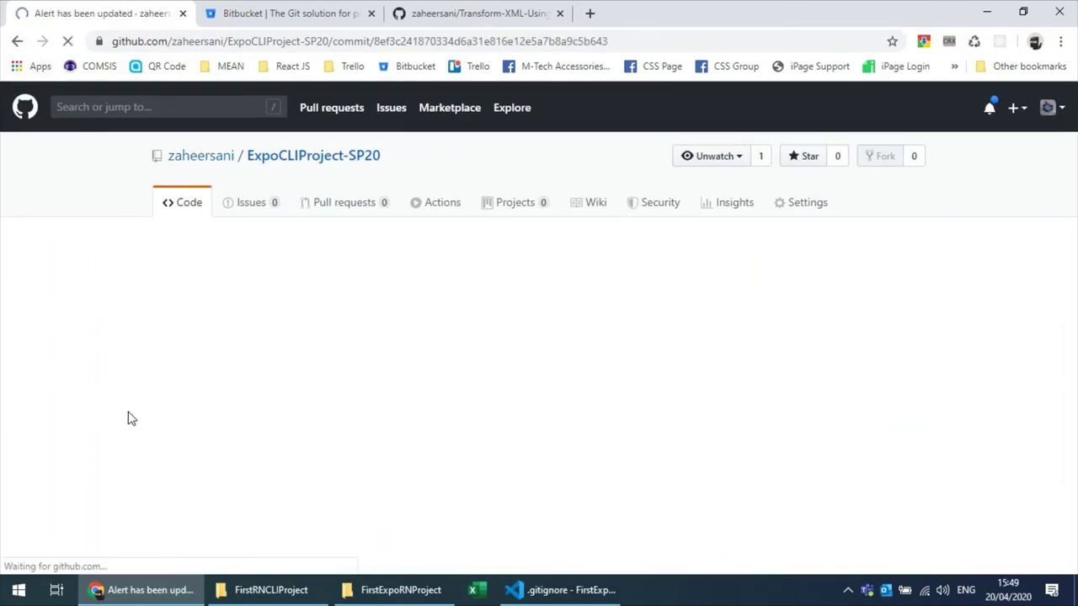
scroll(88, 423, down, 1)
scroll(88, 423, down, 1)
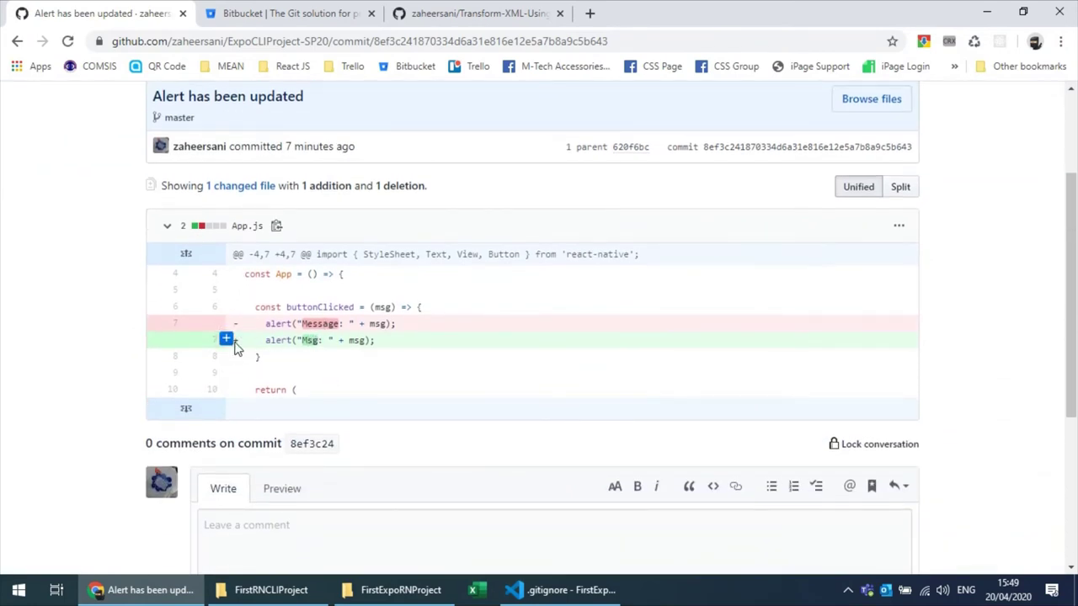
scroll(313, 353, down, 1)
scroll(92, 401, up, 3)
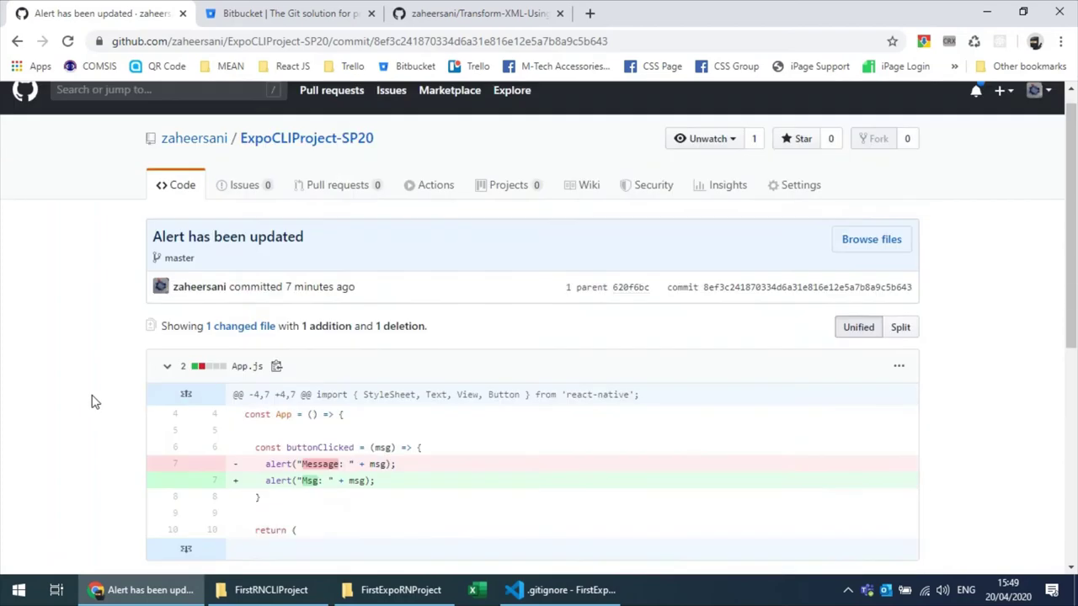
click(291, 160)
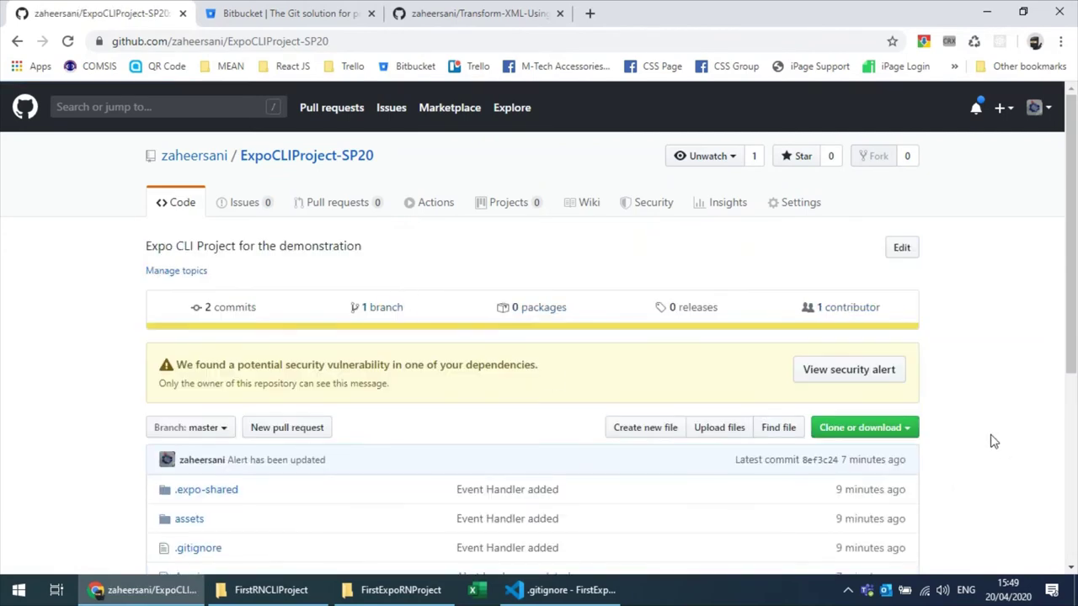
Step: Browse the repository's files as of the "Event Handler added" commit and view the clone or download options for that version
scroll(991, 440, down, 1)
scroll(421, 337, up, 3)
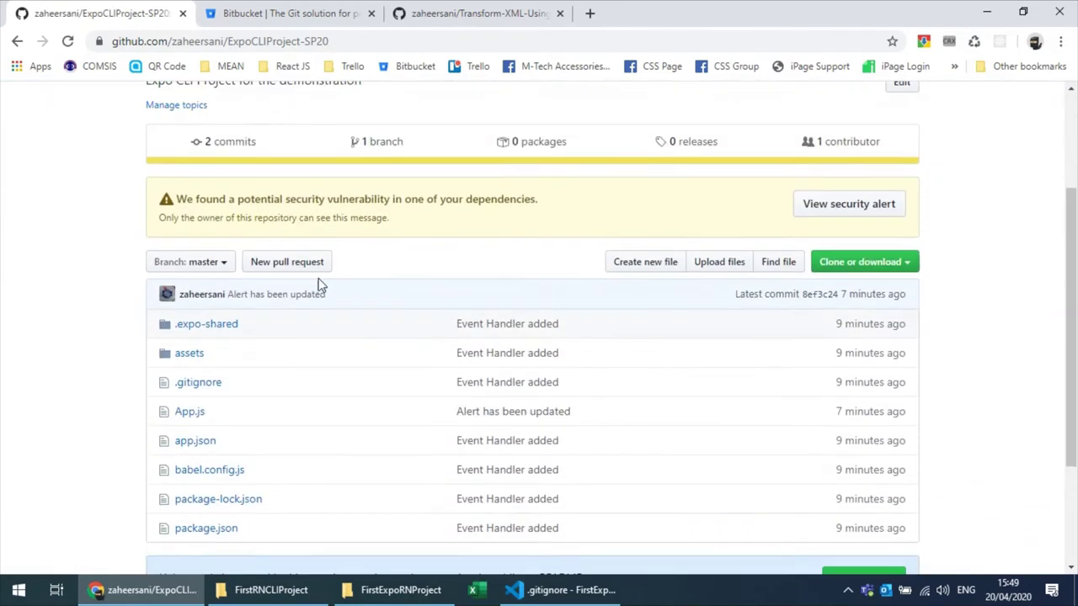
click(227, 307)
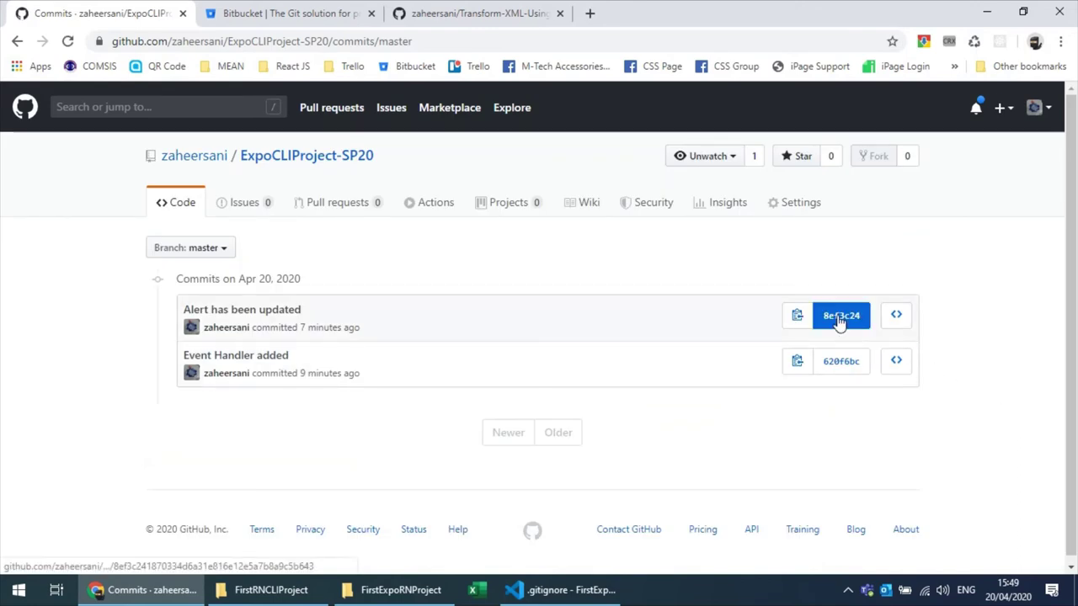
click(841, 361)
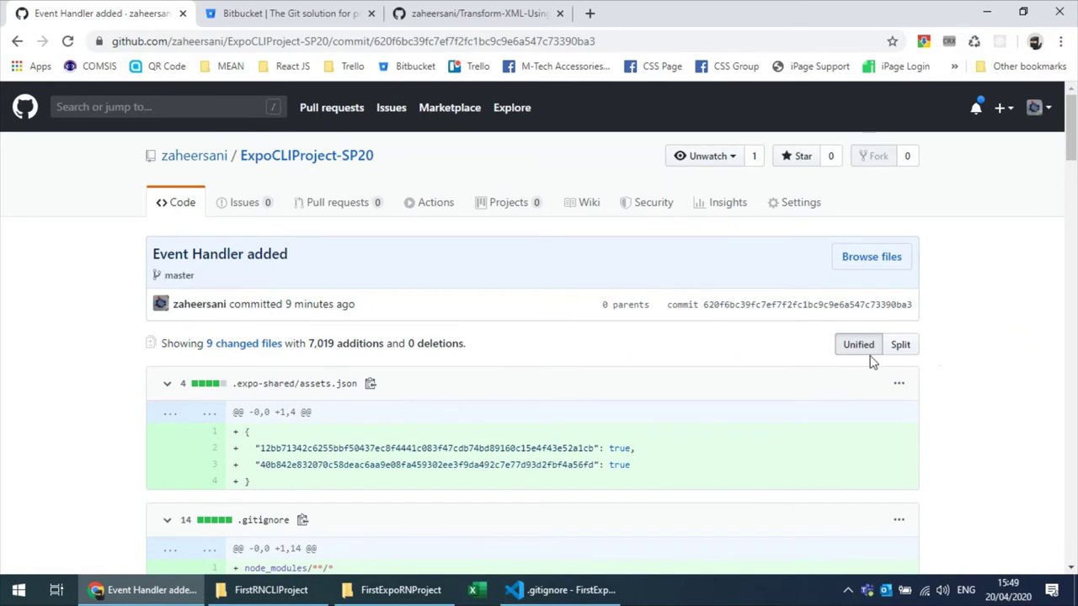
click(872, 257)
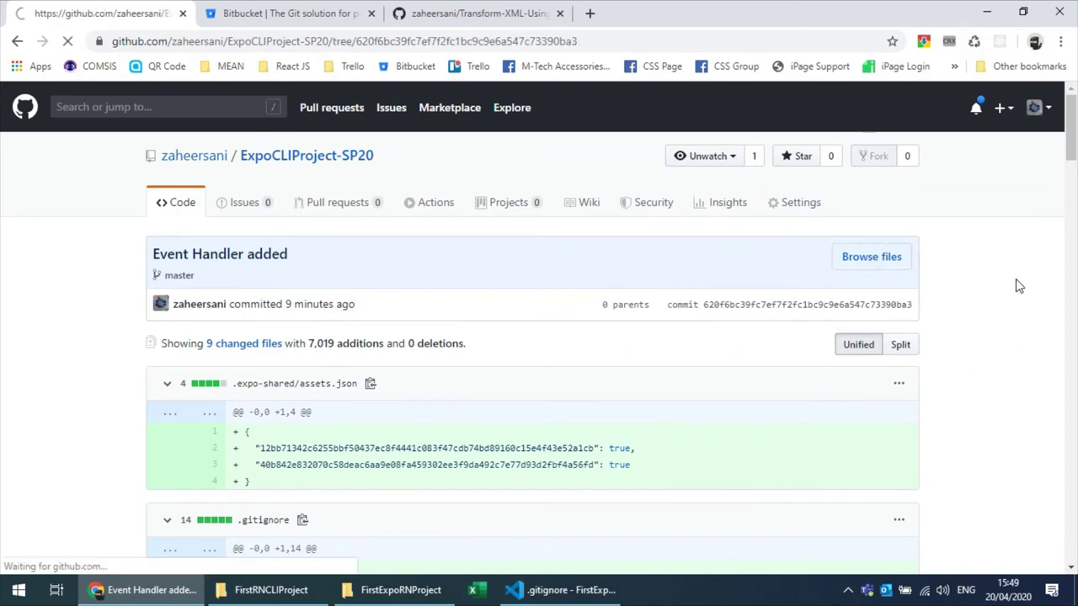
scroll(1020, 354, down, 2)
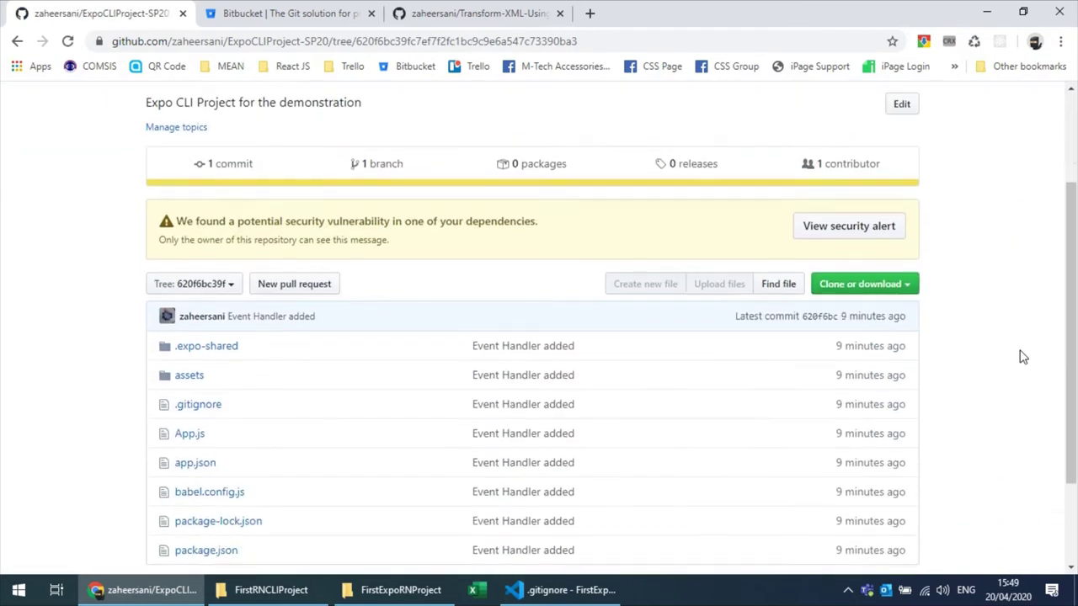
click(901, 273)
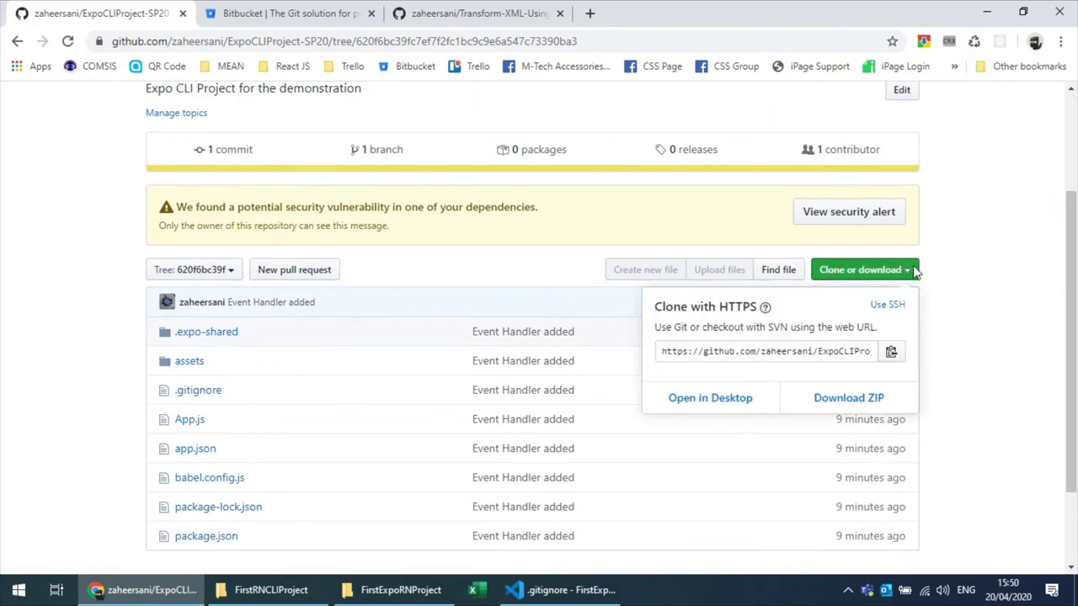
click(914, 270)
scroll(318, 247, up, 2)
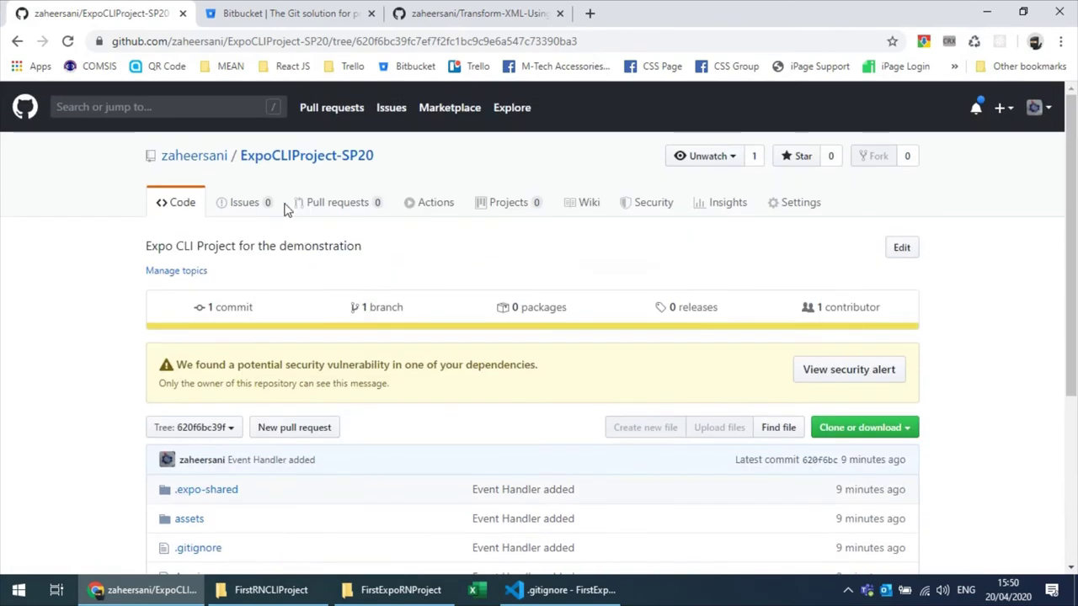
Step: Return to the main page of ExpoCLIProject-SP20, view the clone options on branch master and select the HTTPS clone URL
click(283, 165)
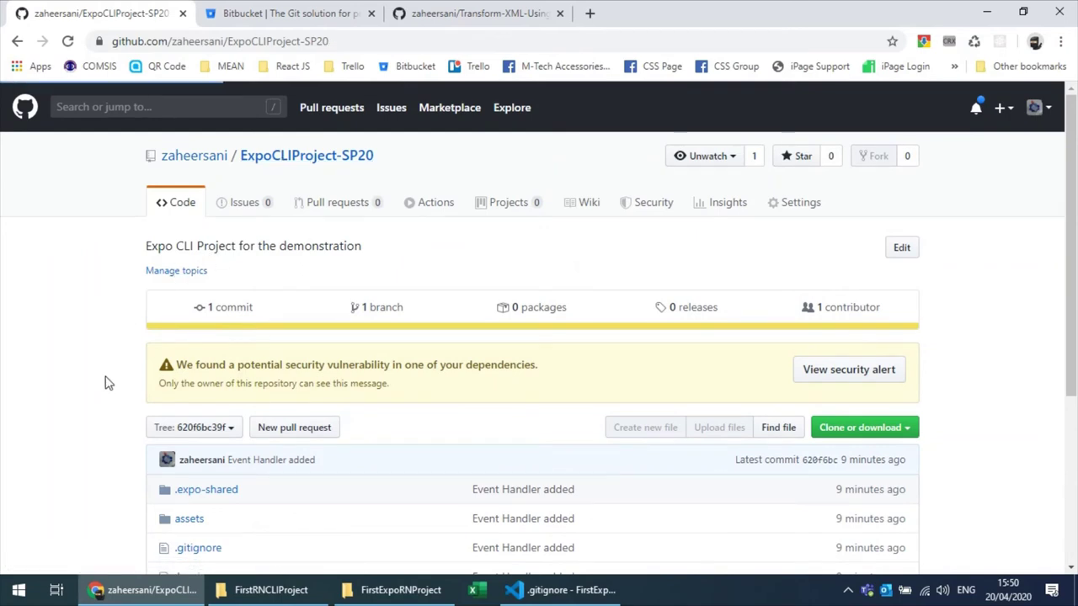
scroll(94, 376, down, 3)
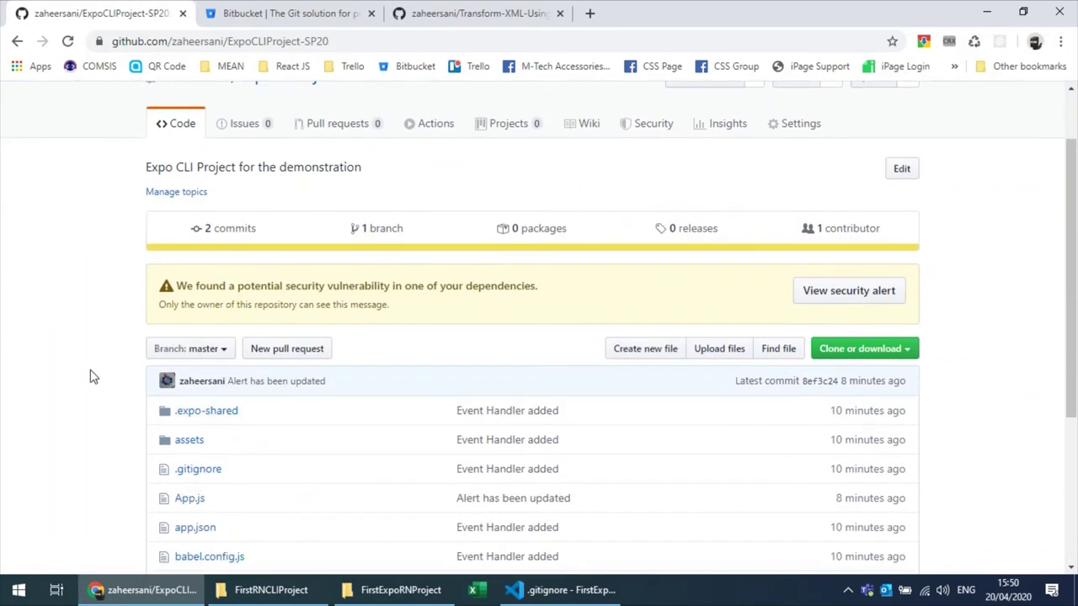
click(867, 192)
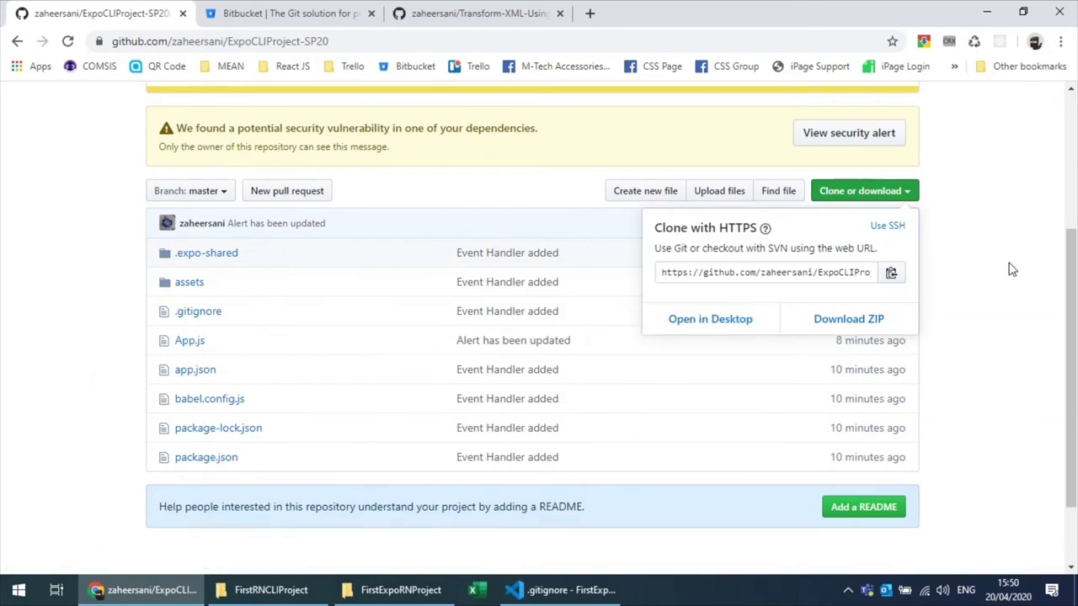
click(977, 280)
click(867, 195)
click(793, 274)
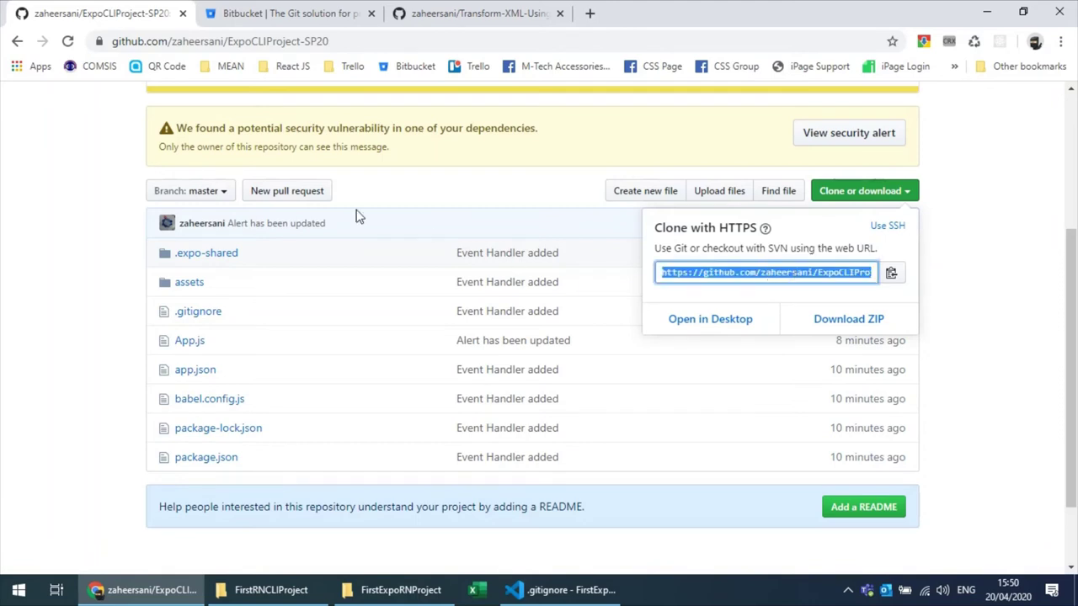
click(103, 222)
scroll(80, 289, up, 3)
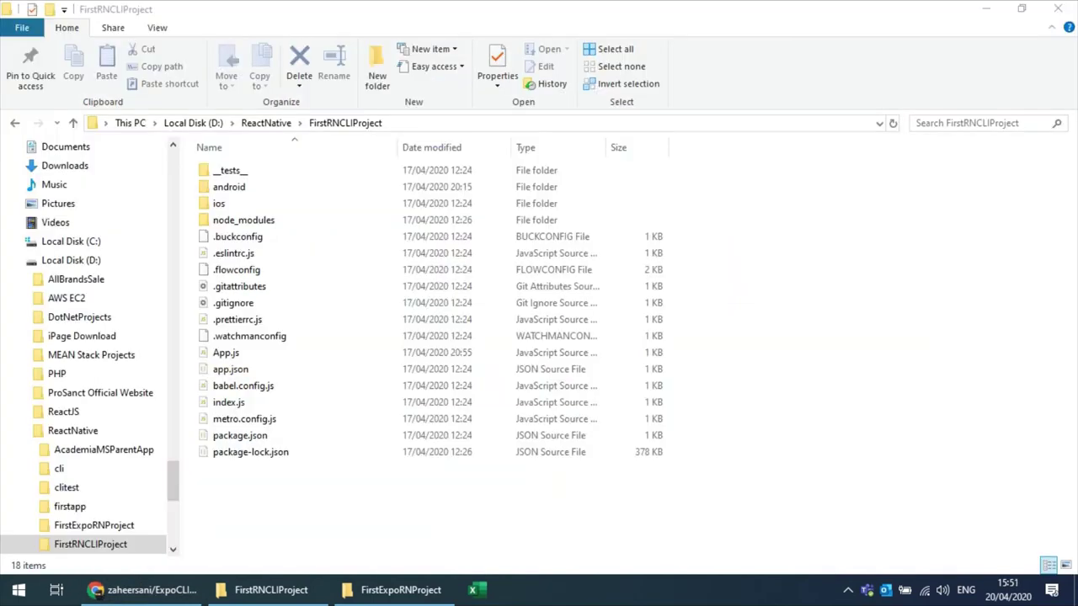
Step: Open the FirstRNCLIProject folder in Visual Studio Code, close the Welcome page and show the project's file list
right_click(280, 524)
click(314, 418)
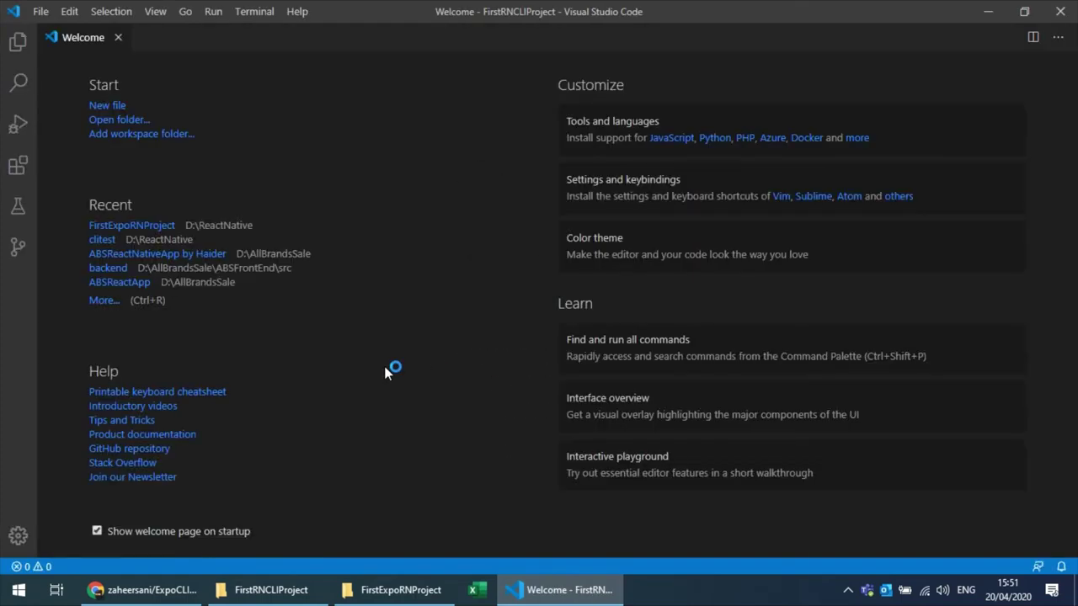
click(118, 37)
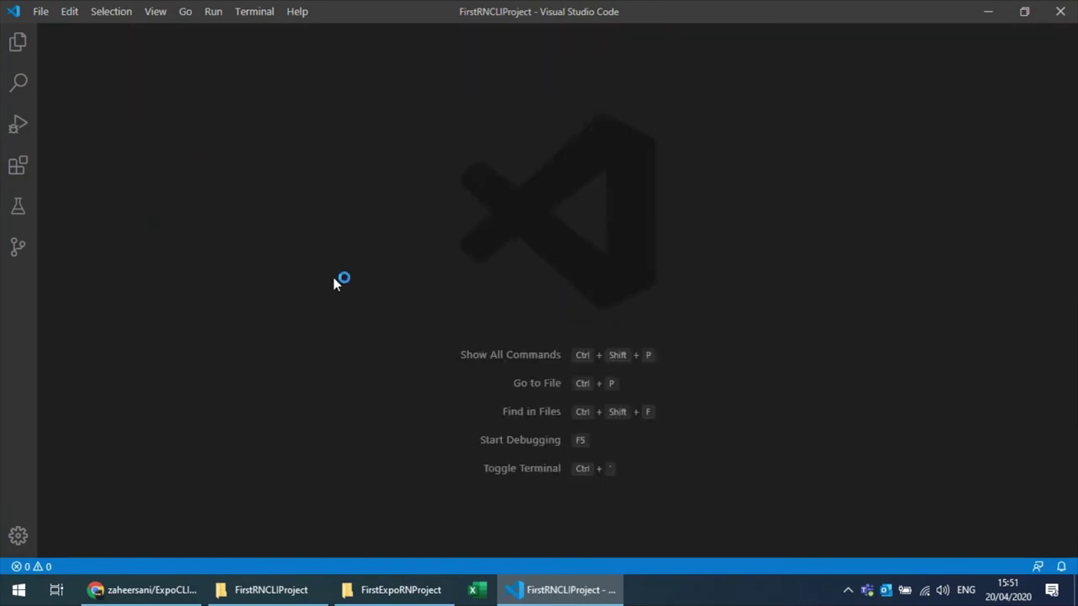
click(18, 41)
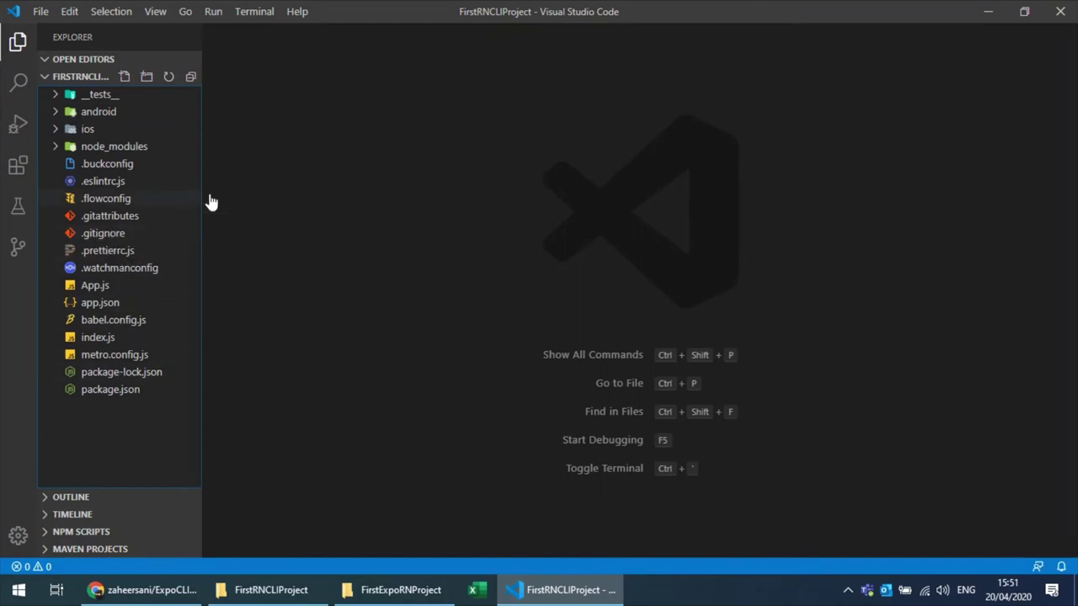
Step: Open a new terminal for FirstRNCLIProject and check the folder's Git state with "git status"
click(253, 12)
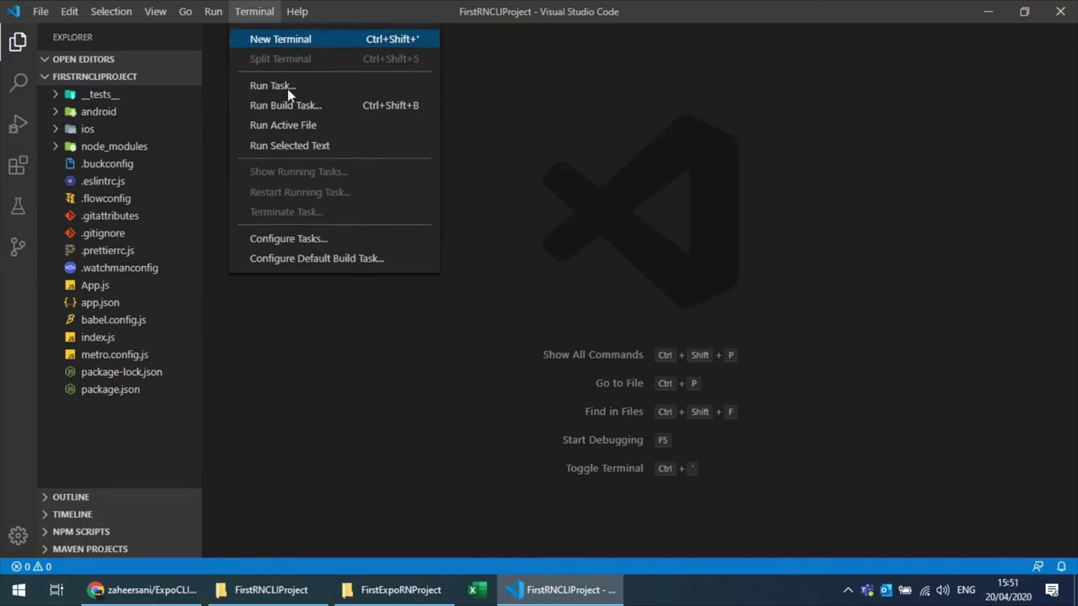
click(274, 36)
text(git stat)
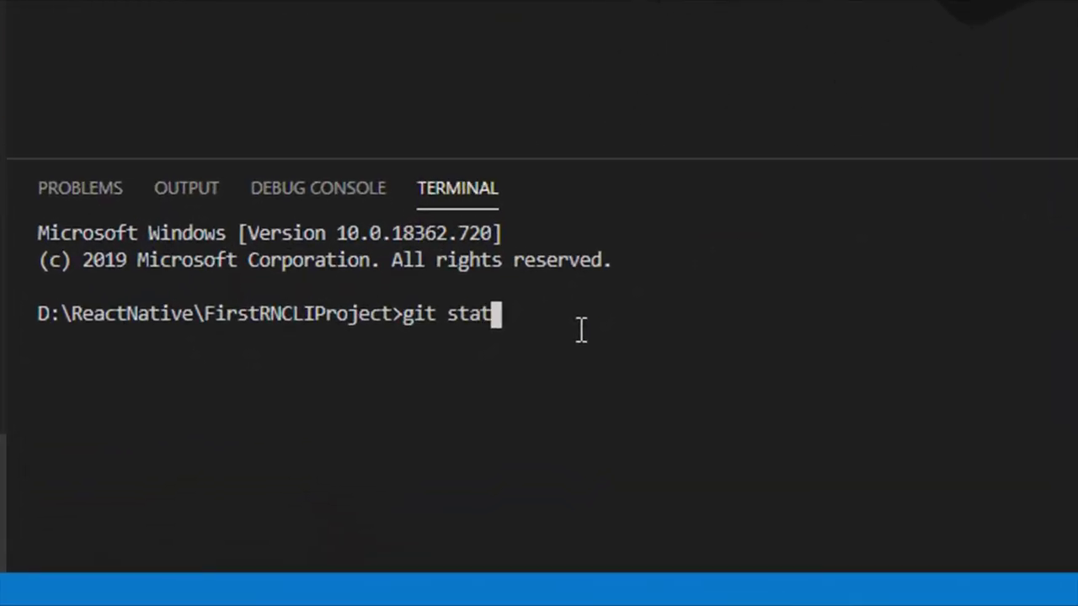
text(us)
key(Return)
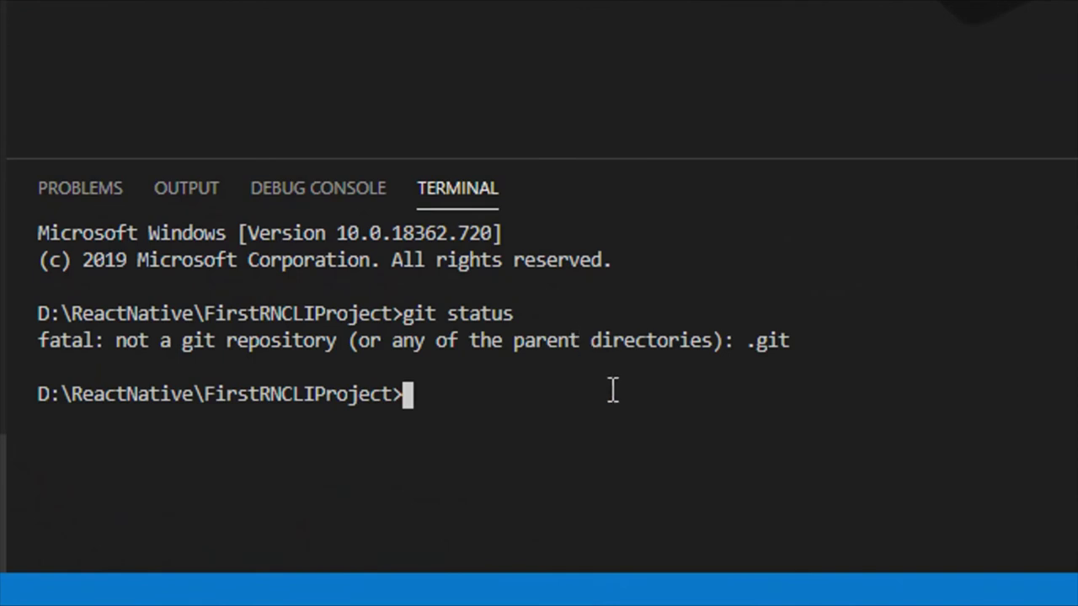
Step: Initialize a Git repository in FirstRNCLIProject with "git init" and list its untracked files with "git status"
text(git )
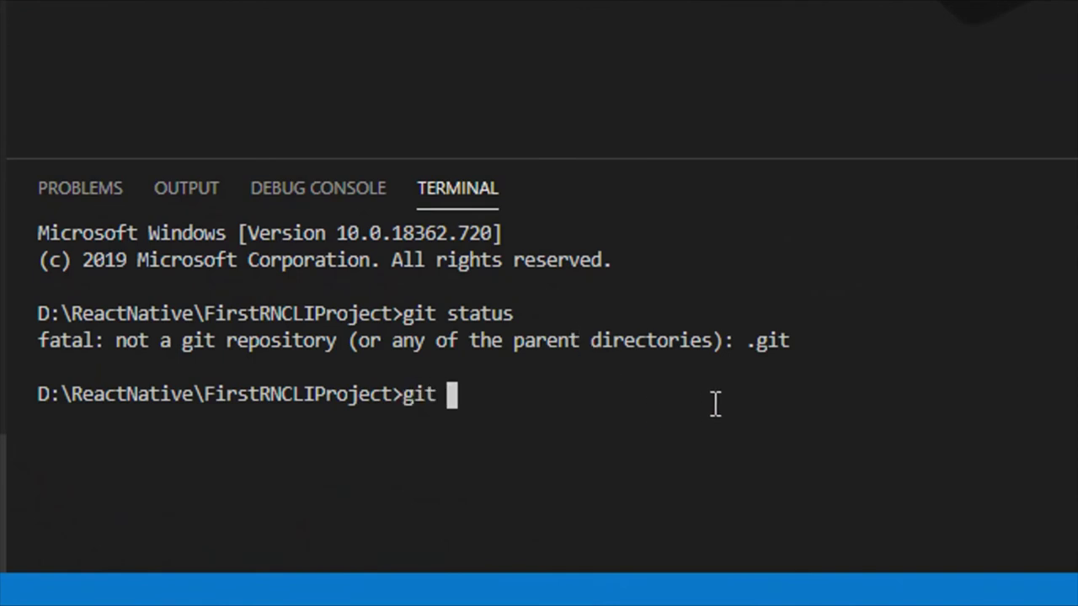
text(init)
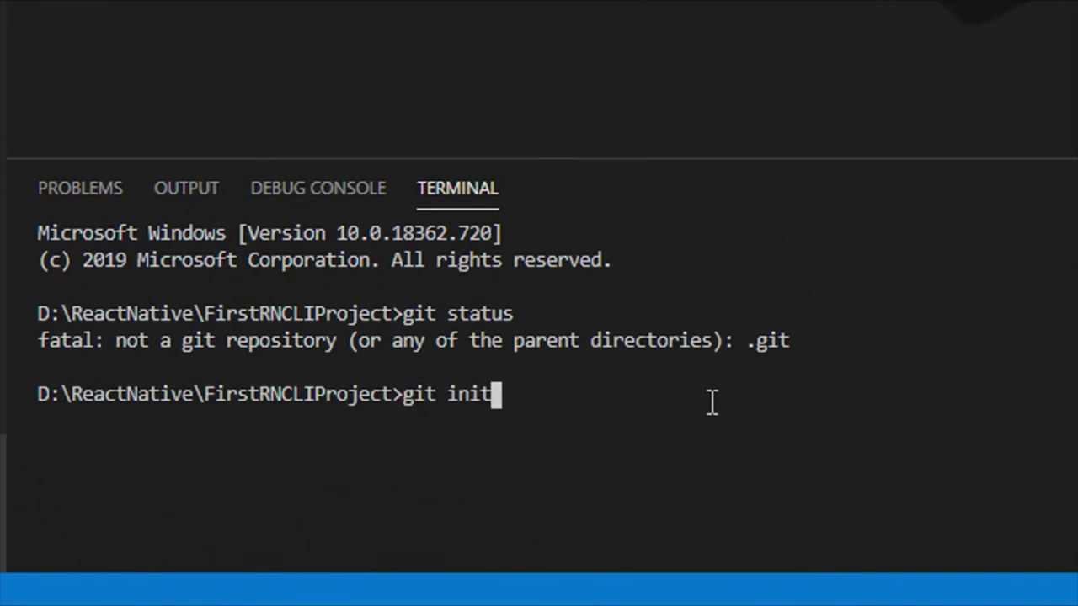
key(Return)
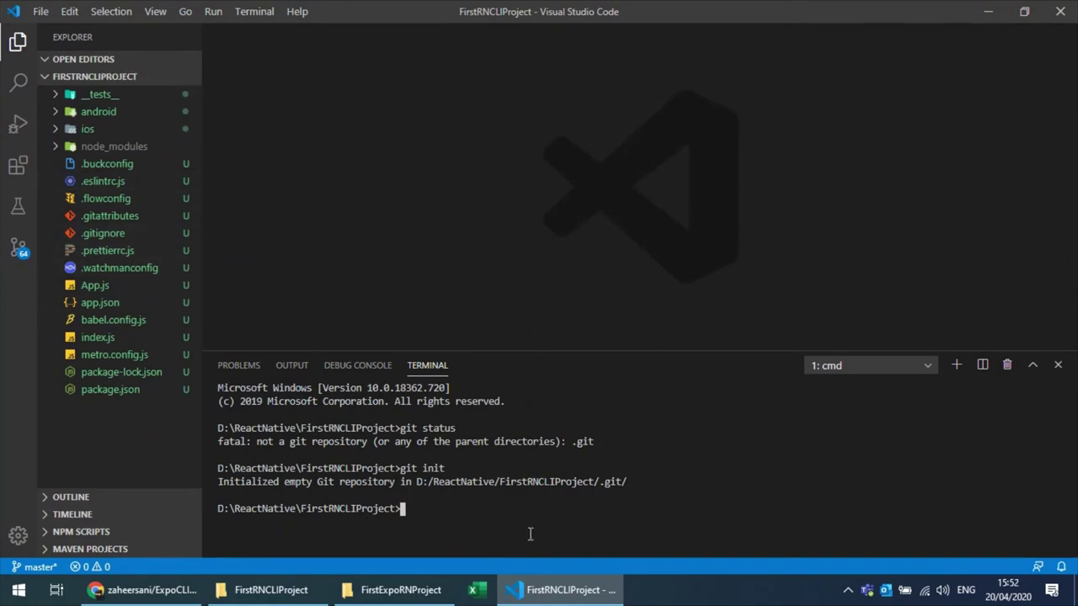
text(git status)
key(Return)
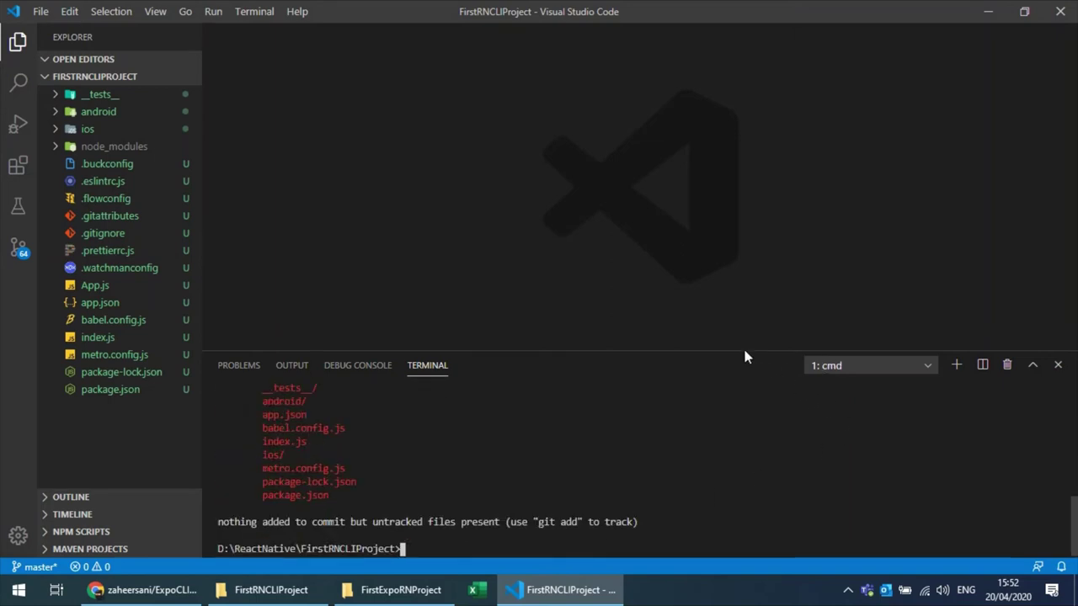
Step: Maximize the terminal area and stage all of FirstRNCLIProject's files with "git add ."
double_click(746, 348)
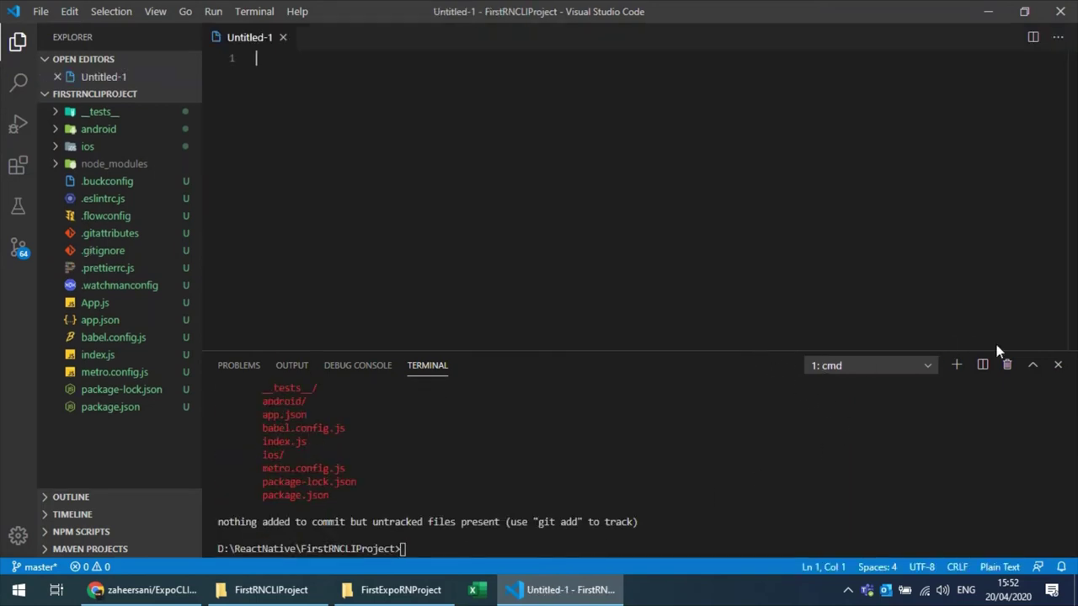
click(1033, 364)
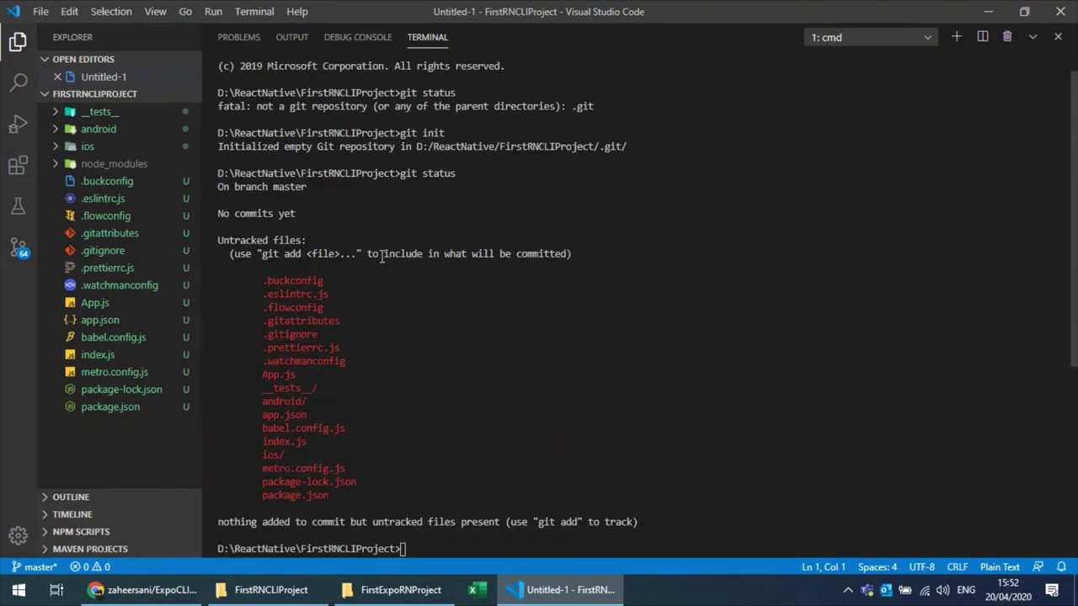
scroll(381, 257, down, 2)
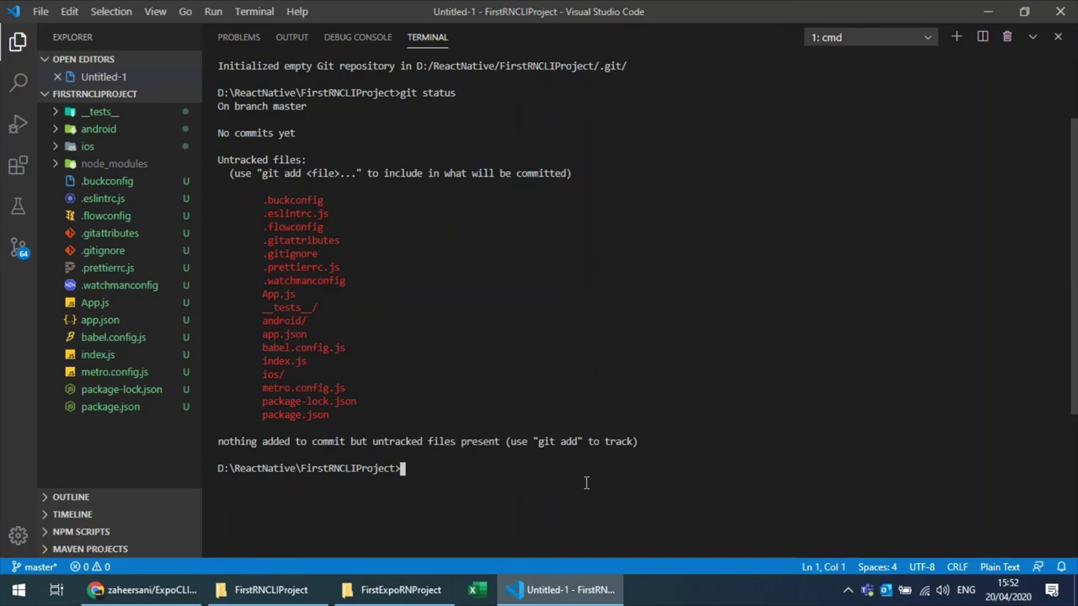
text(git add .)
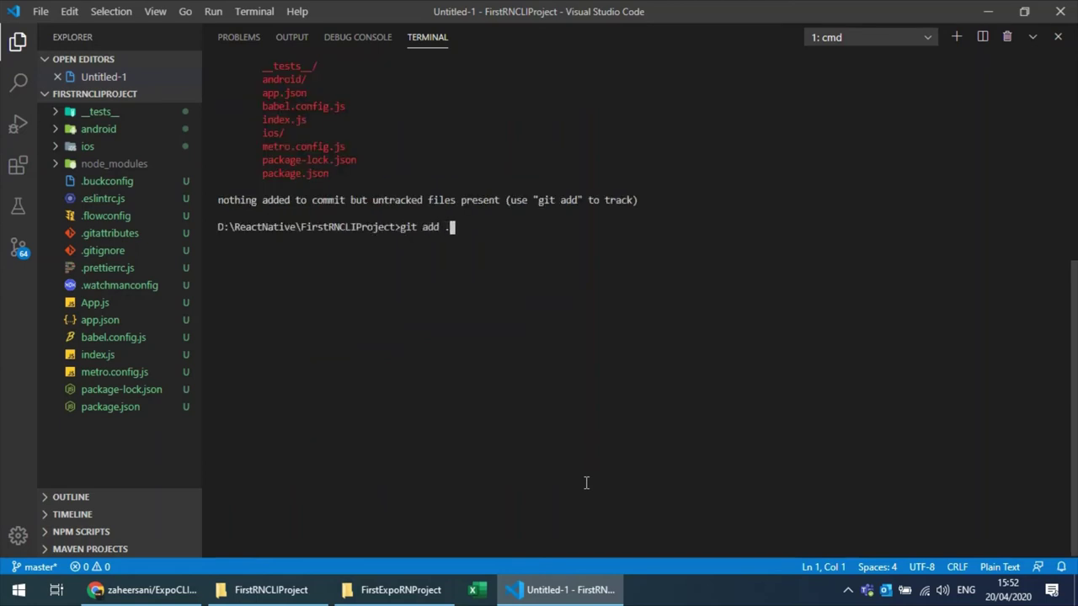
key(Return)
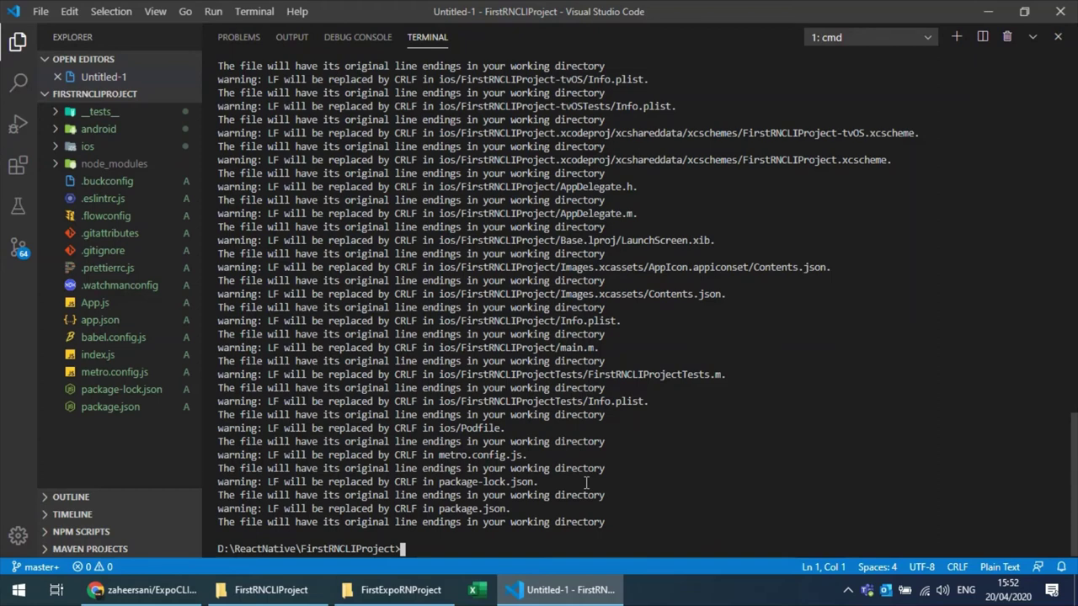
Step: Clear the line-ending warnings from the terminal, trying "clear" and running "cls"
text(cle)
key(BackSpace)
key(BackSpace)
key(BackSpace)
text(clear)
key(Return)
text(cl)
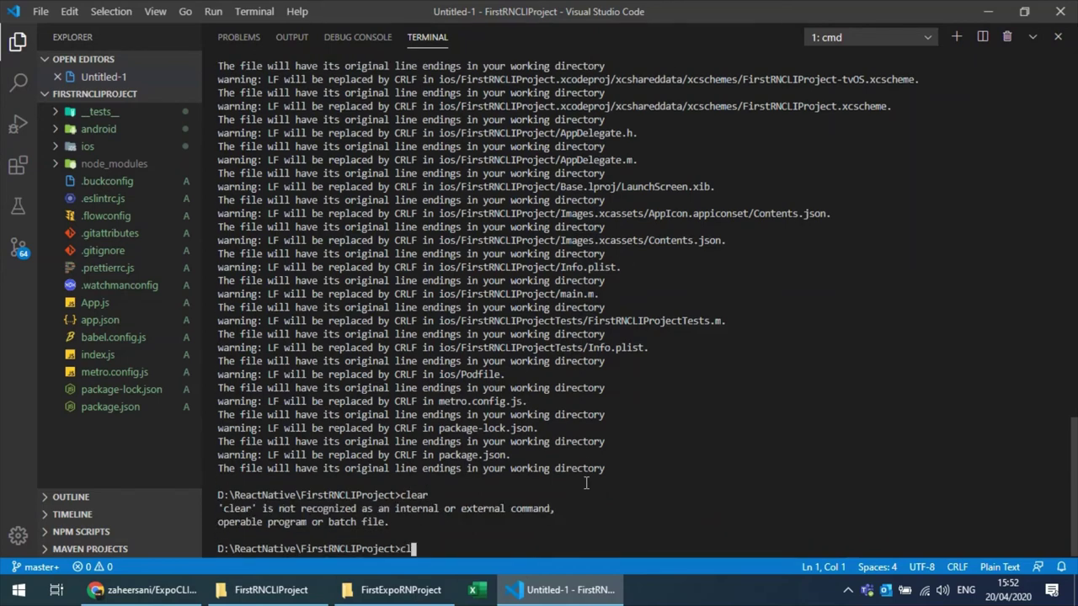
text(s)
key(Return)
Step: List the files staged for commit with "git status" and look through the whole list
text(git staut)
key(BackSpace)
key(BackSpace)
key(BackSpace)
key(BackSpace)
text(atus)
key(Return)
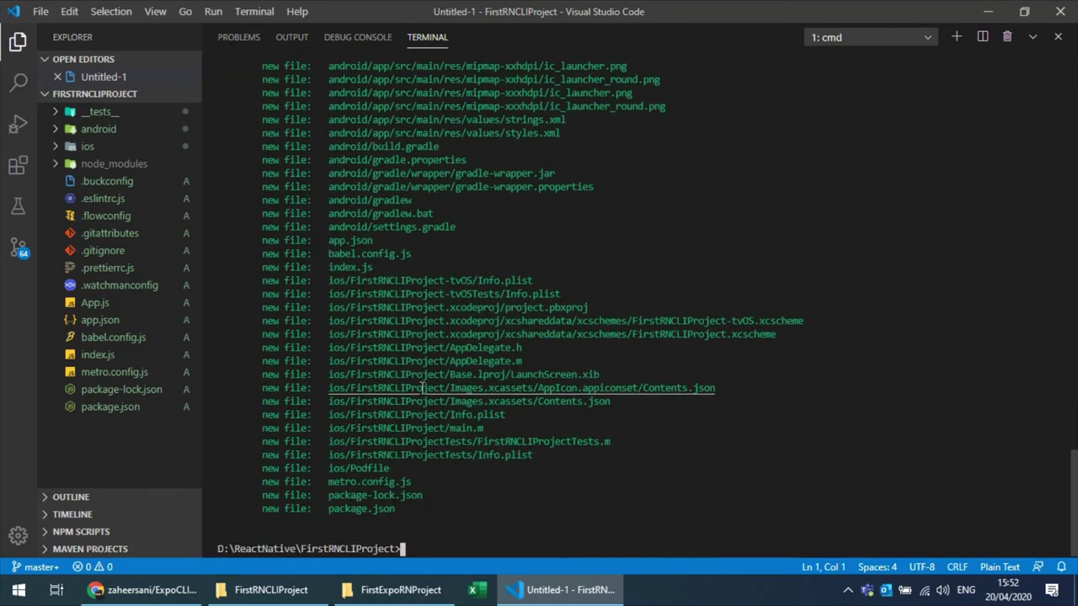
scroll(390, 344, up, 10)
scroll(391, 337, down, 10)
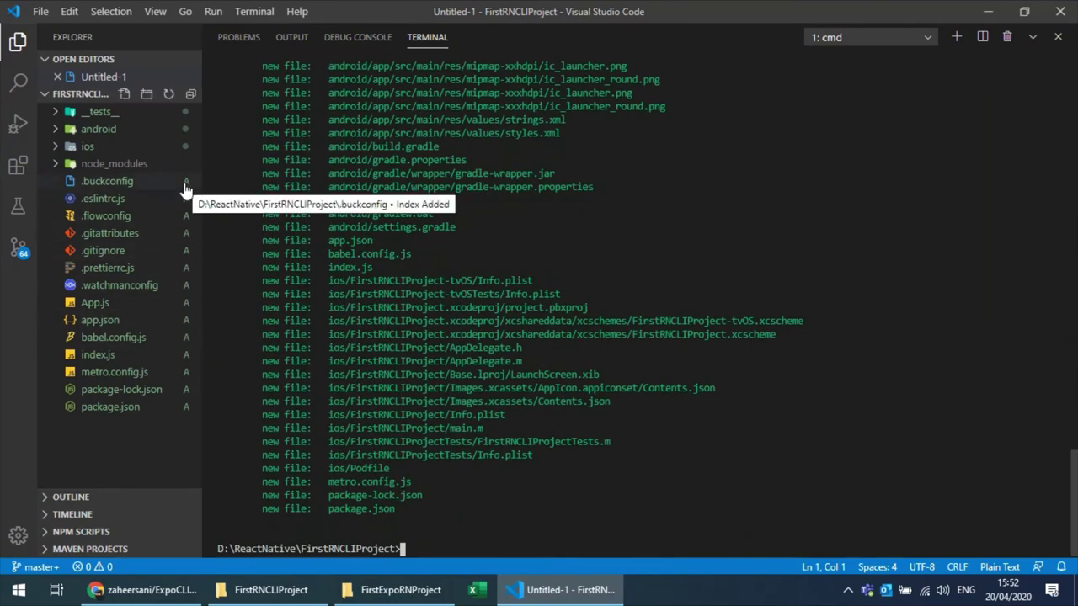
Step: Clear the terminal and commit the staged files with the message "Initial RN CLI Project"
text(cls)
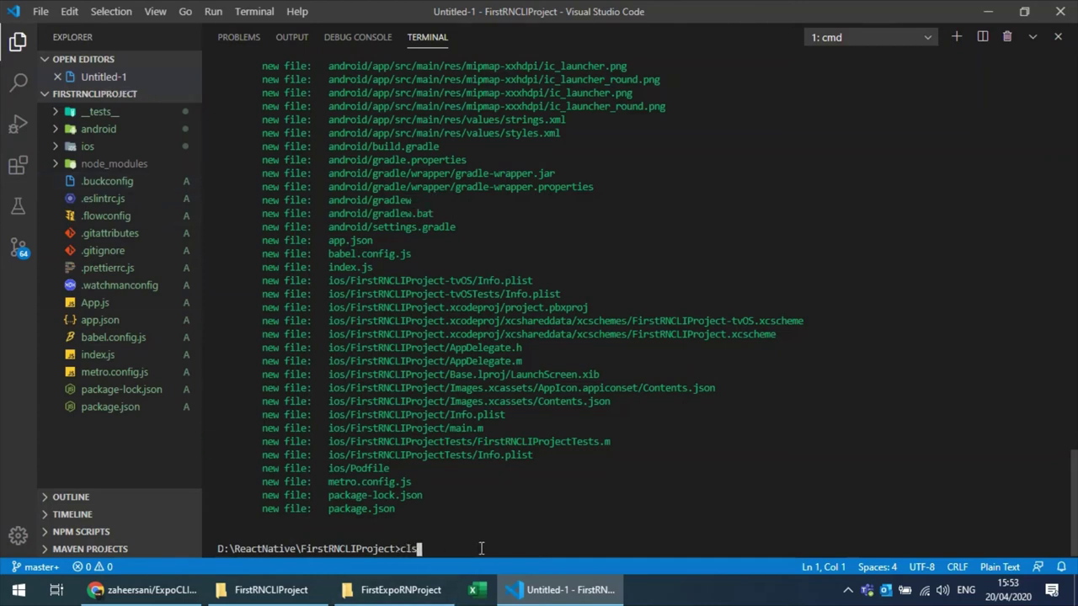
key(Return)
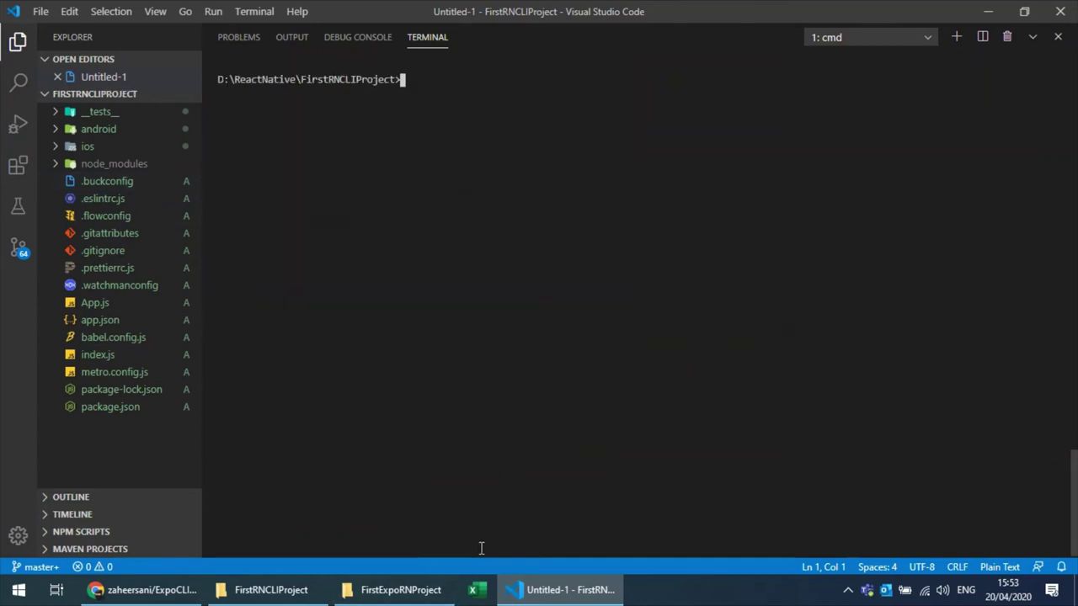
text(git commit -m "Initial P)
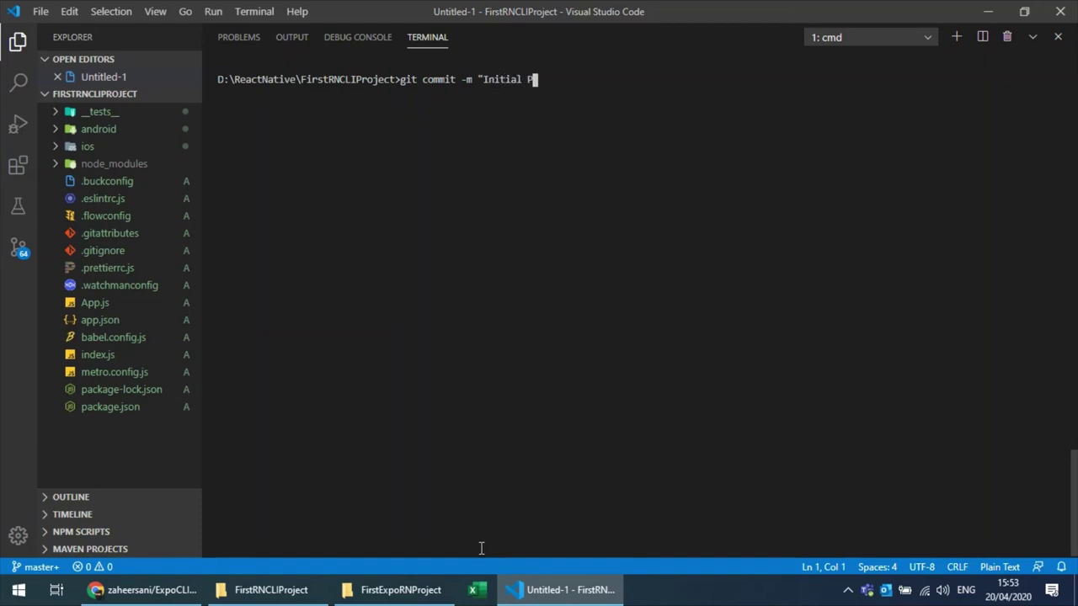
key(BackSpace)
text(RN CLI Project")
key(Return)
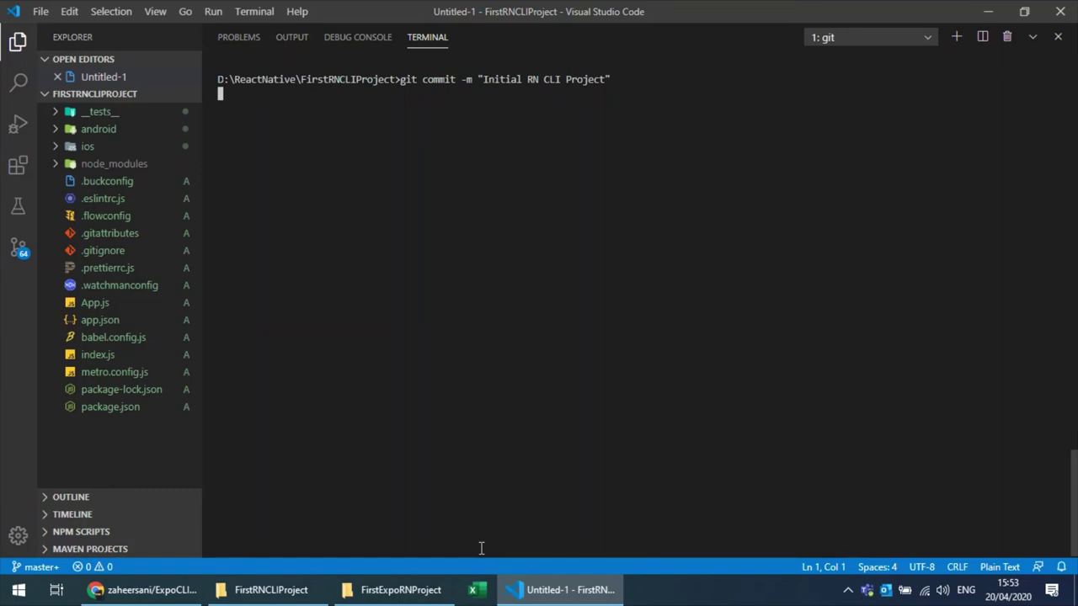
Step: Clear the terminal again and check the repository's state after the commit with "git status"
text(cl)
text(s)
key(Return)
text(git status)
key(Return)
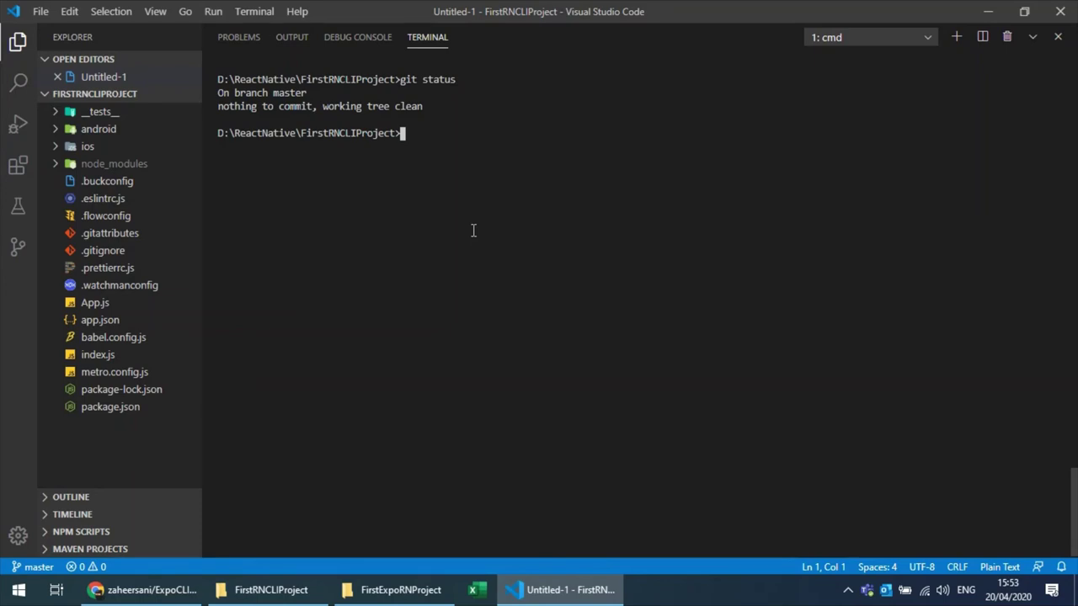
Step: Switch to GitHub in Chrome and create a public repository named "ReactNativeCLIDemo SP20" without a README
click(143, 590)
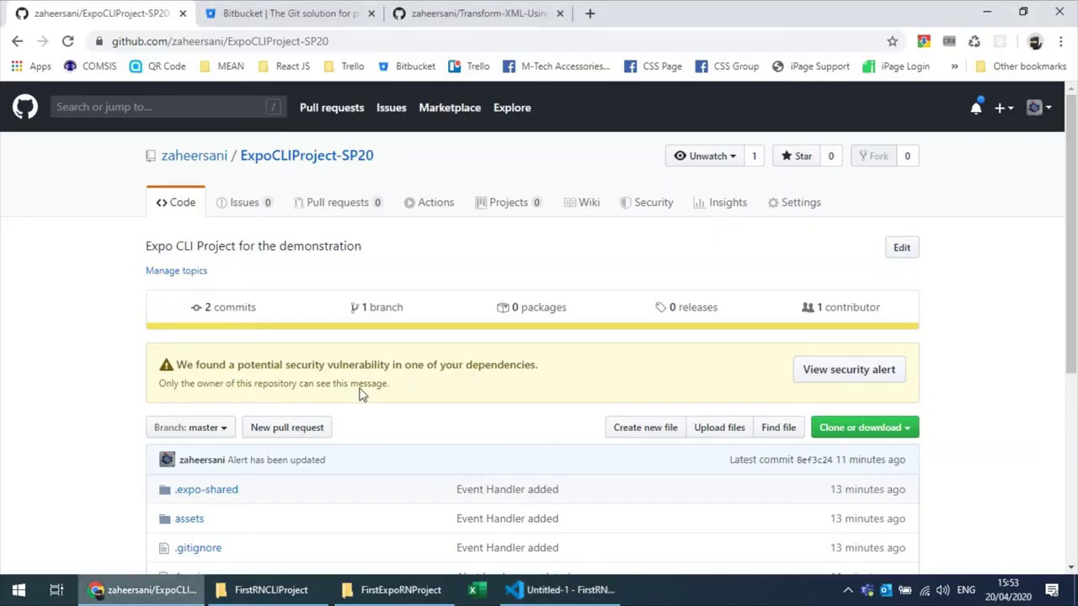
click(999, 107)
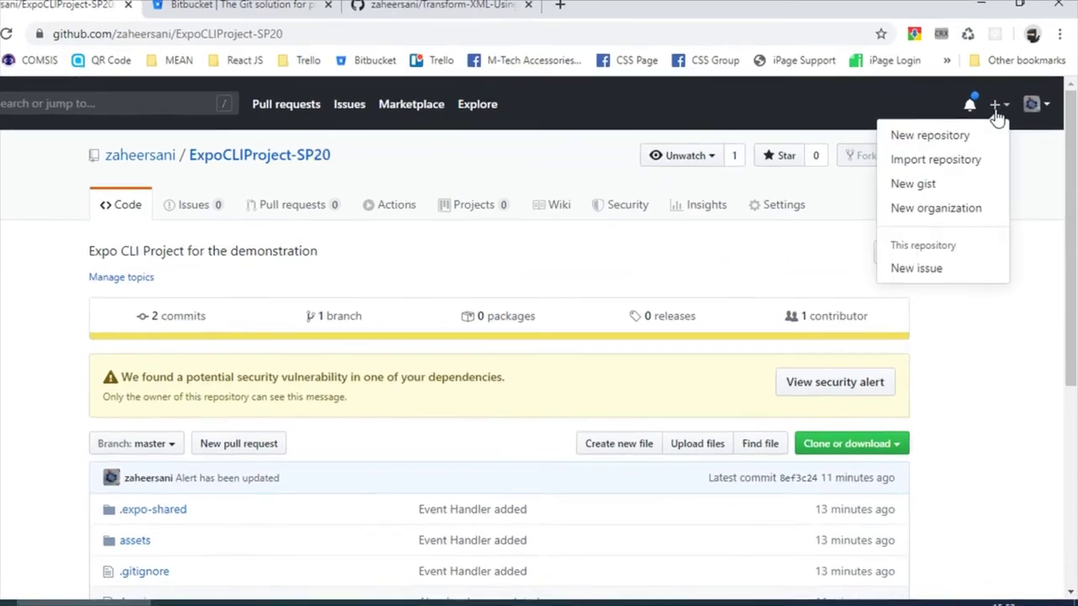
click(960, 139)
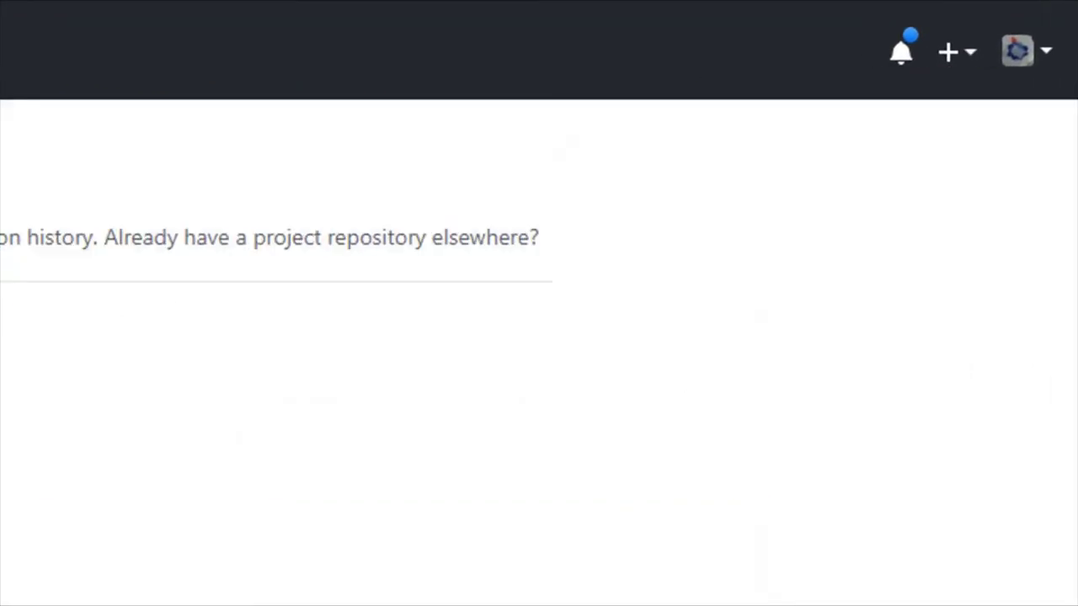
click(95, 390)
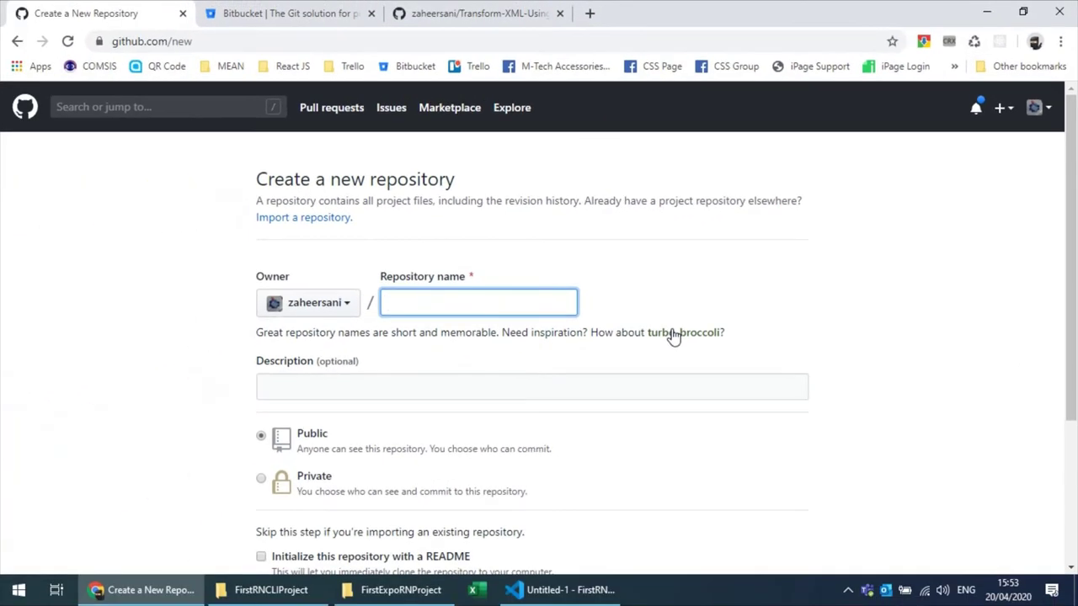
text(ReactNa)
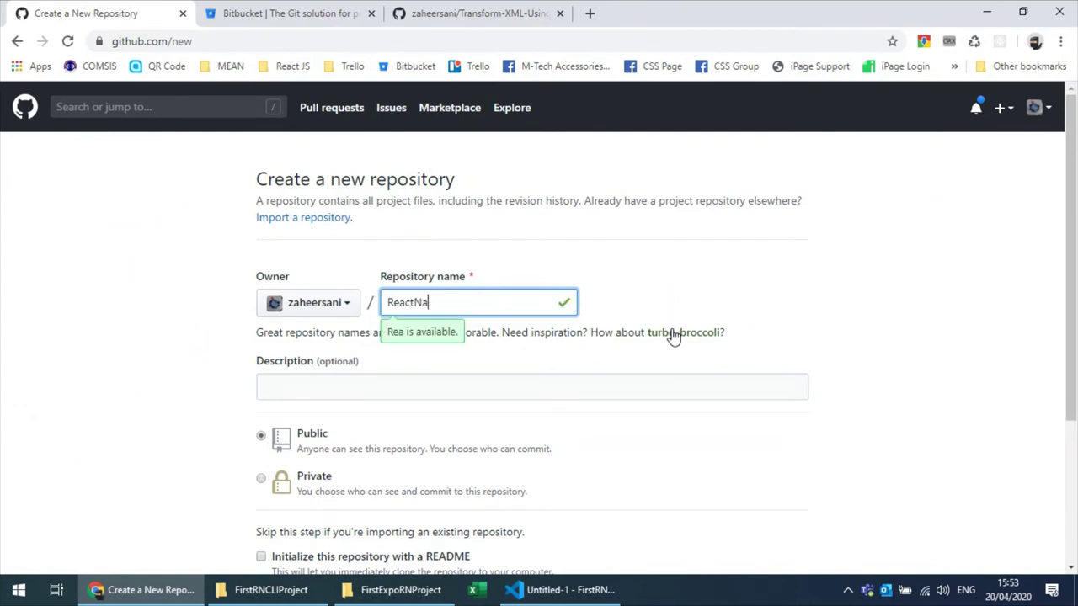
text(tiveCLIDemo)
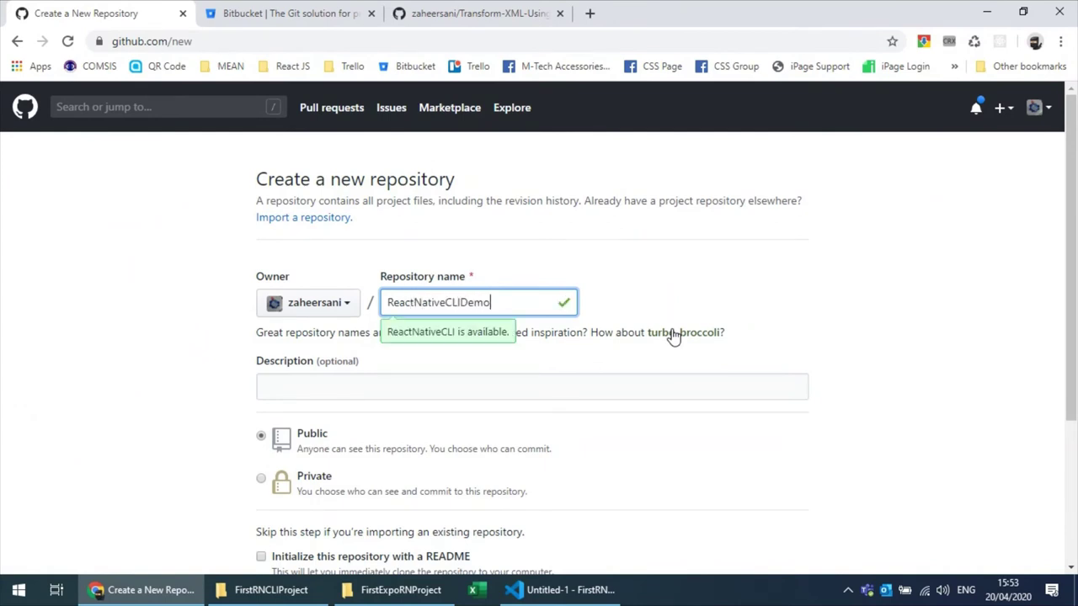
text( SP20)
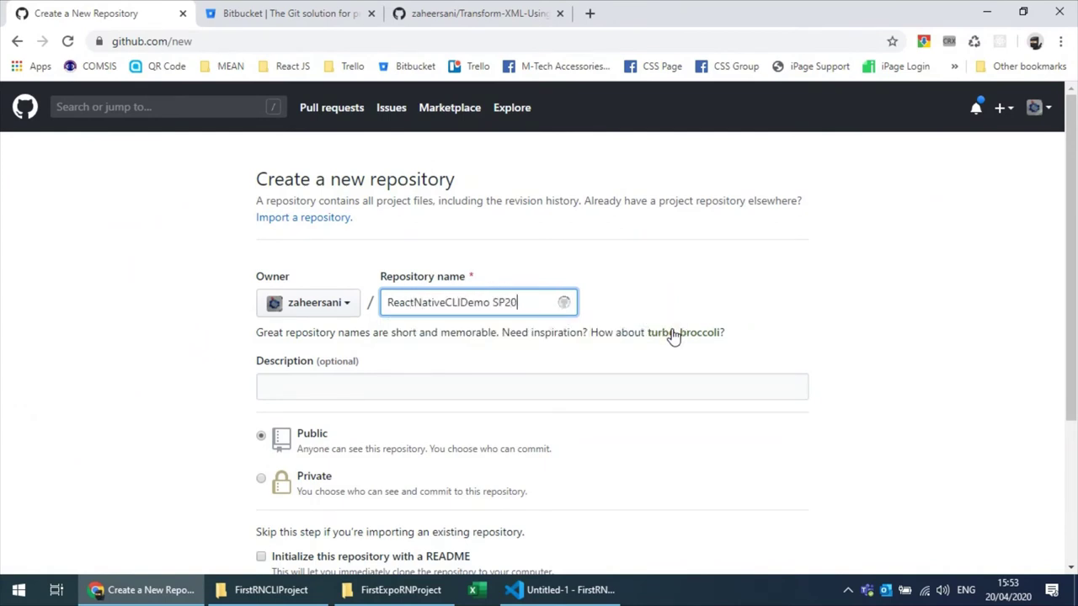
scroll(493, 417, down, 3)
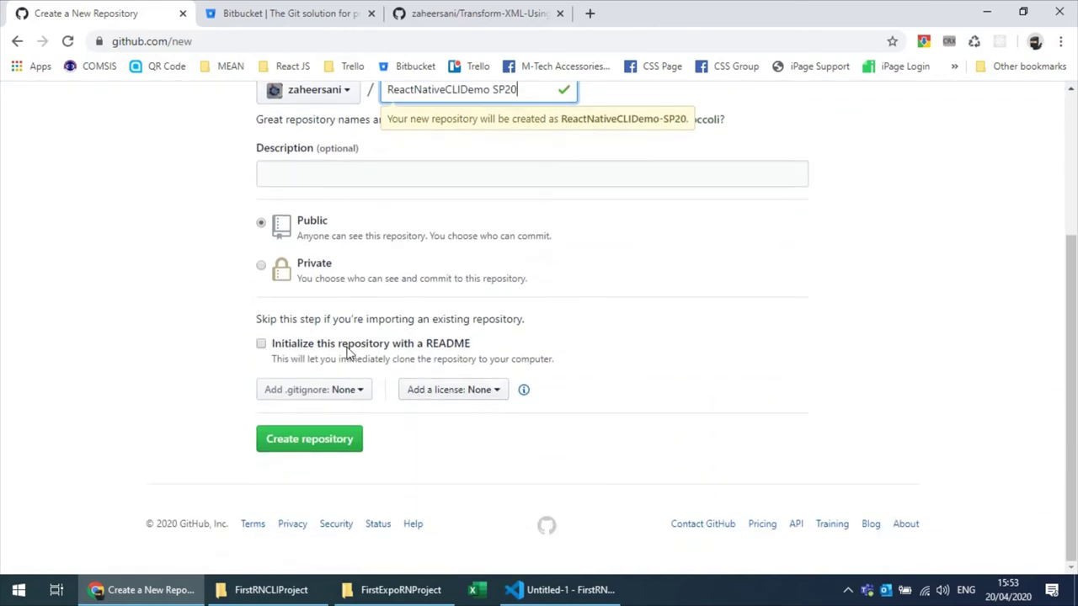
click(308, 445)
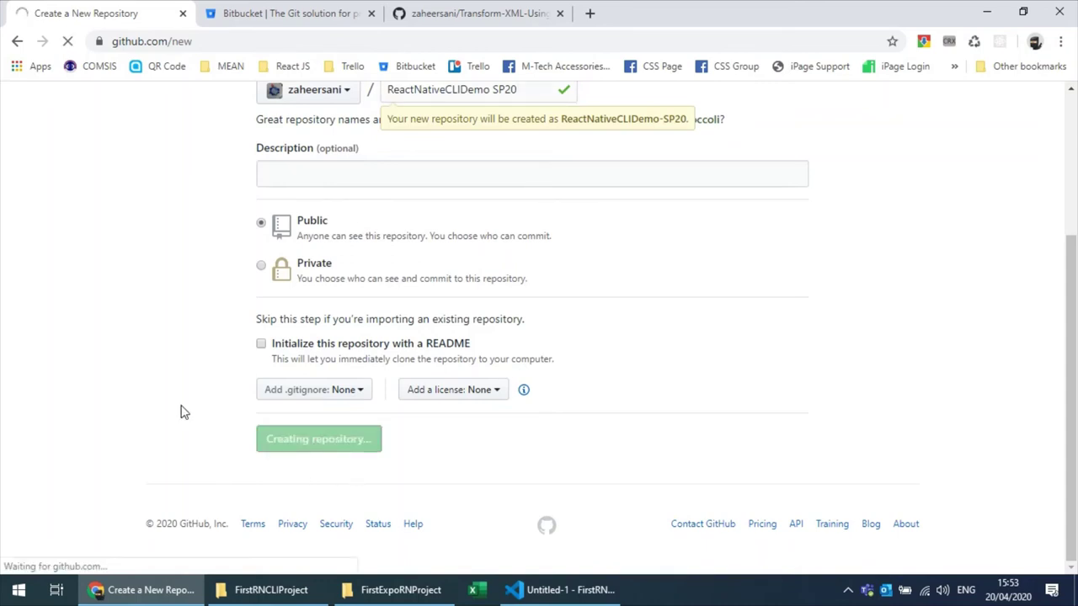
Step: Copy the "git remote add origin" command from the new repository's command-line setup instructions
scroll(140, 404, down, 3)
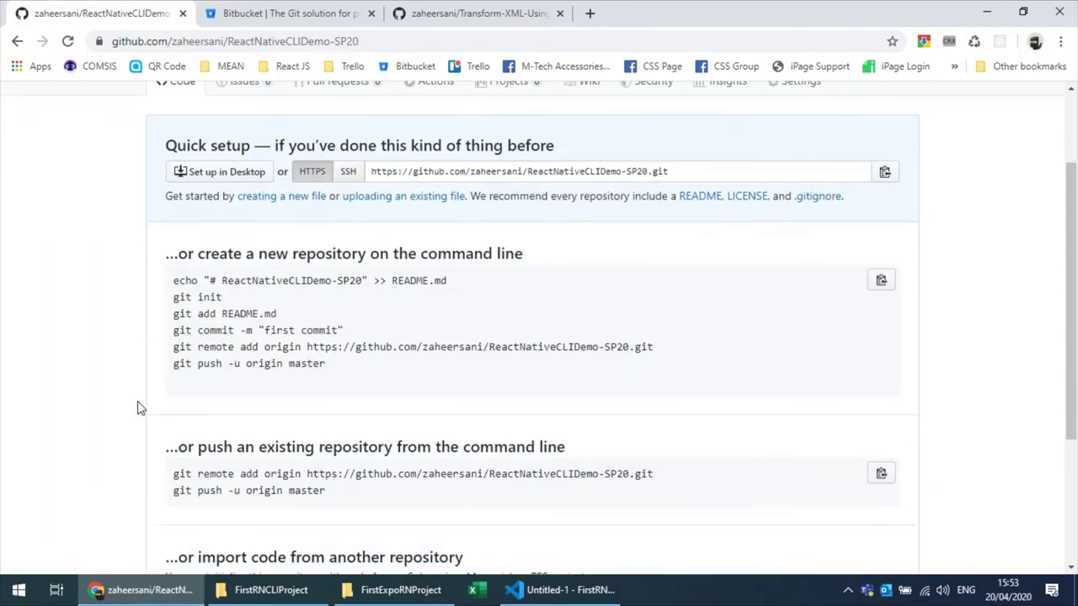
drag(174, 182, 234, 185)
click(182, 226)
drag(179, 217, 253, 215)
click(193, 244)
drag(176, 231, 660, 238)
key(ctrl+c)
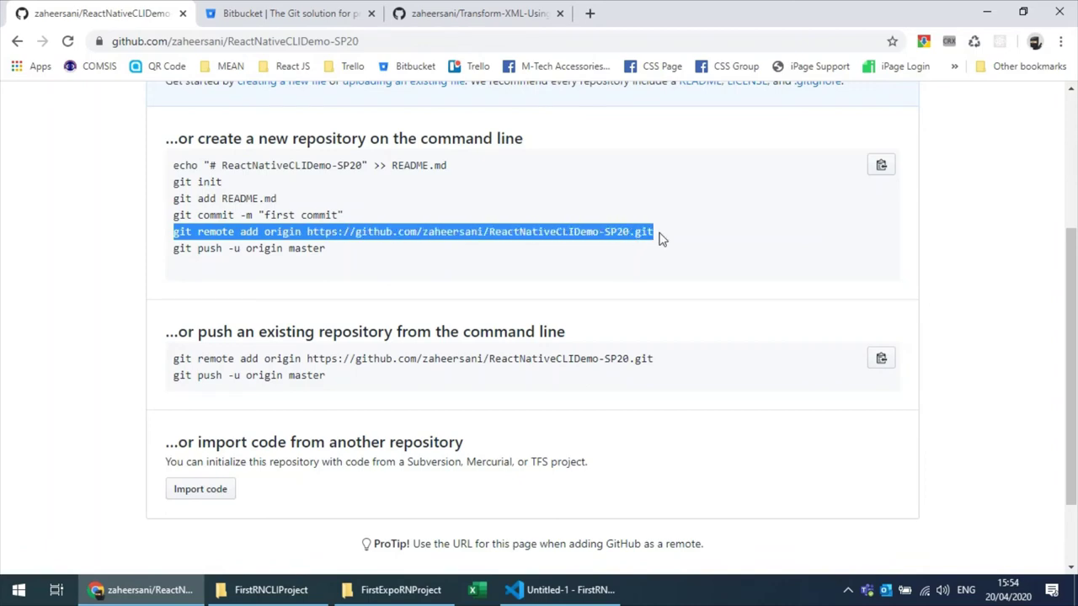
Step: Switch to Visual Studio Code and run the copied command to add ReactNativeCLIDemo-SP20 as remote origin
click(556, 590)
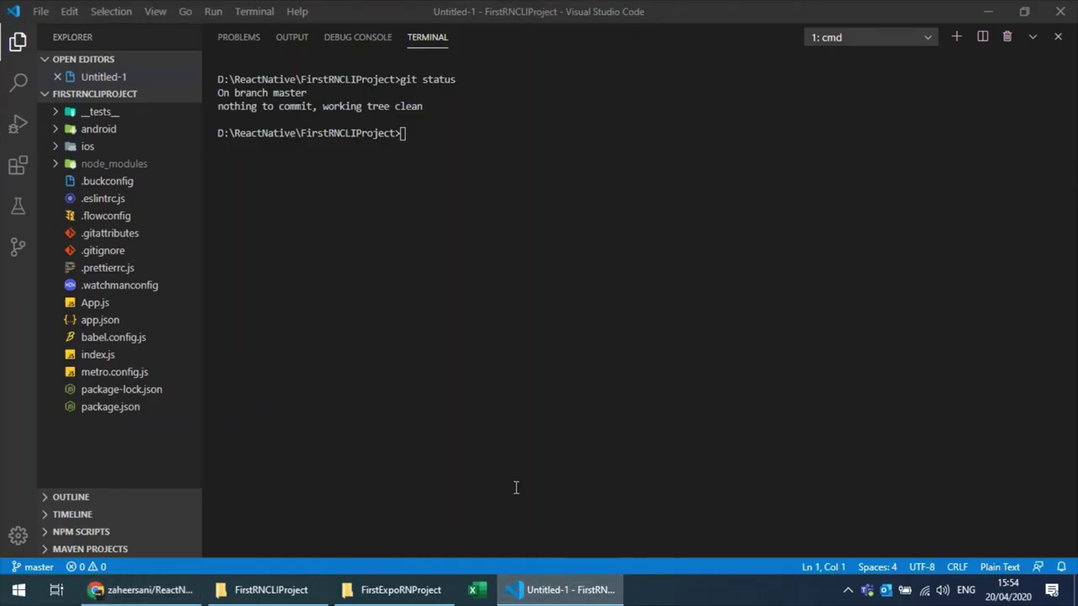
right_click(537, 299)
key(Return)
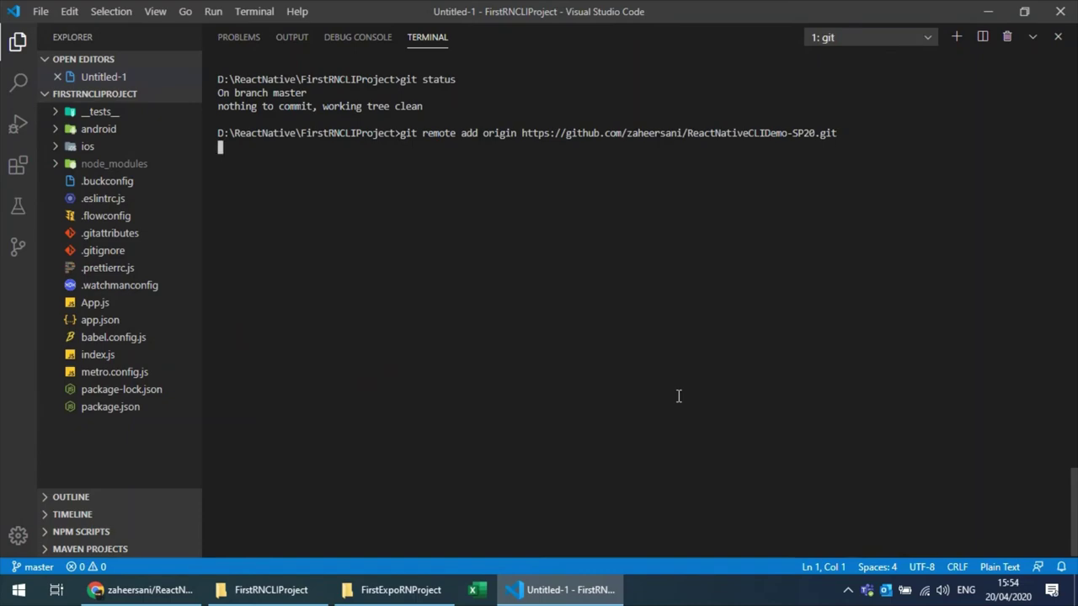
Step: Copy "git push -u origin master" from the GitHub setup instructions and run it in the Visual Studio Code terminal
click(566, 589)
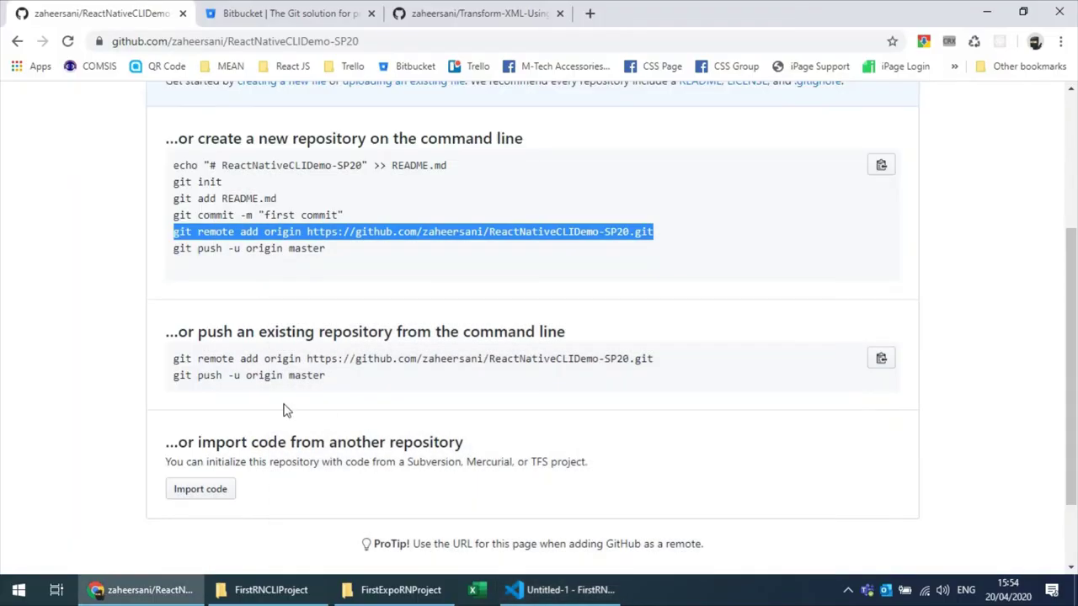
drag(172, 252, 358, 252)
key(ctrl+c)
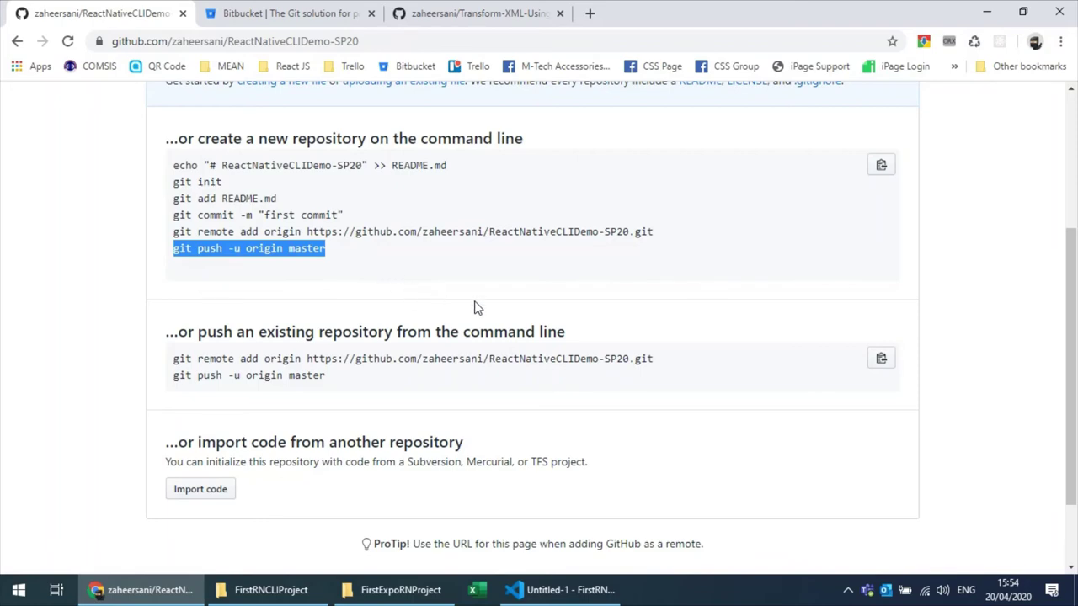
key(alt+Tab)
key(ctrl+v)
key(Return)
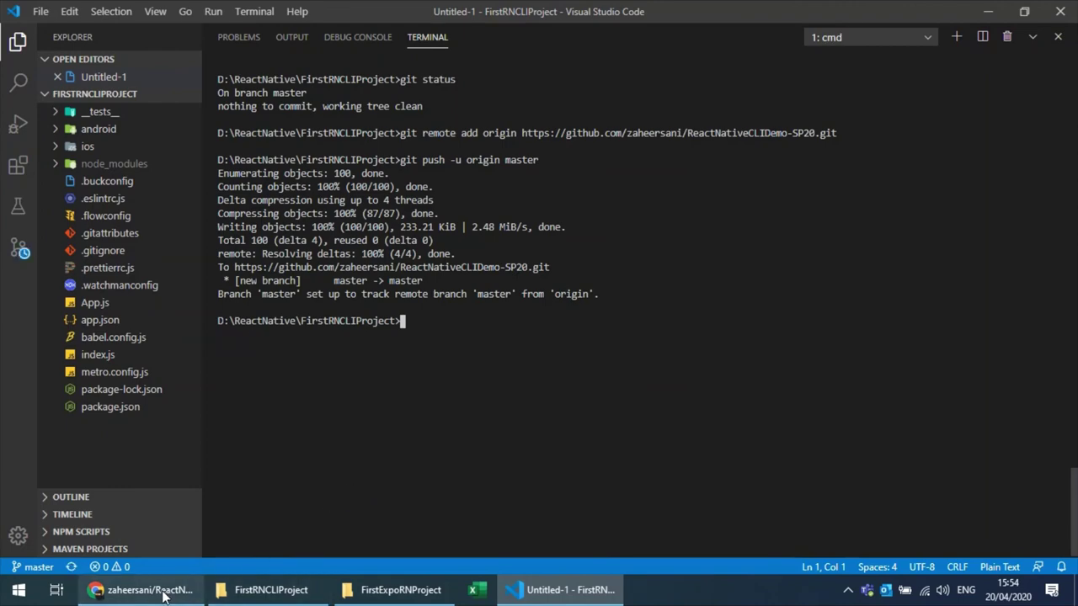
Step: Reload the ReactNativeCLIDemo-SP20 page on GitHub in Chrome and examine its commit information and pushed files
click(162, 593)
click(69, 41)
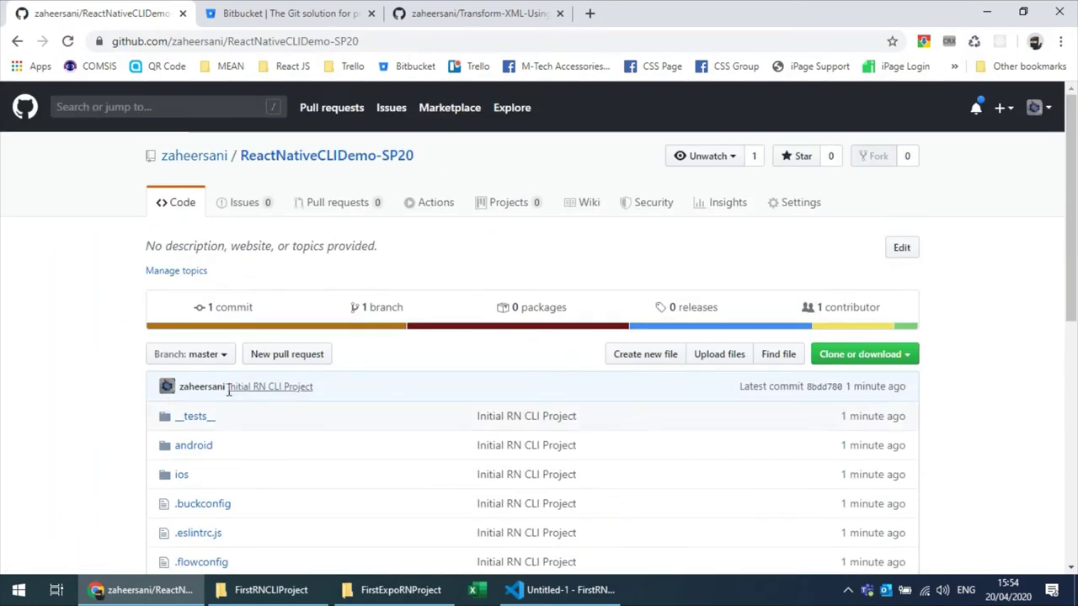
click(217, 310)
scroll(115, 401, down, 5)
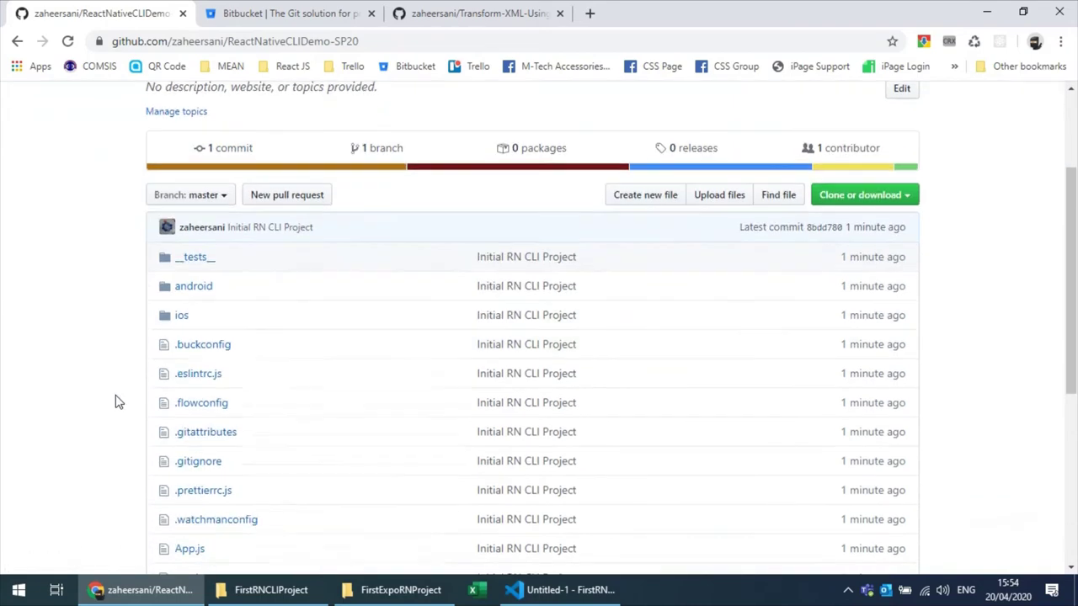
scroll(181, 397, up, 4)
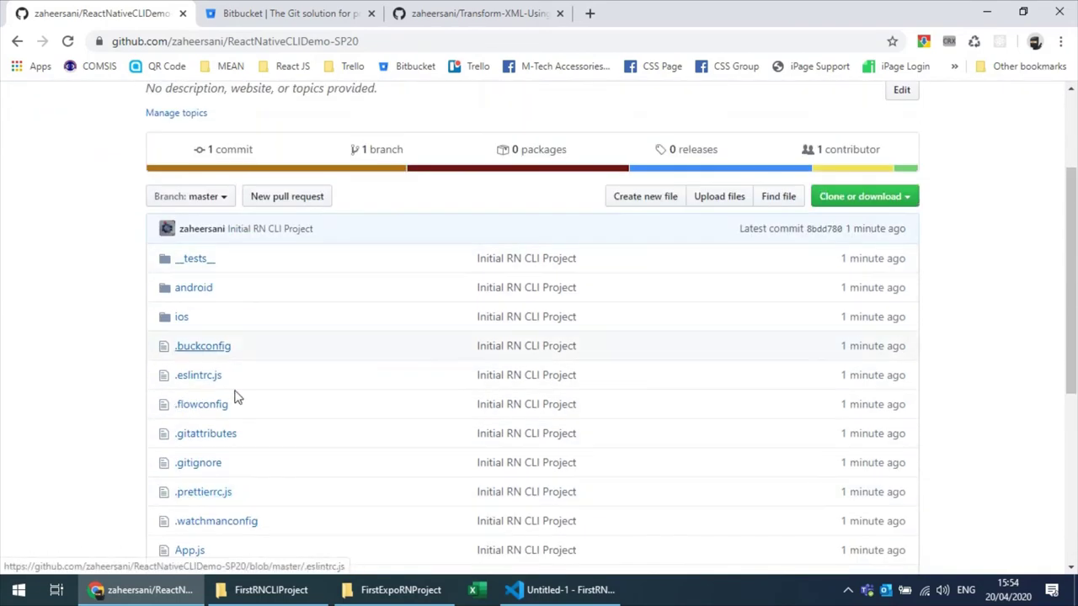
scroll(203, 281, down, 2)
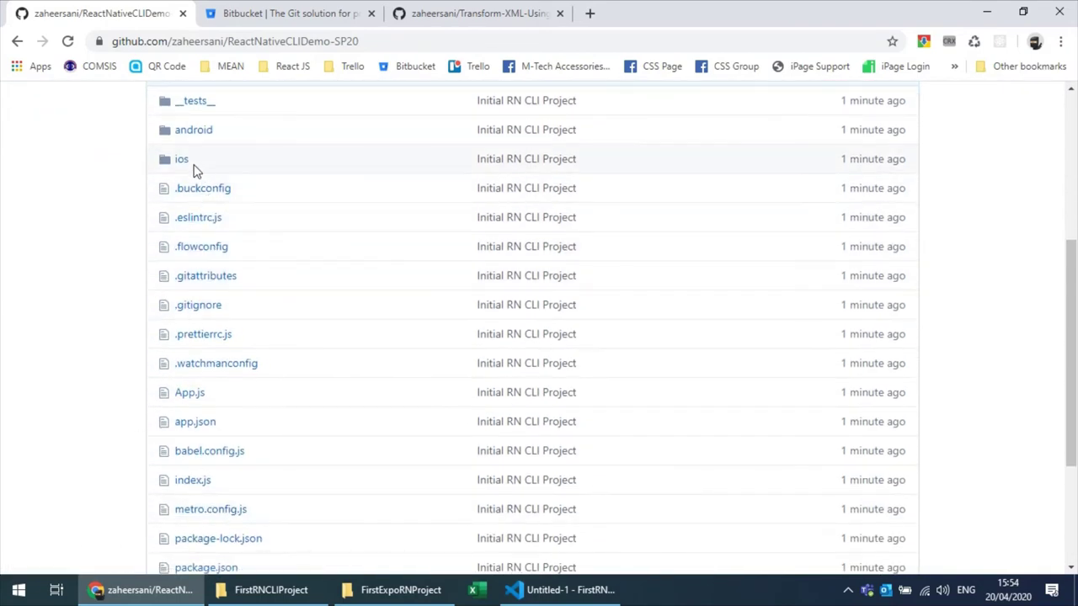
scroll(122, 351, up, 3)
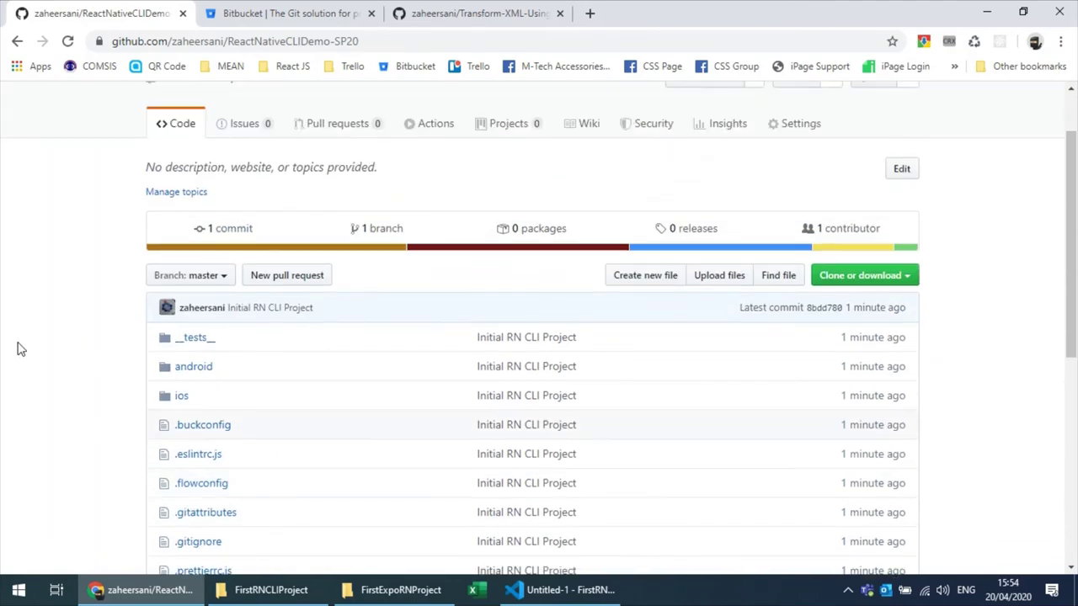
scroll(12, 345, up, 1)
scroll(25, 347, down, 2)
scroll(25, 347, down, 1)
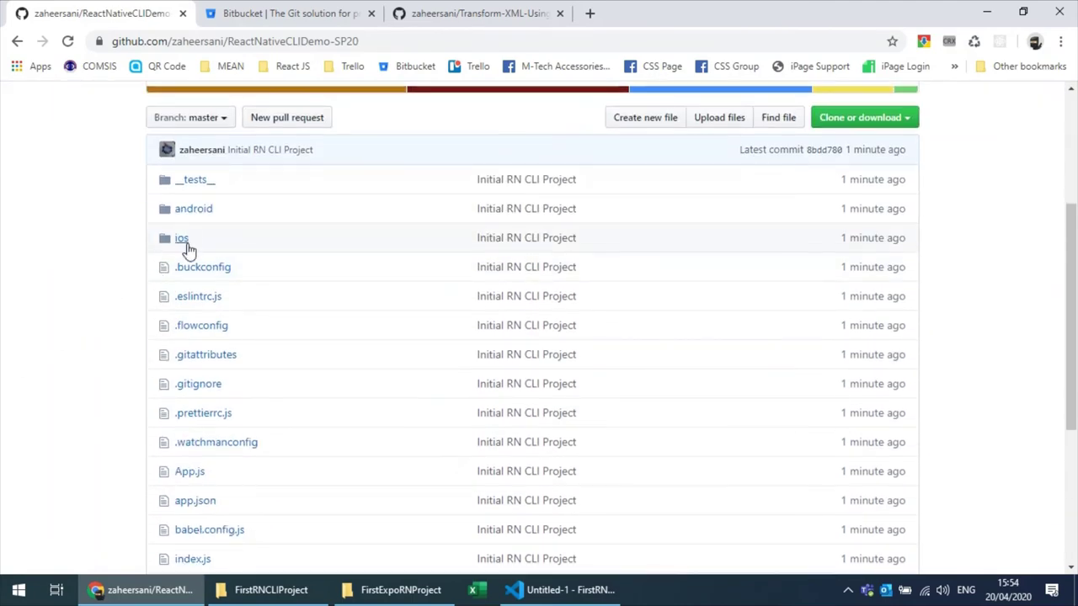
Step: Switch to Visual Studio Code and open App.js at the buttonPressed function
click(521, 592)
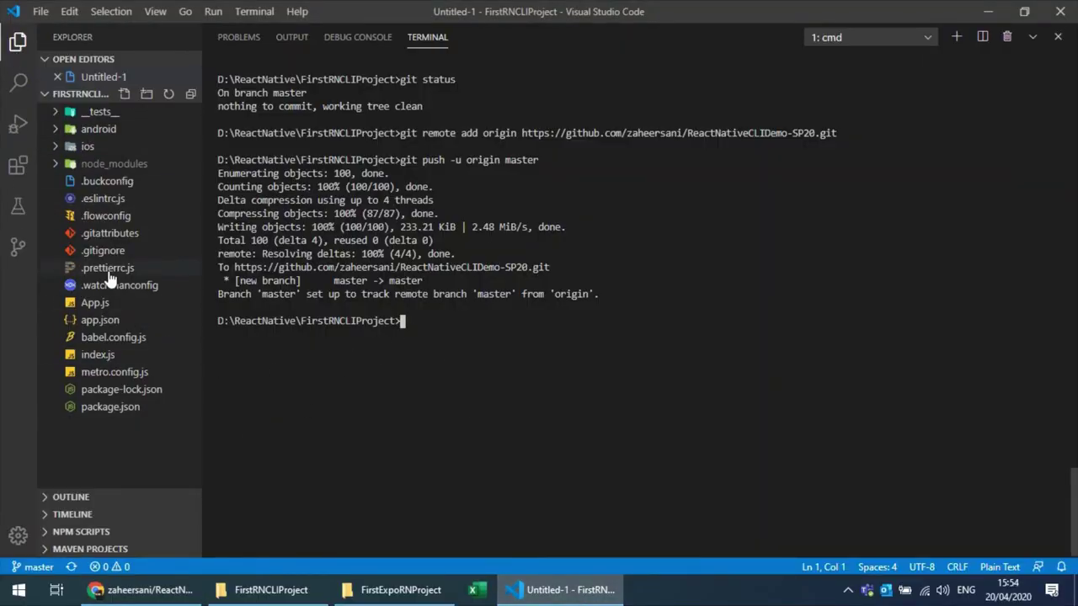
click(95, 305)
click(475, 304)
click(345, 255)
scroll(379, 252, down, 4)
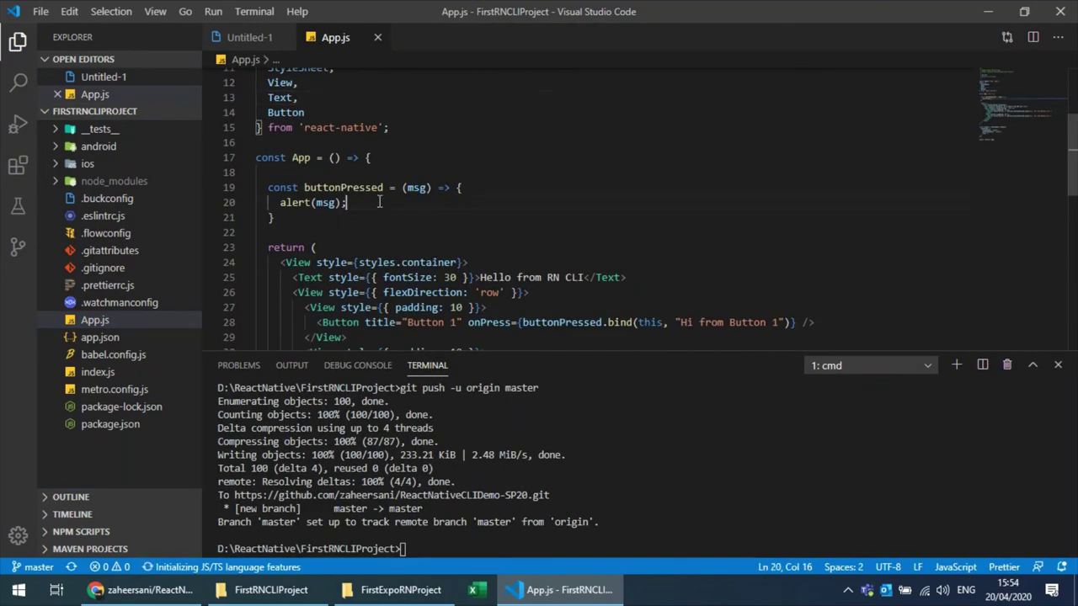
click(390, 204)
scroll(396, 213, down, 2)
Step: Change the alert call in buttonPressed to alert("Message: " + msg); and save App.js
click(324, 124)
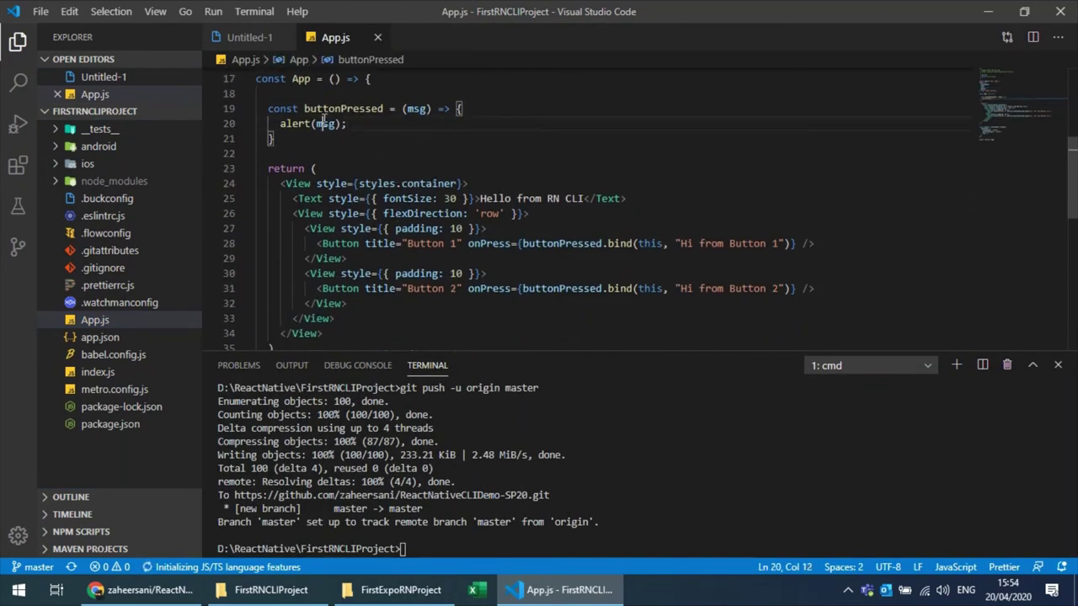
text("")
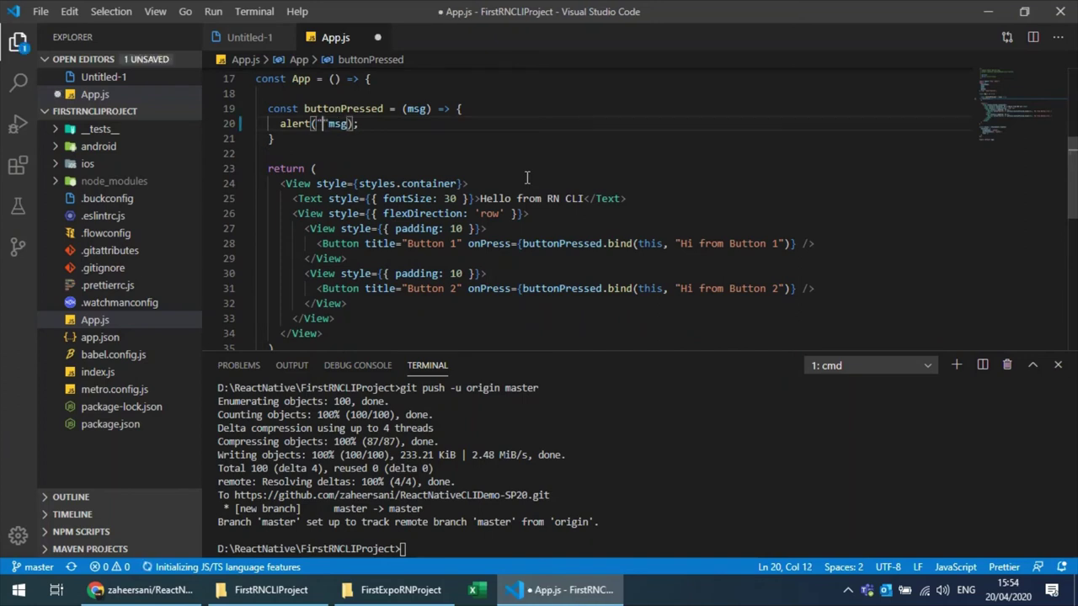
text(Message)
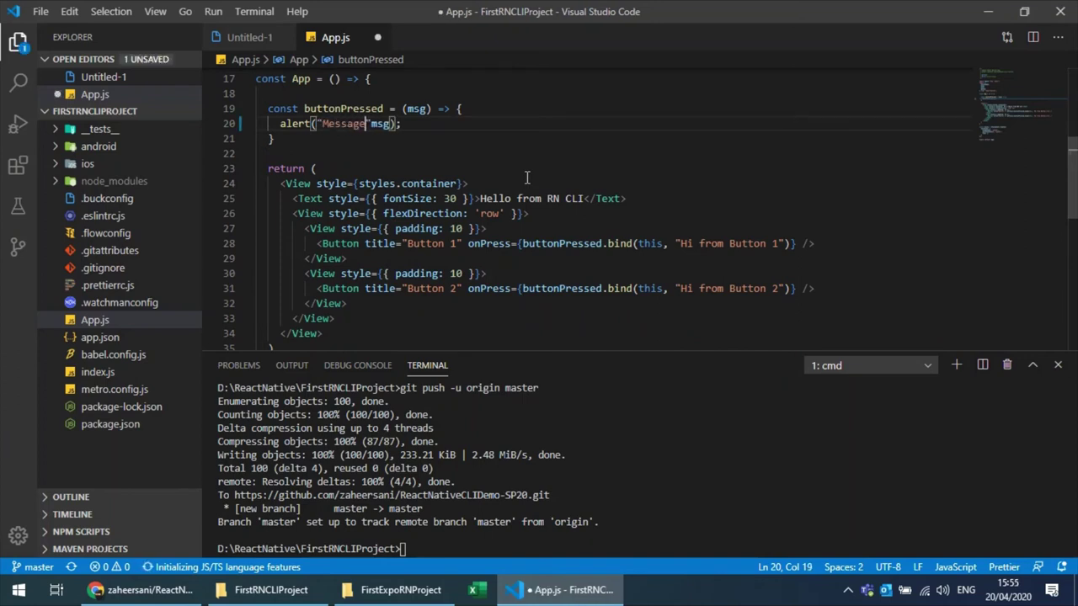
key(BackSpace)
text(:)
key(Right)
text(+)
key(End)
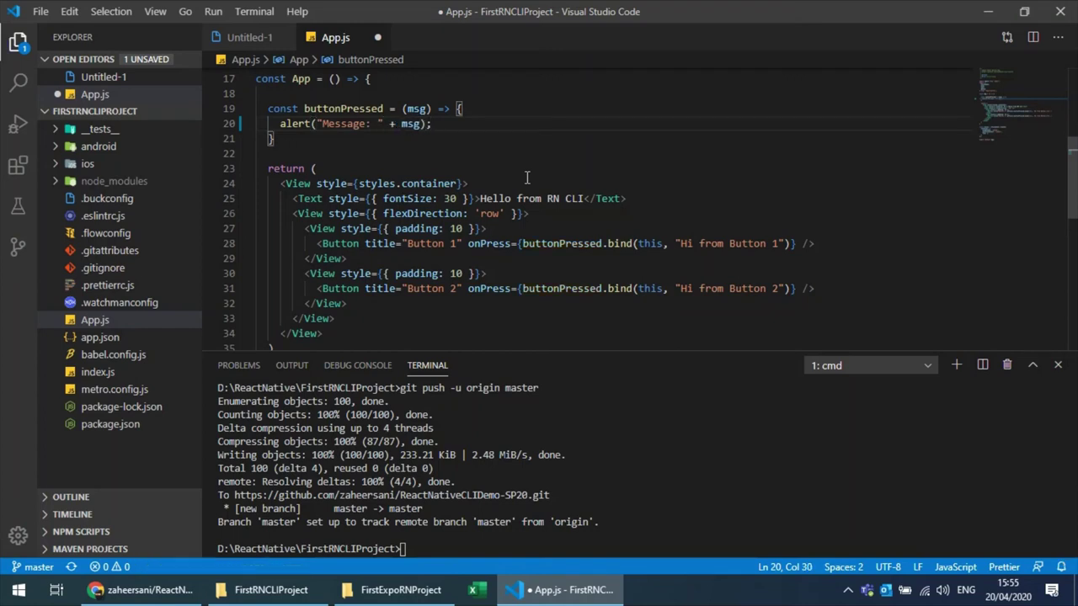
key(ctrl+s)
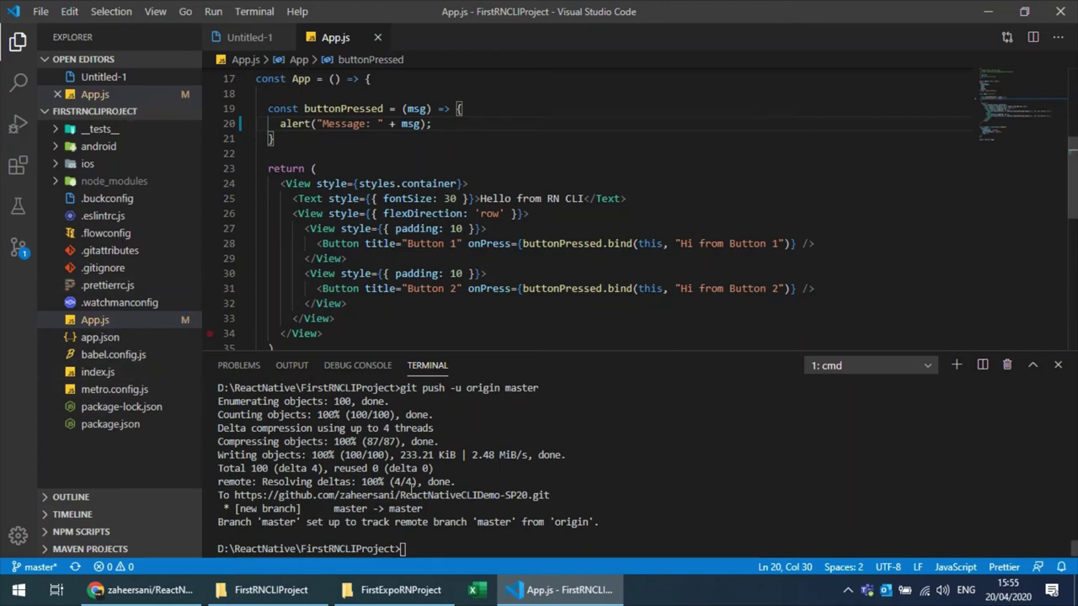
Step: Clear the terminal and stage all project changes with "git add ."
click(439, 551)
text(cls)
key(Return)
text(git add .)
key(Return)
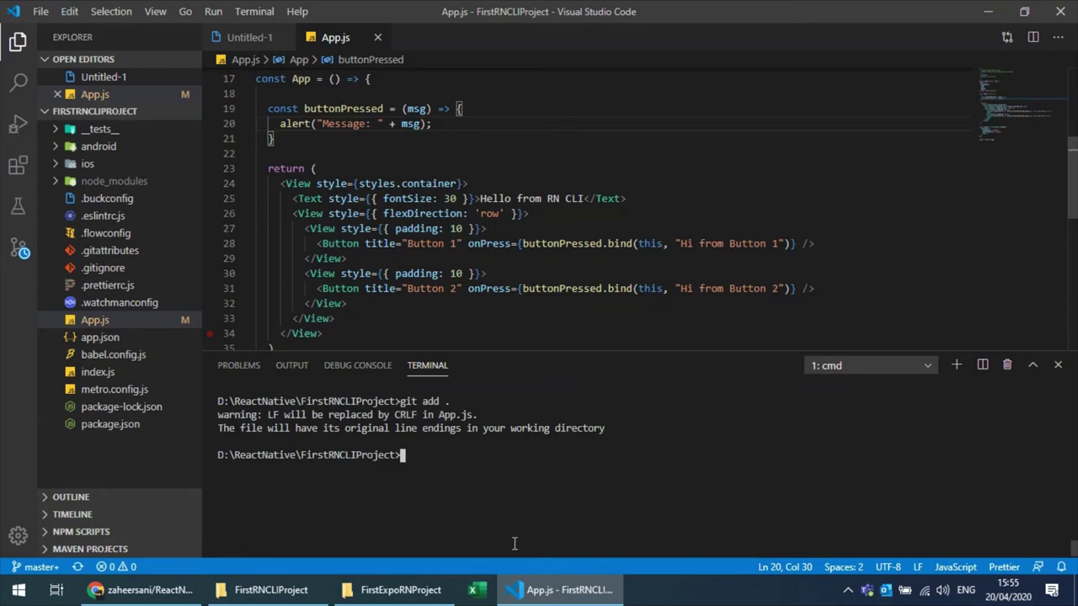
Step: Commit the staged change with the message "Alert has been updated"
text(git commit -m ")
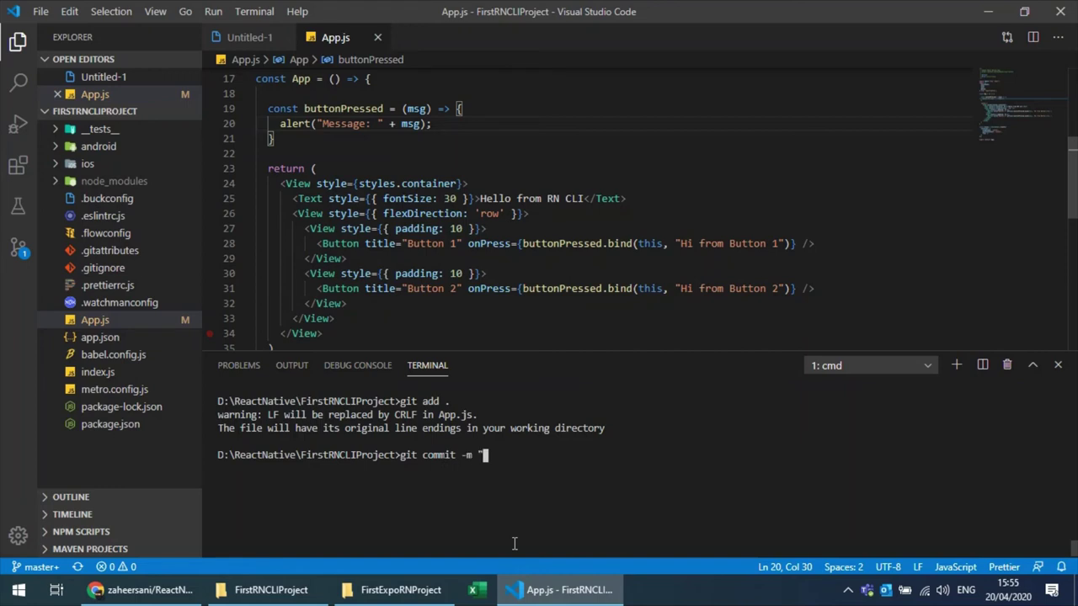
text(Alert has been updated)
key(BackSpace)
text(")
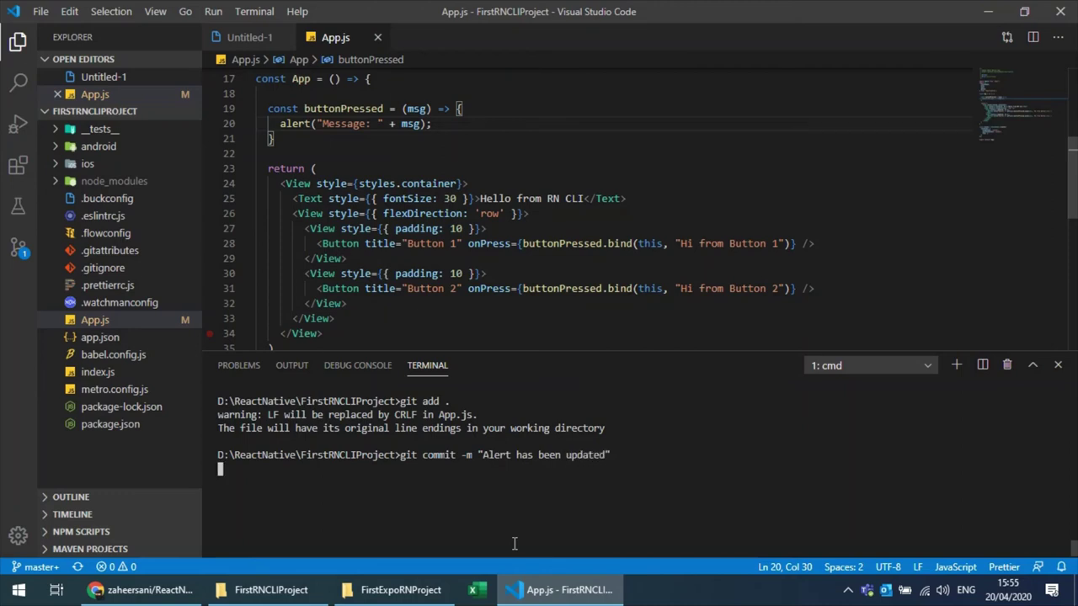
key(Return)
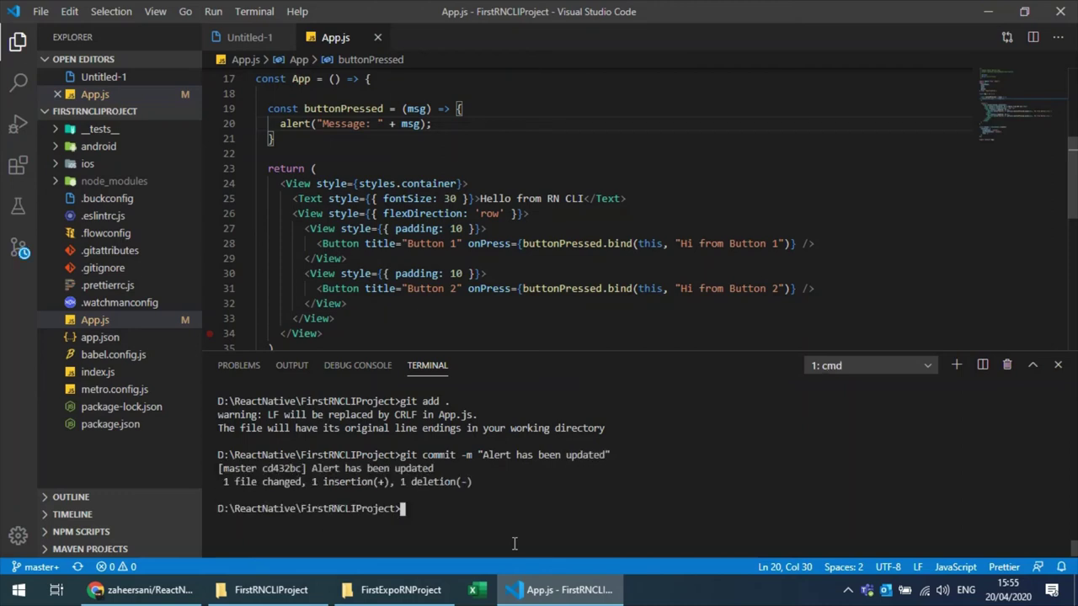
Step: Send the new commit to the remote repository with "git push"
text(git pu)
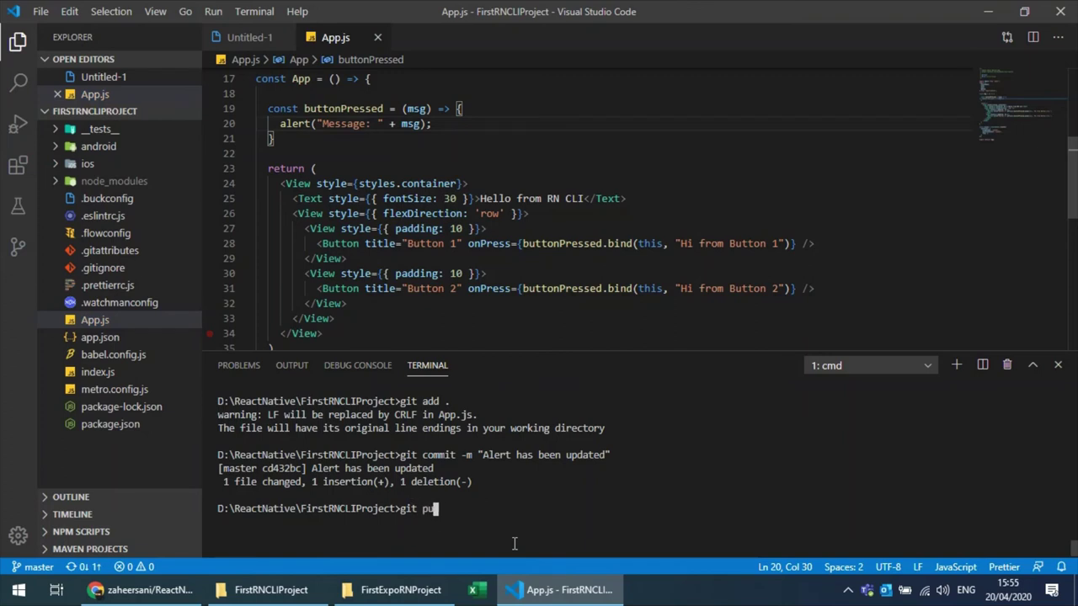
text(hsh)
key(Return)
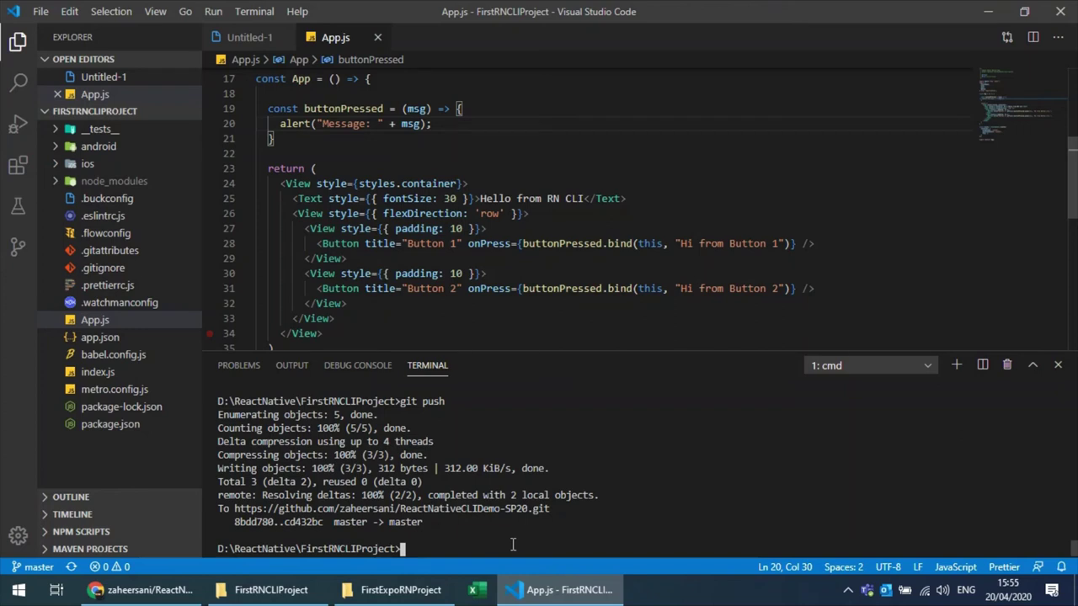
Step: Switch to Chrome, refresh the ReactNativeCLIDemo-SP20 repository page, and examine its commits and the files' commit messages
click(141, 589)
scroll(97, 282, up, 3)
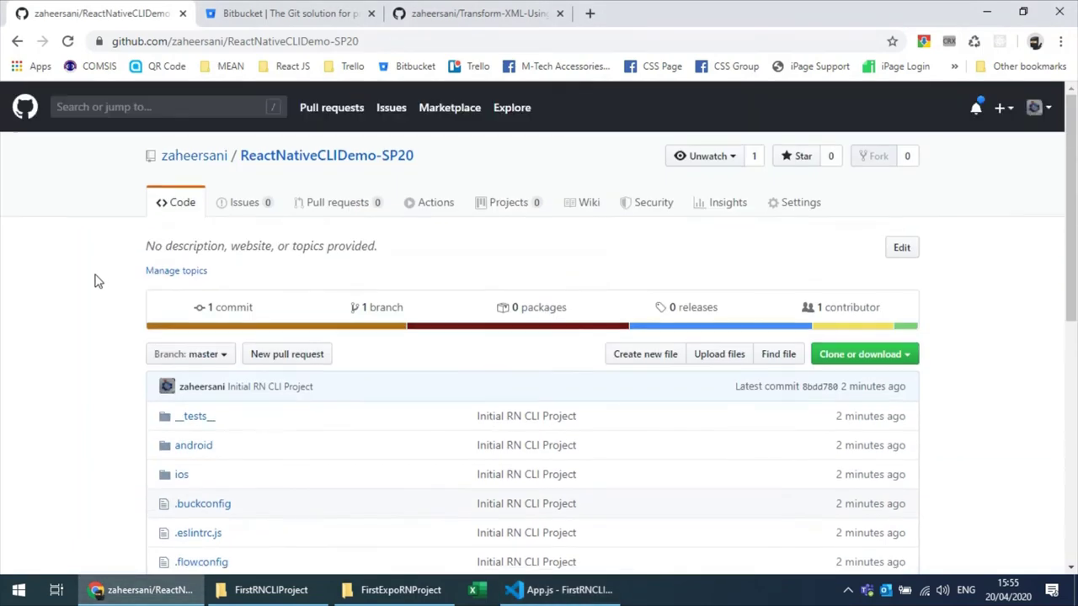
click(257, 159)
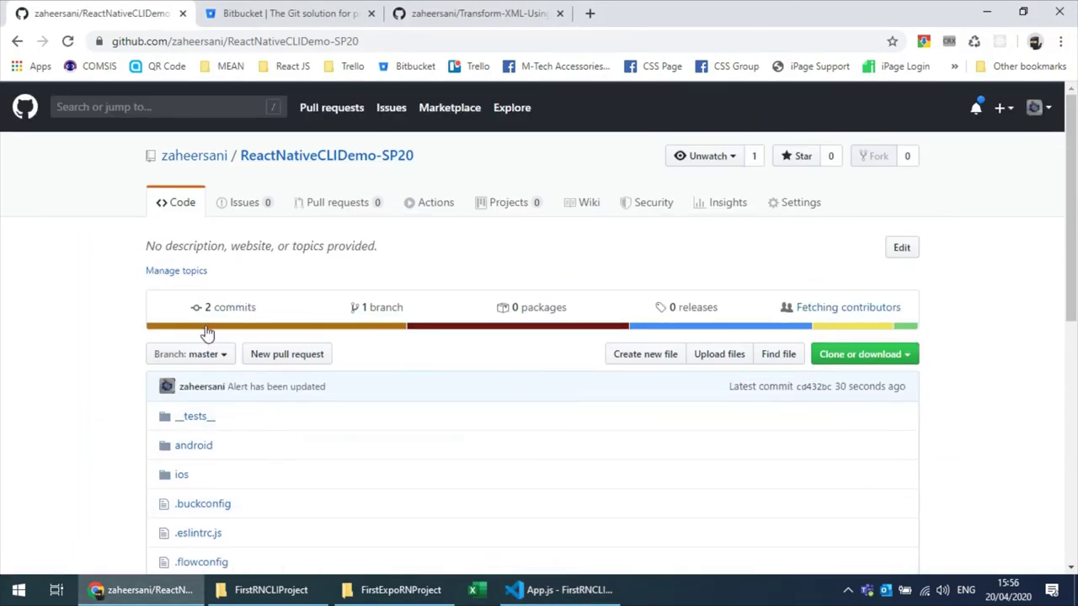
scroll(96, 438, down, 2)
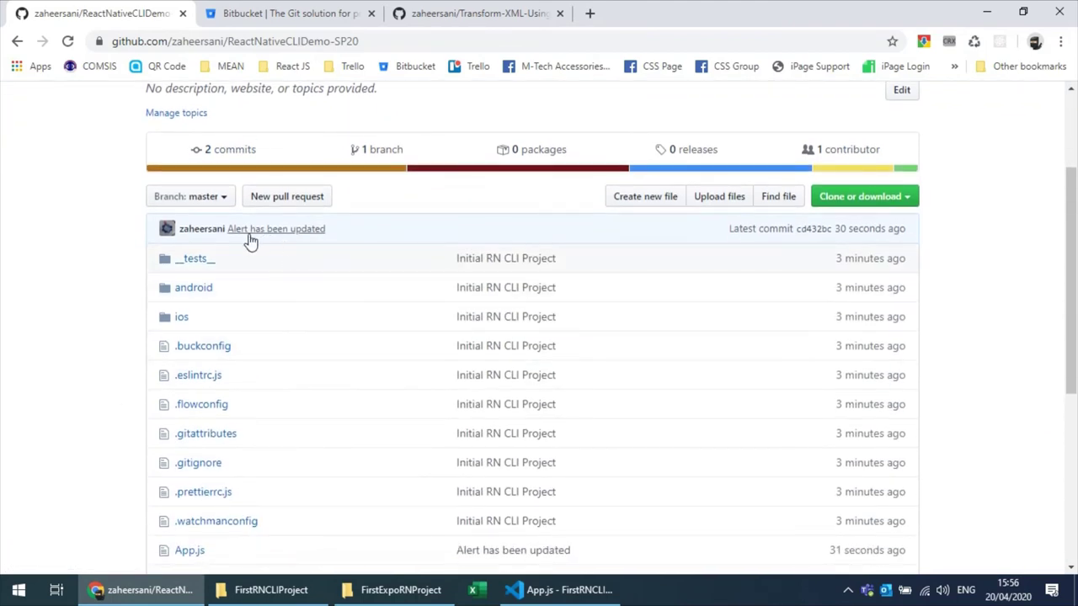
scroll(101, 381, down, 2)
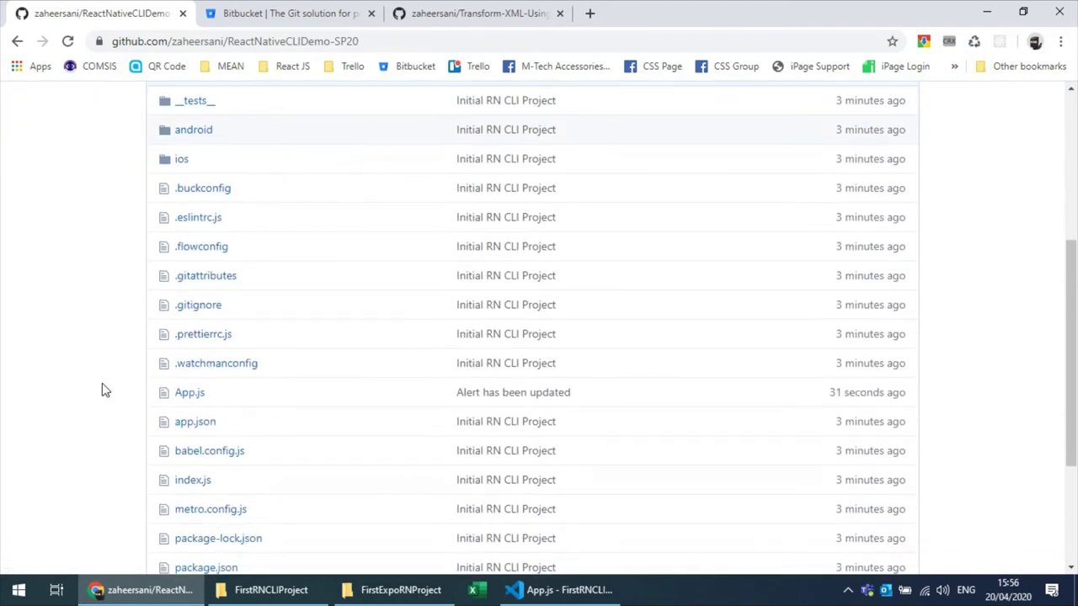
Step: Open App.js on GitHub, examine the updated alert line in buttonPressed, and return to the repository's main page
click(192, 394)
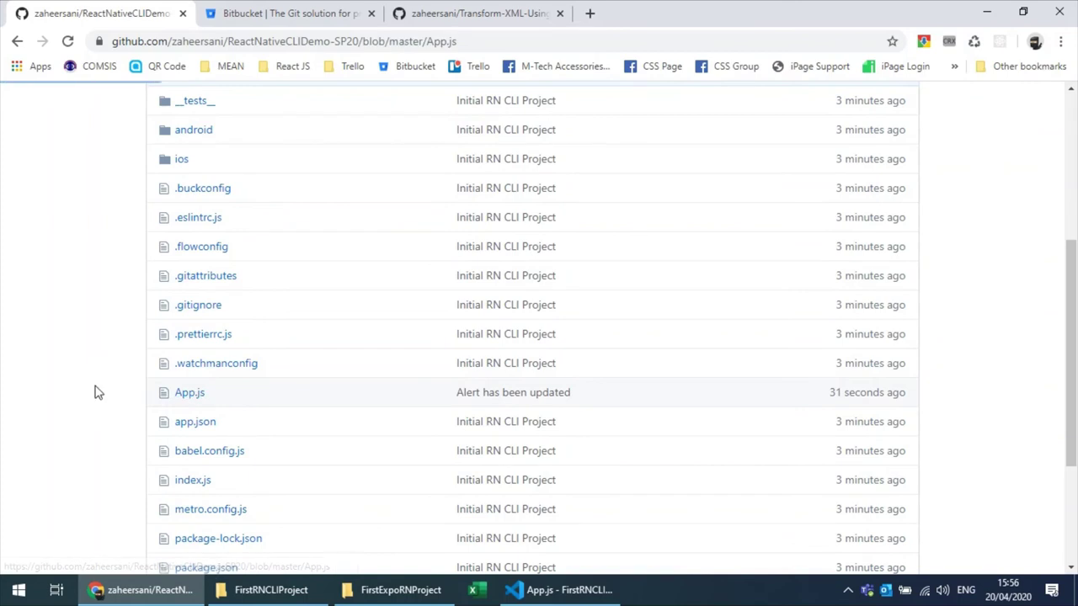
scroll(59, 406, down, 4)
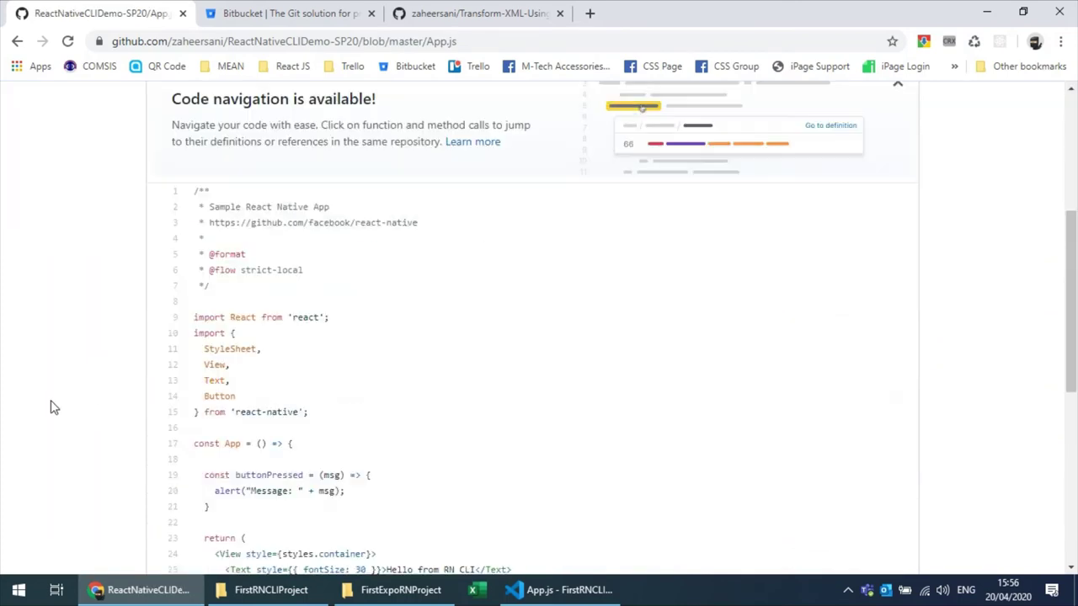
scroll(51, 407, down, 3)
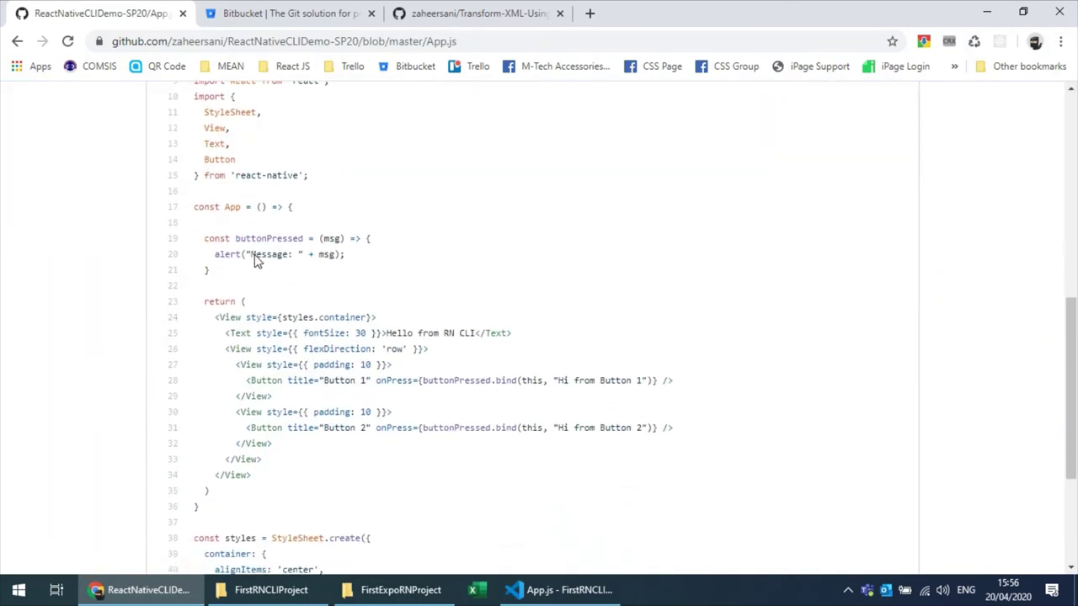
drag(251, 253, 332, 253)
click(131, 314)
scroll(96, 337, up, 7)
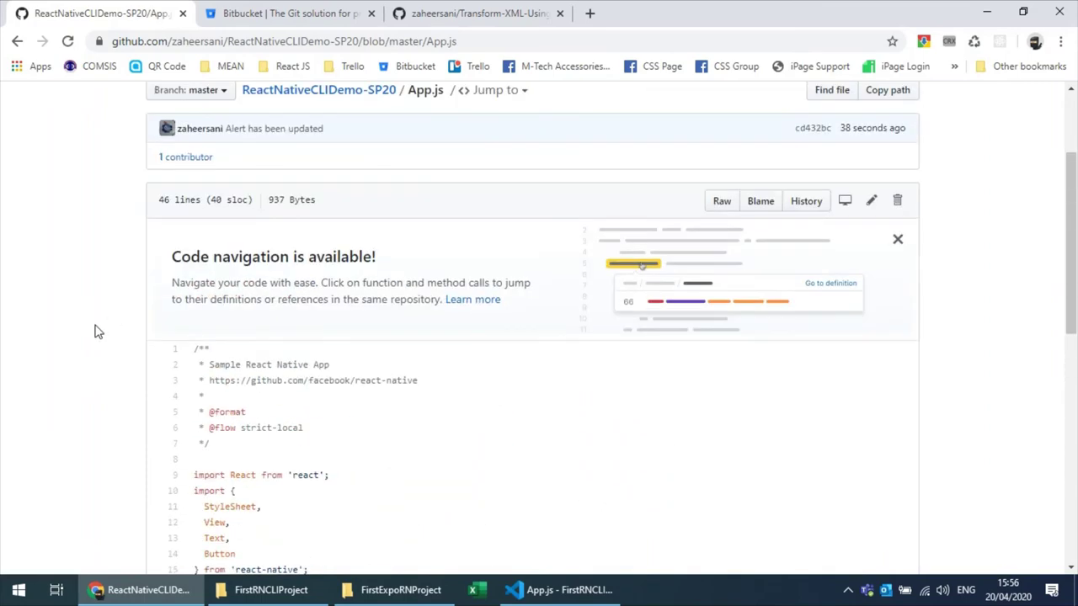
click(312, 156)
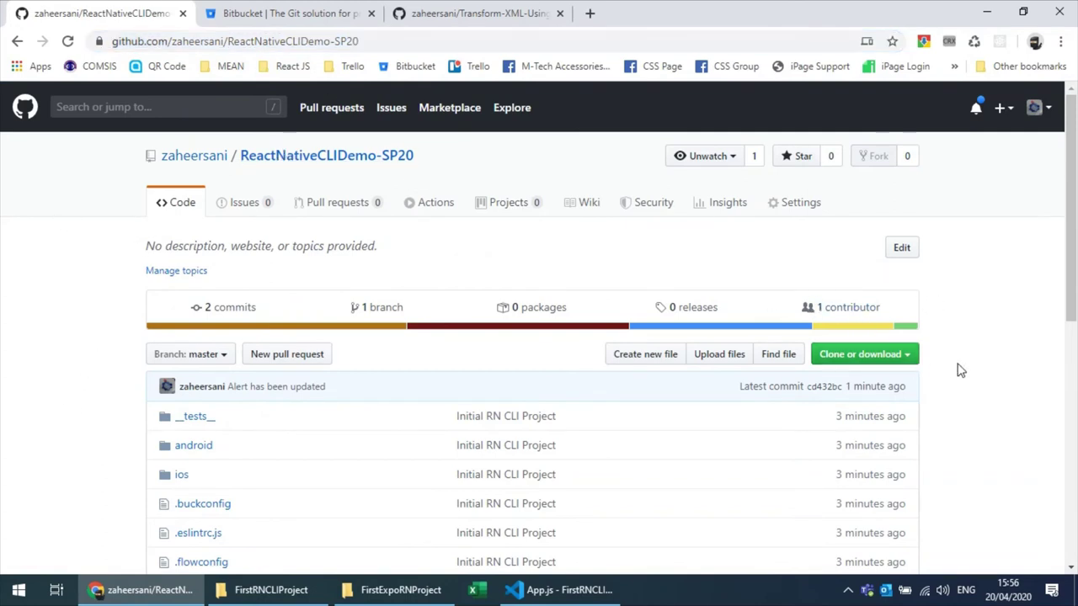
scroll(959, 368, down, 1)
scroll(959, 369, up, 1)
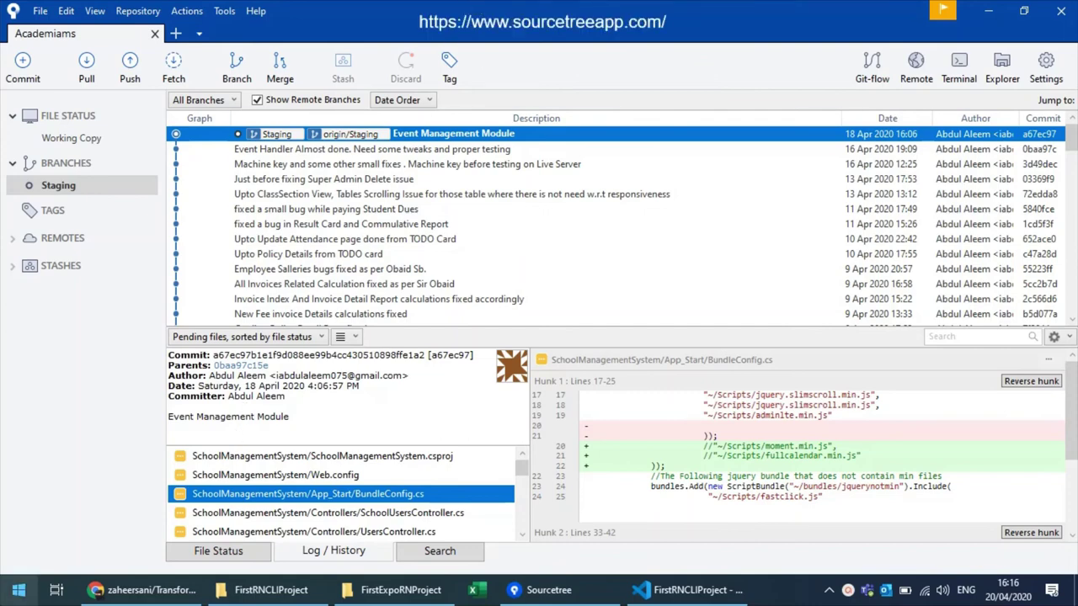
click(18, 590)
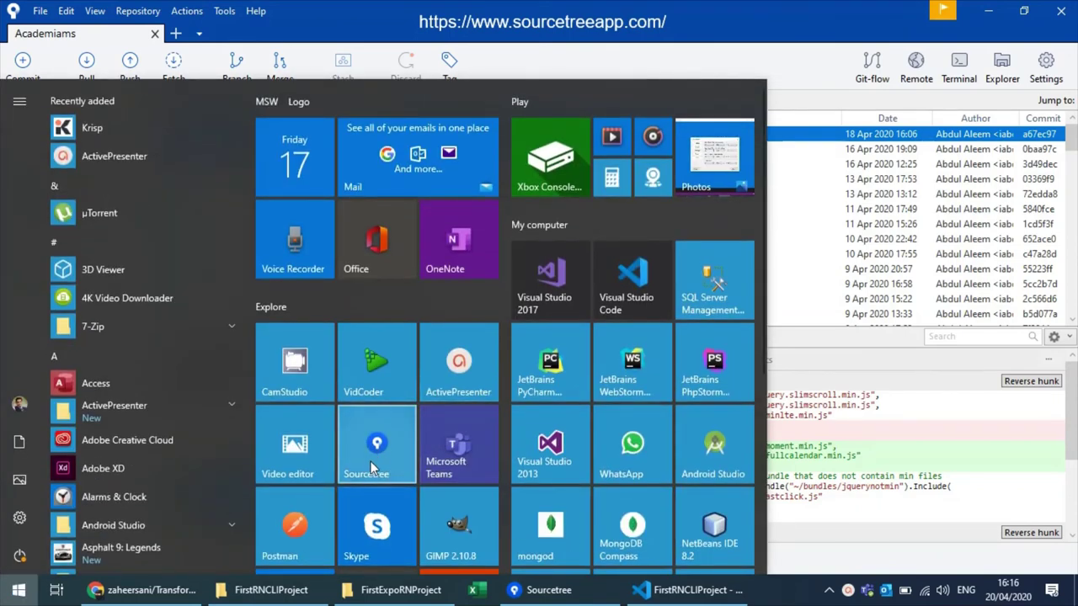
click(331, 10)
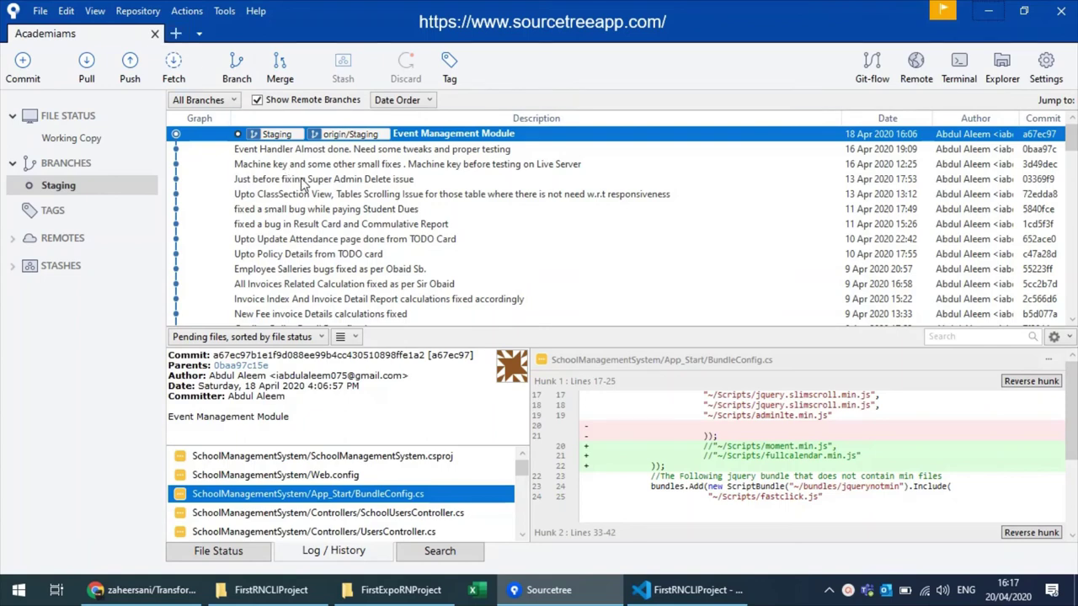
Step: Examine the Academiams commit history in Sourcetree, viewing details of the Advances Report, Event Handler and Event Management Module commits
scroll(305, 228, down, 4)
click(302, 240)
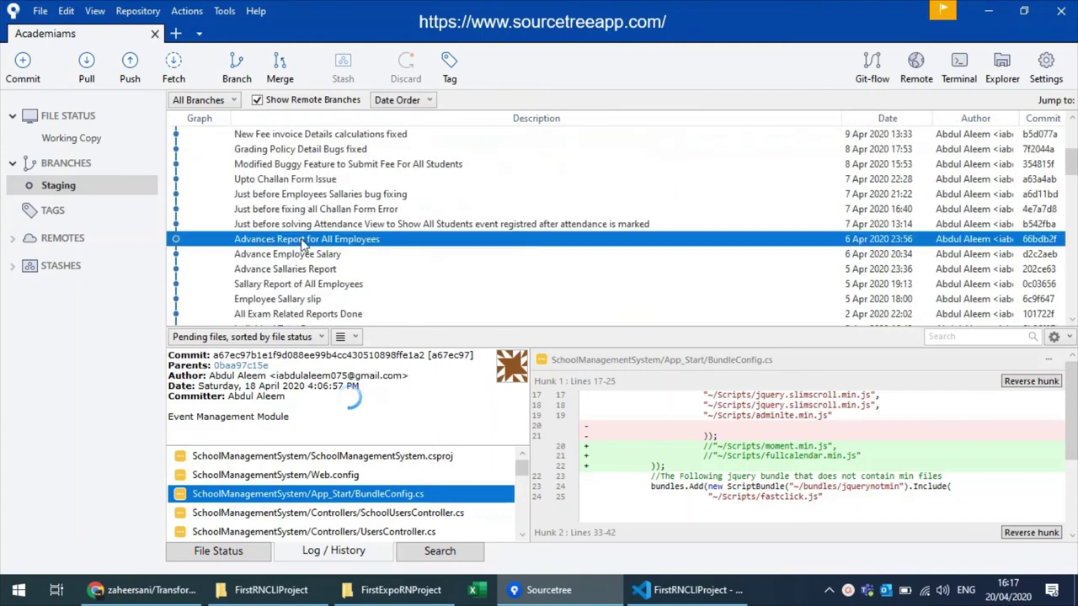
scroll(304, 243, up, 4)
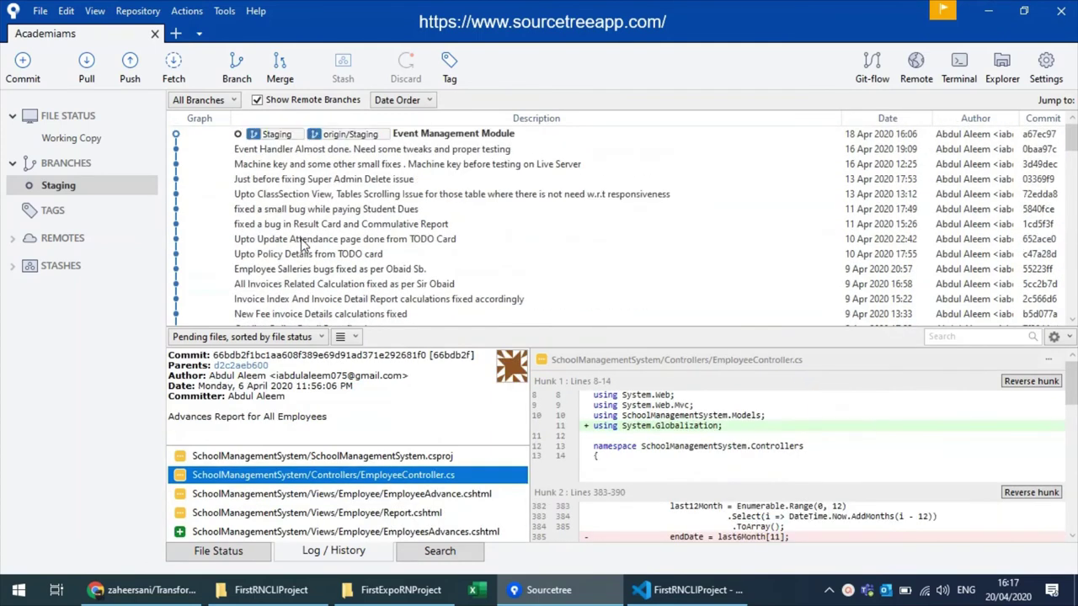
click(372, 138)
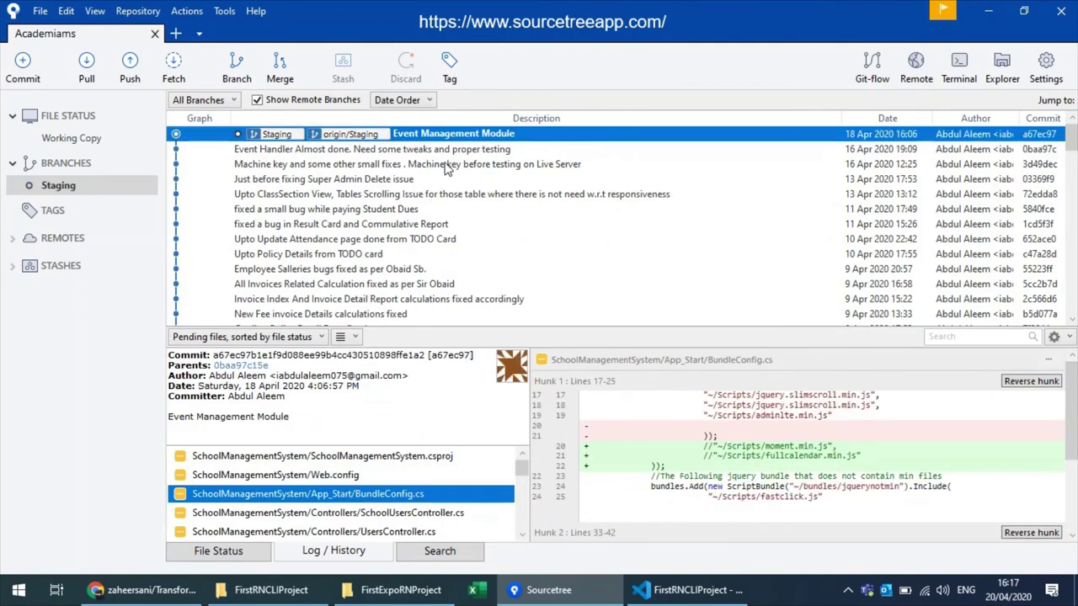
click(332, 150)
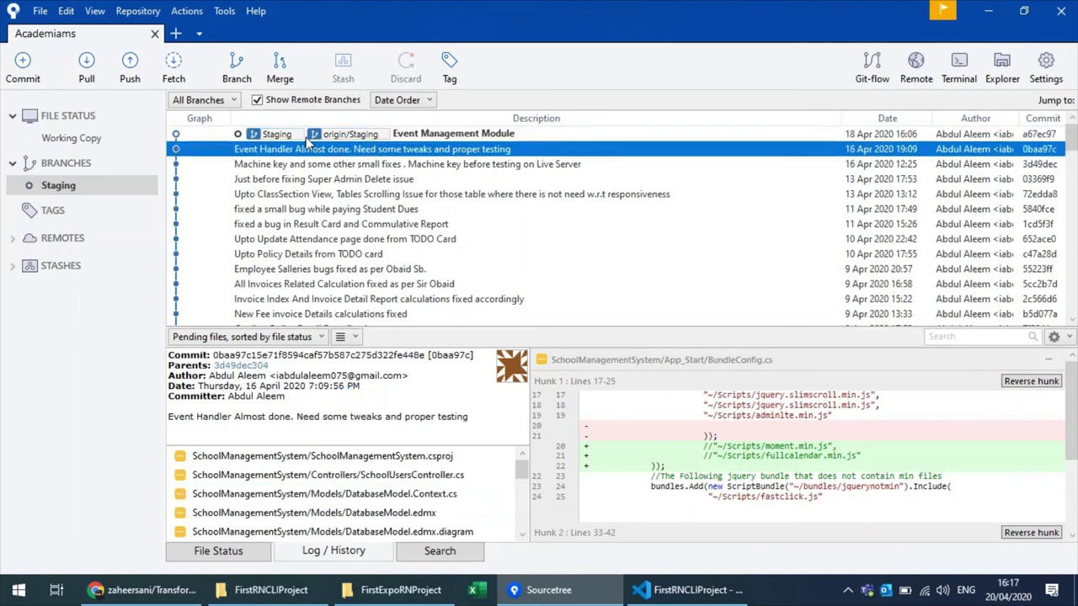
click(228, 136)
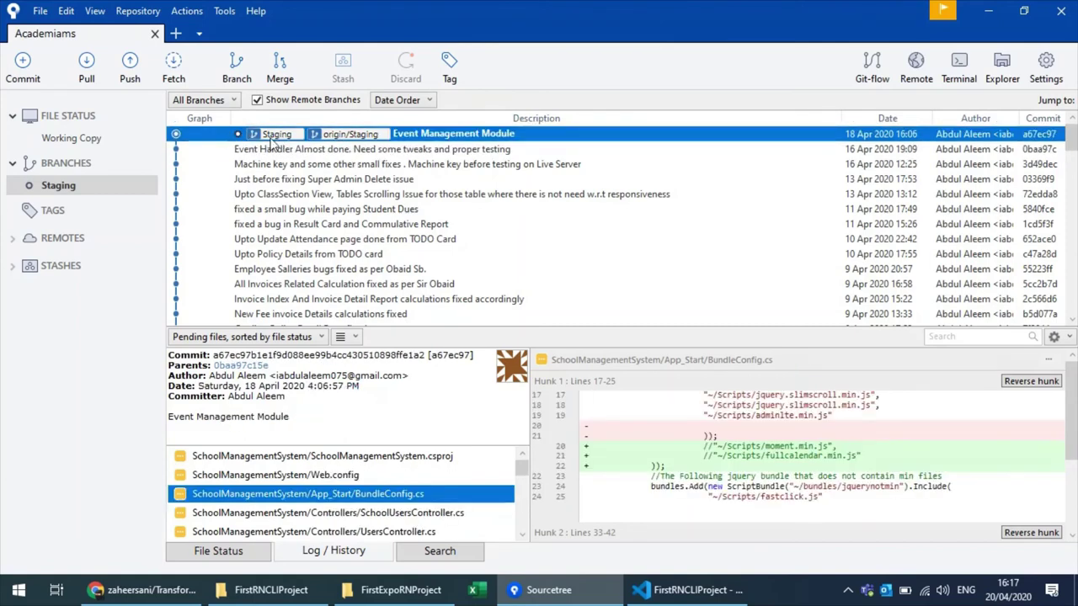
Step: Look over the repository's branch list and the New Branch options, closing the dialog without creating a branch
click(12, 165)
click(13, 166)
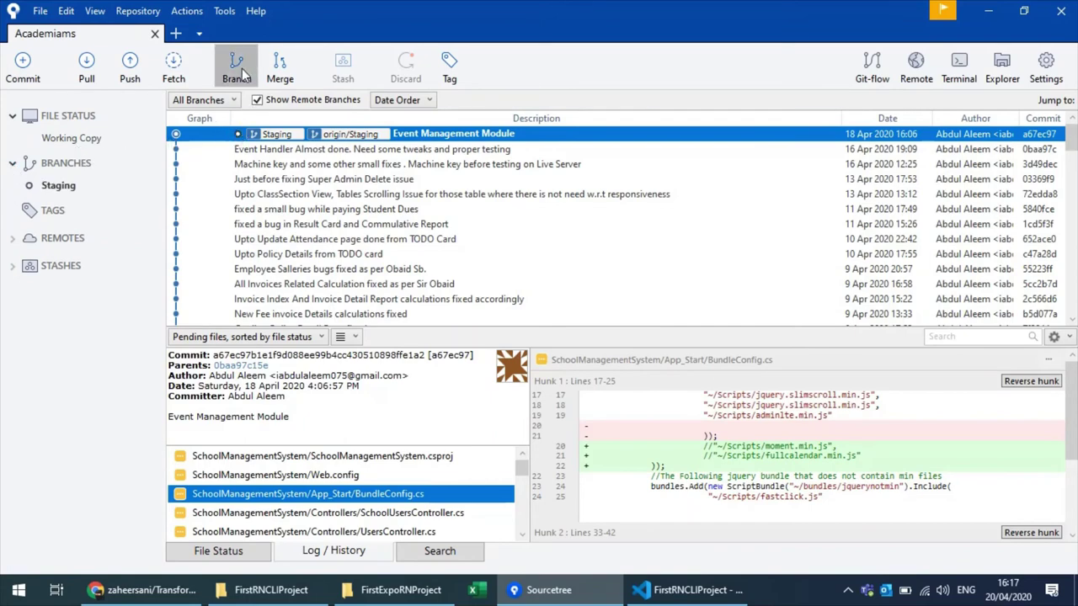
click(238, 68)
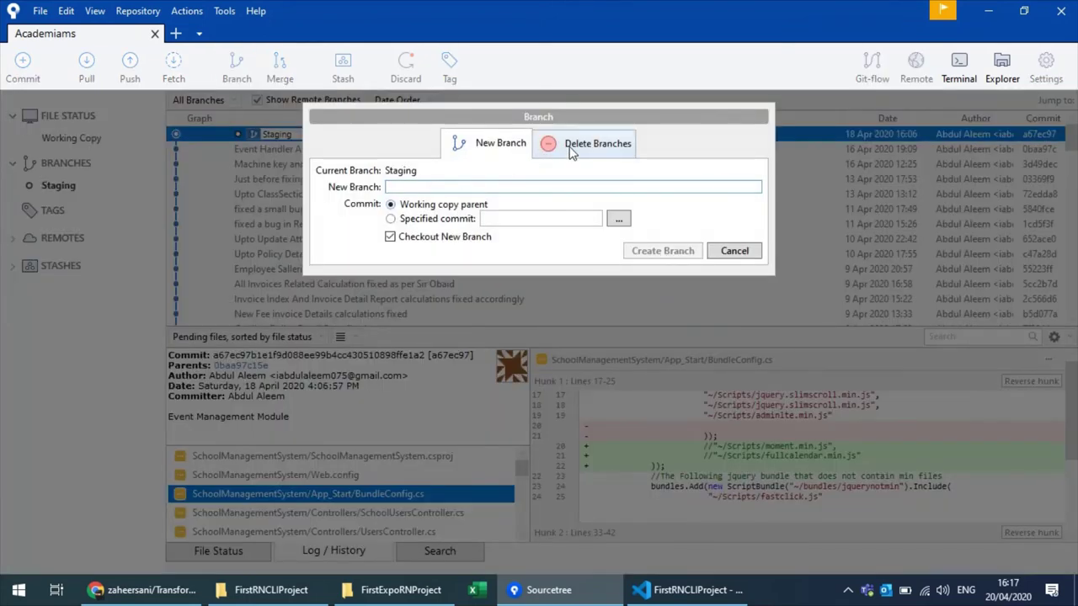
click(735, 253)
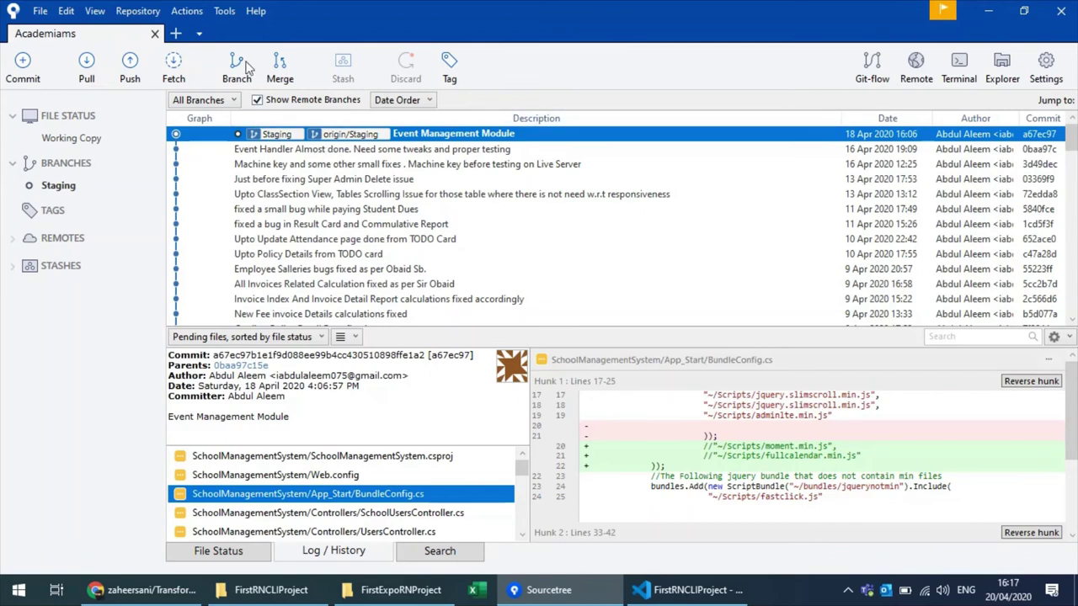
Step: Open a new Sourcetree tab and view its local repositories and the accounts for remote repositories
click(176, 35)
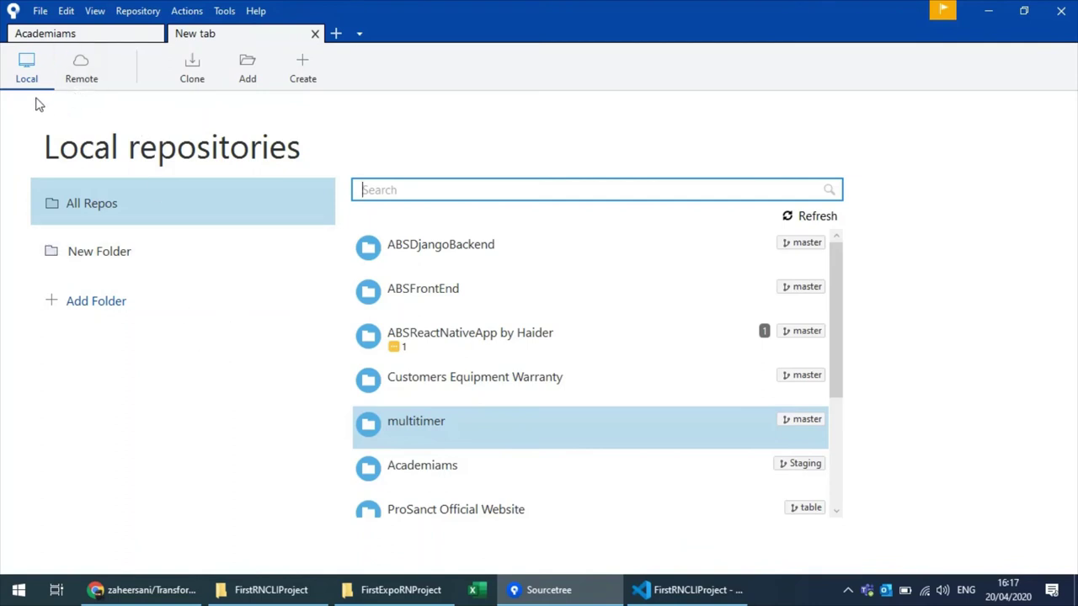
click(79, 80)
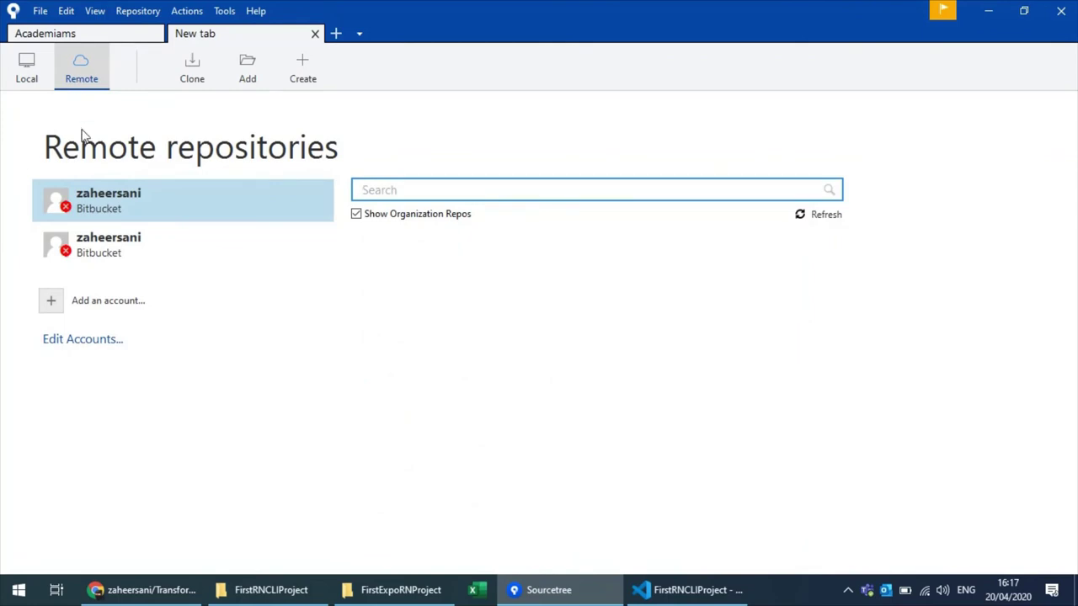
Step: View the settings for adding a hosting account, closing the dialog without adding one
click(92, 305)
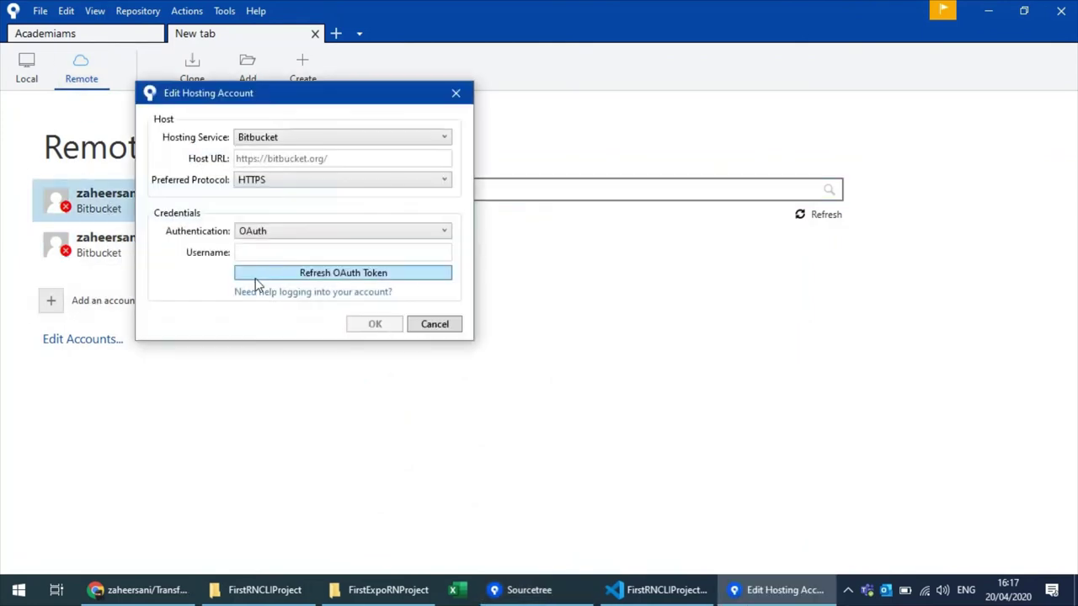
click(447, 328)
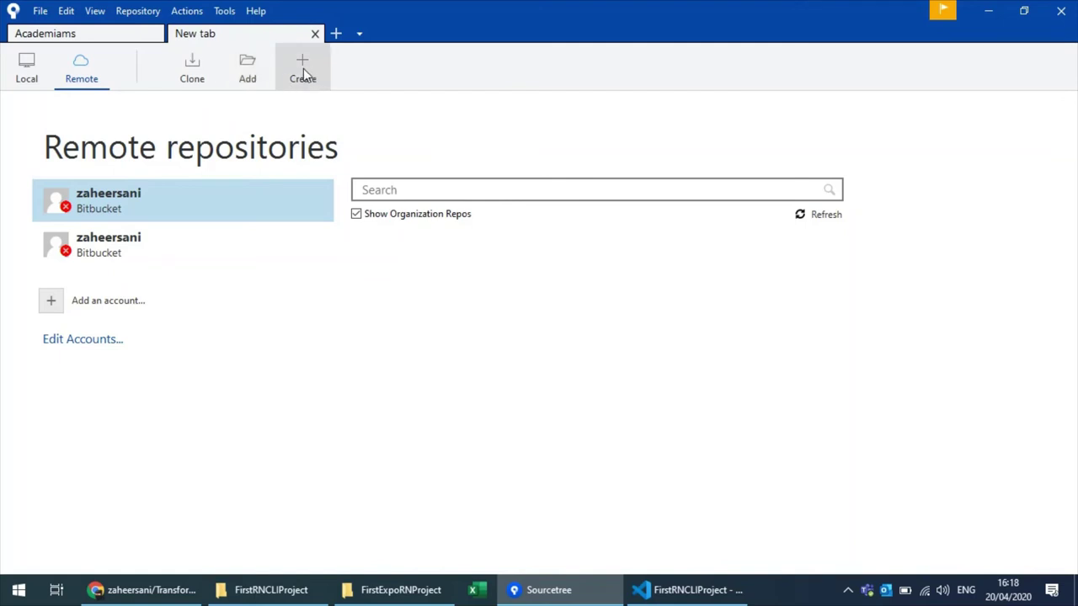
Step: Start adding an existing working copy to Sourcetree and copy the FirstRNCLIProject folder path from File Explorer
click(244, 70)
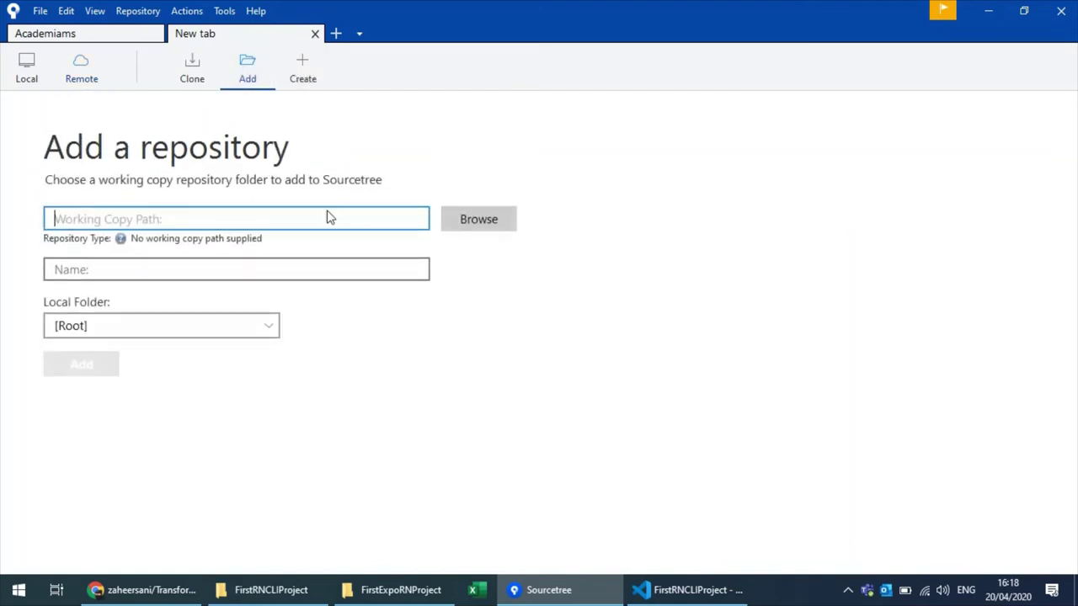
click(471, 224)
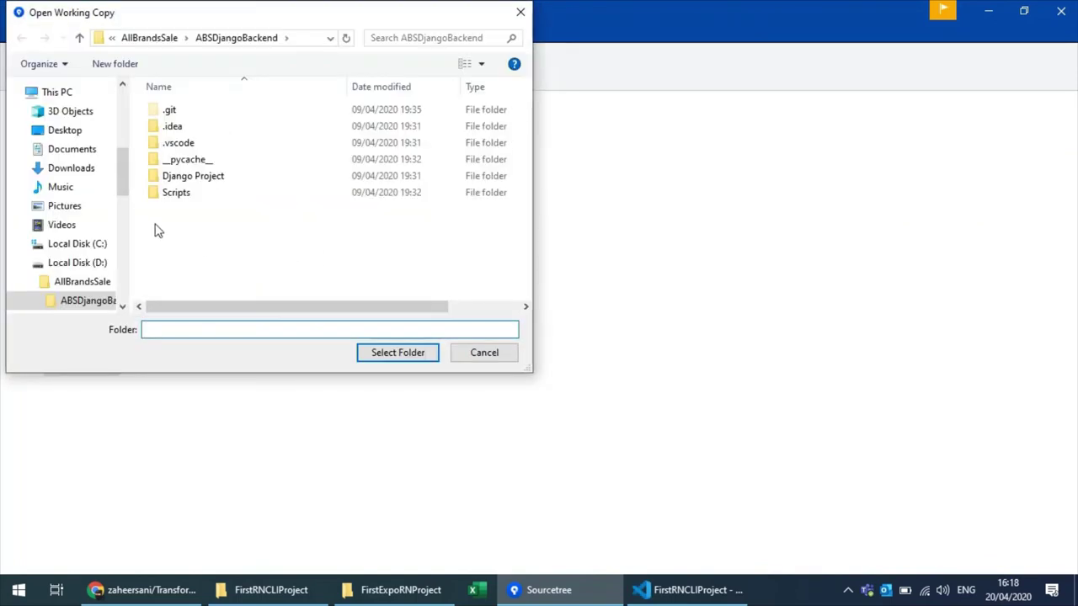
click(392, 595)
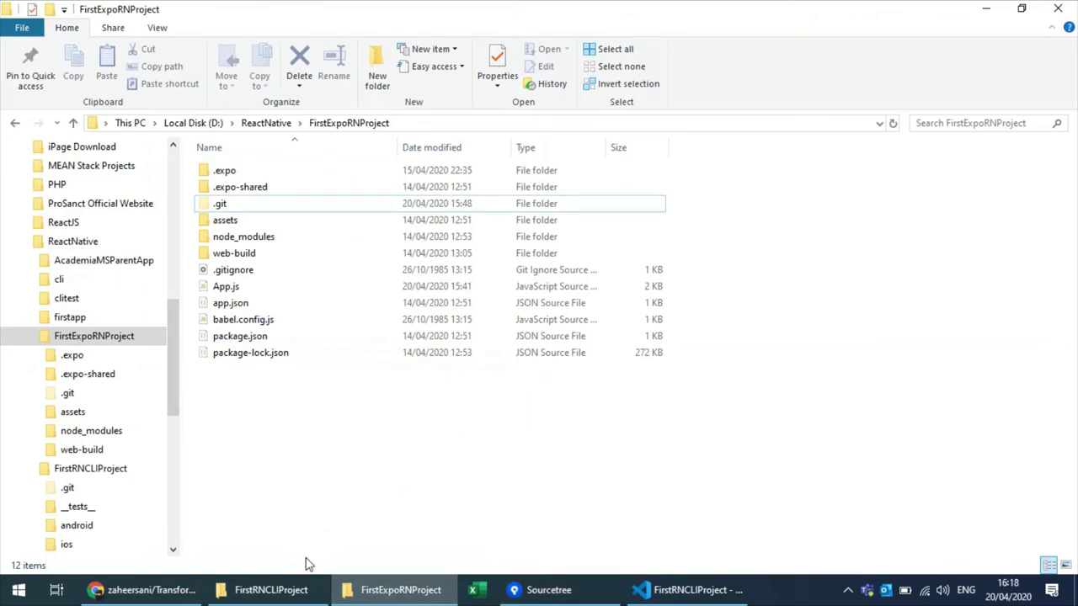
click(291, 591)
click(431, 123)
key(ctrl+c)
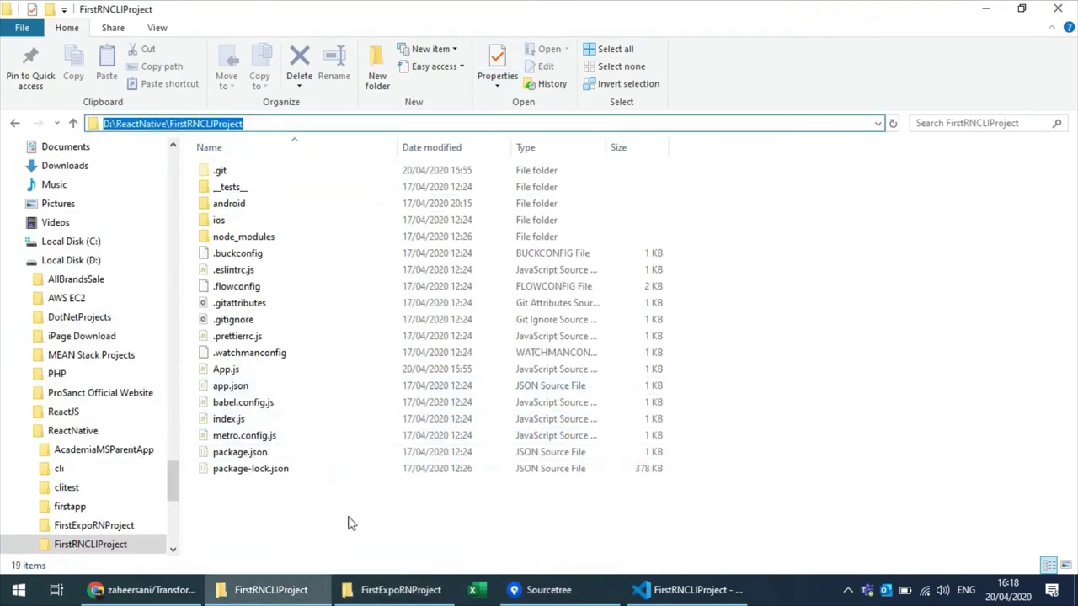
Step: Back in Sourcetree, choose D:\ReactNative\FirstRNCLIProject as the working copy and add it as a repository named FirstRNCLIProject
key(alt+Tab)
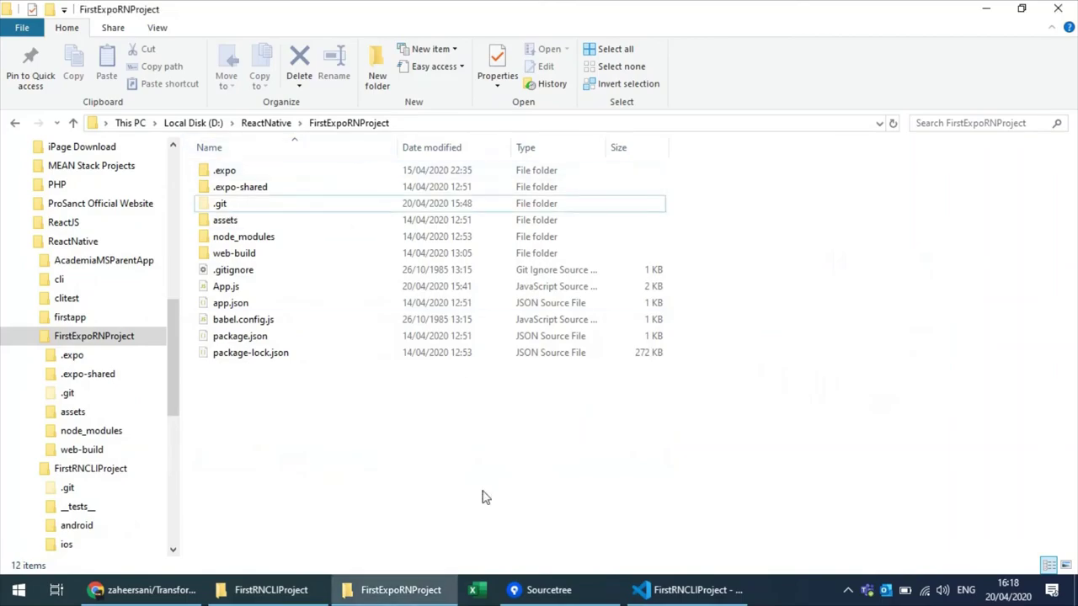
click(684, 590)
click(543, 590)
click(296, 38)
key(ctrl+v)
key(Return)
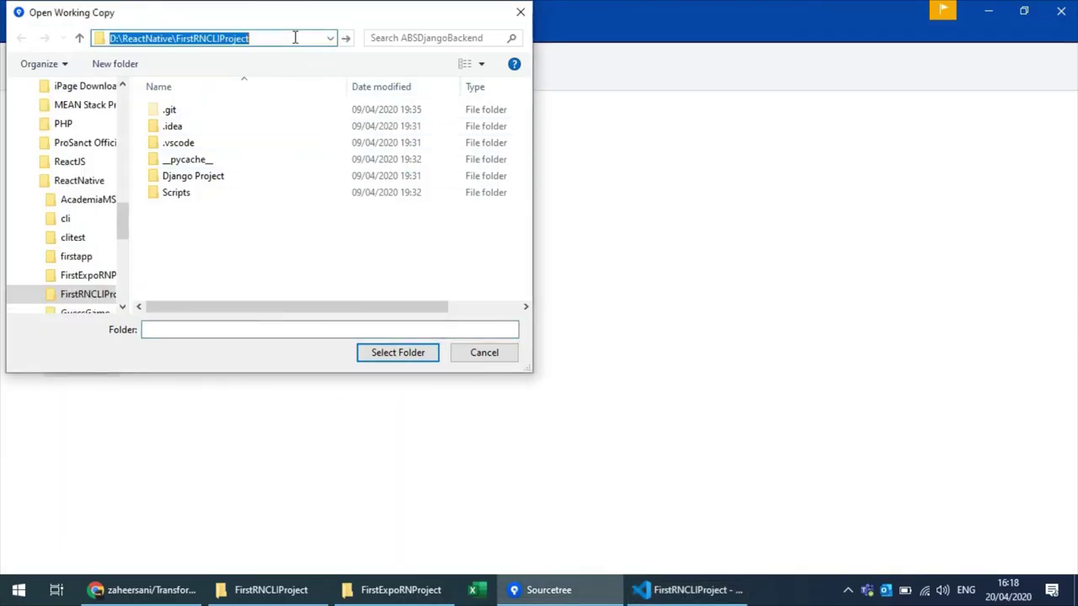
click(399, 359)
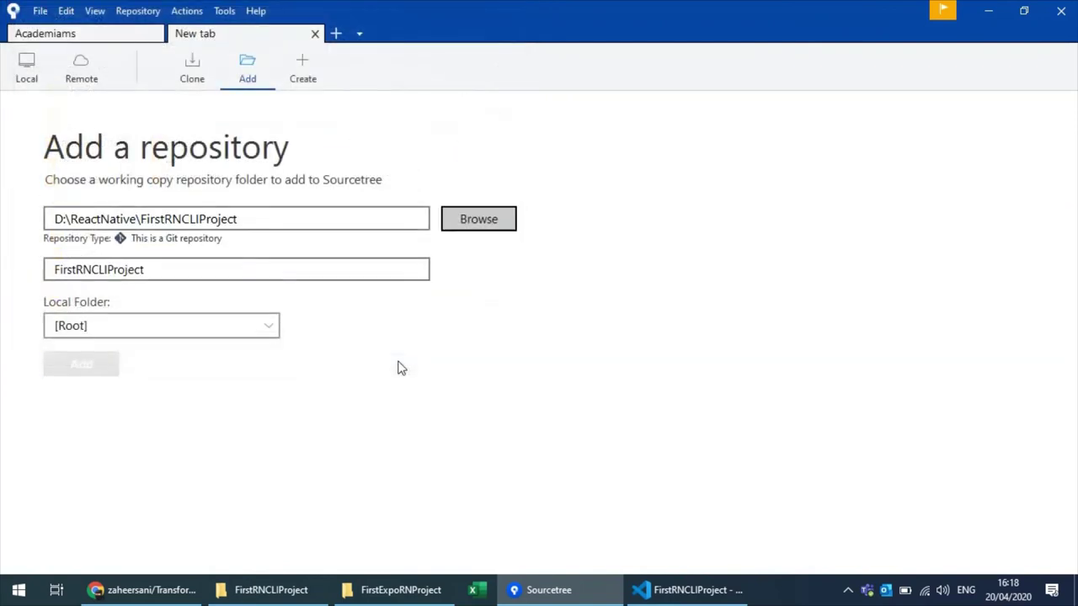
click(75, 367)
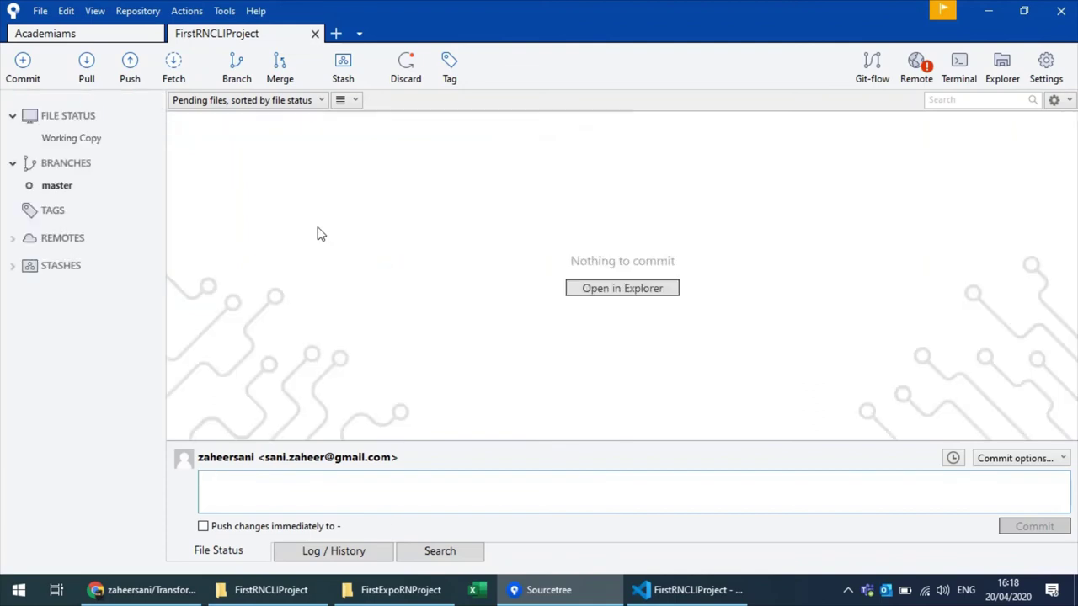
Step: Examine the master branch history, viewing the files of the Initial RN CLI Project commit and the App.js change in "Alert has been updated"
click(63, 184)
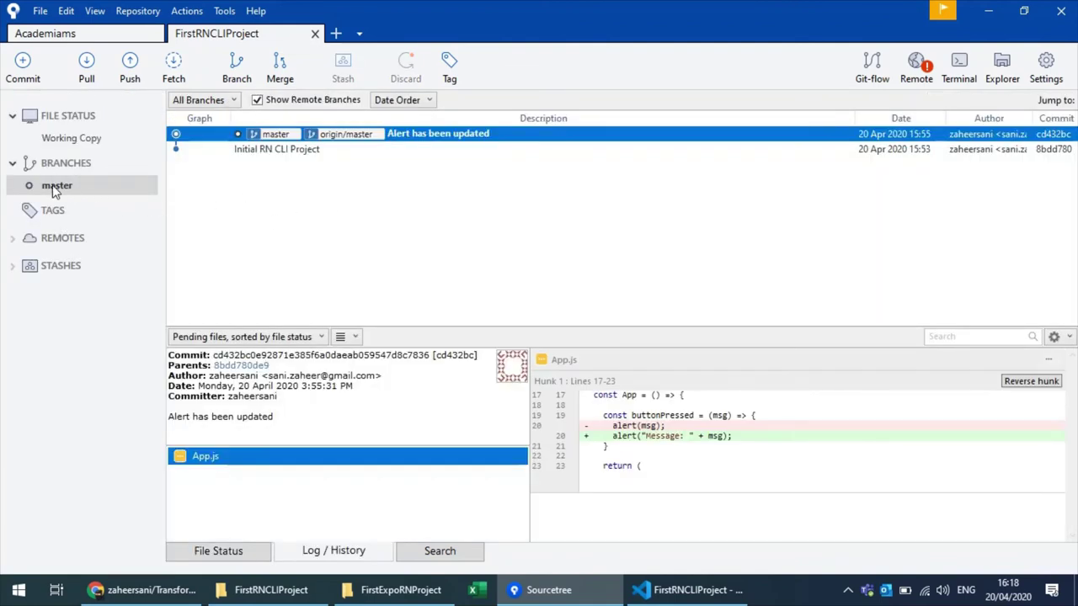
click(268, 152)
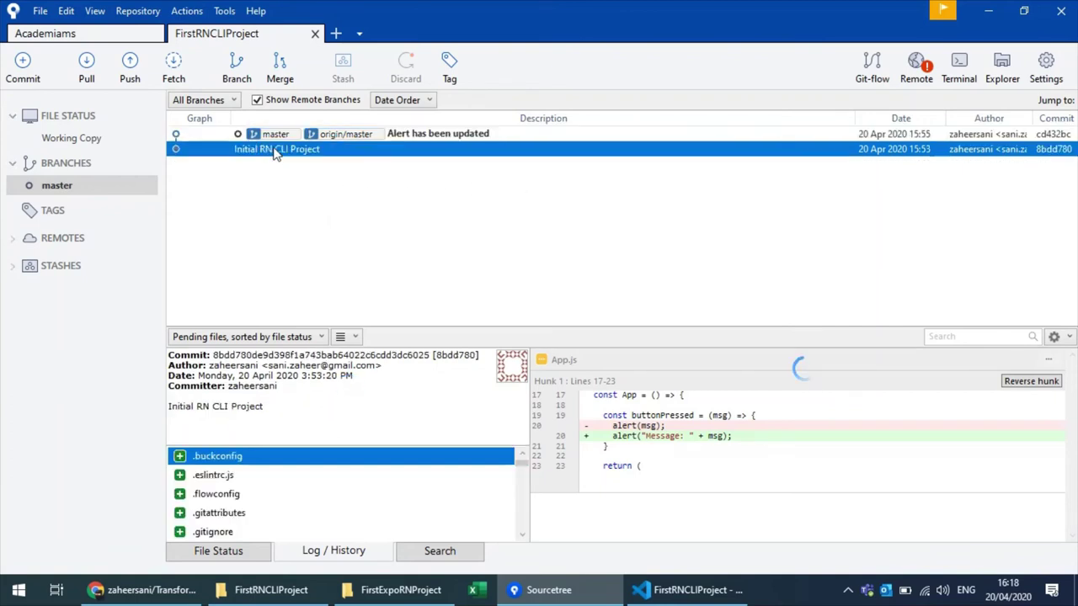
scroll(409, 495, down, 3)
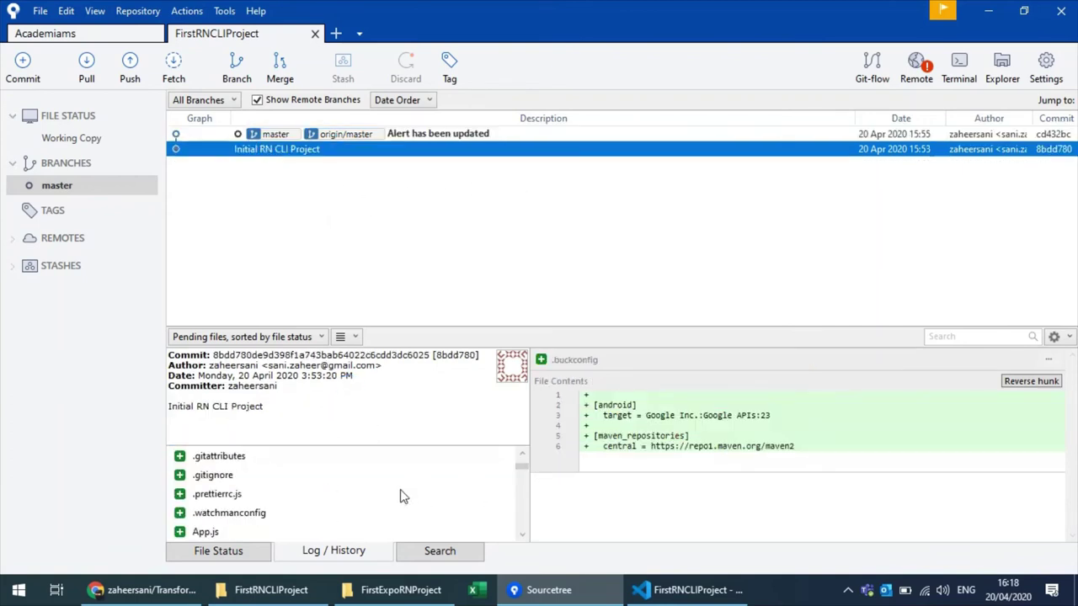
scroll(408, 495, up, 3)
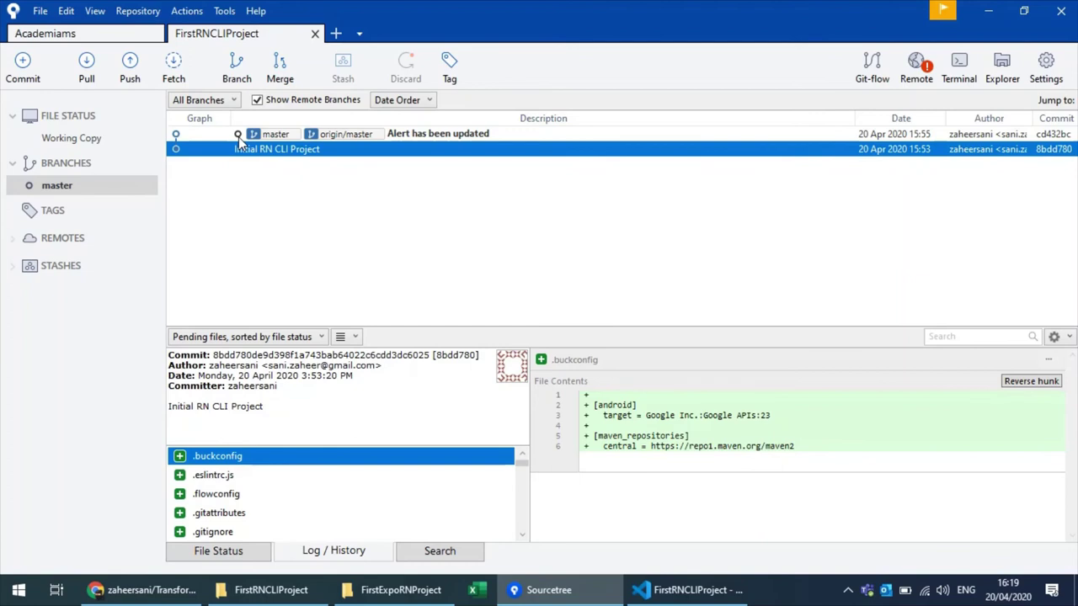
click(413, 140)
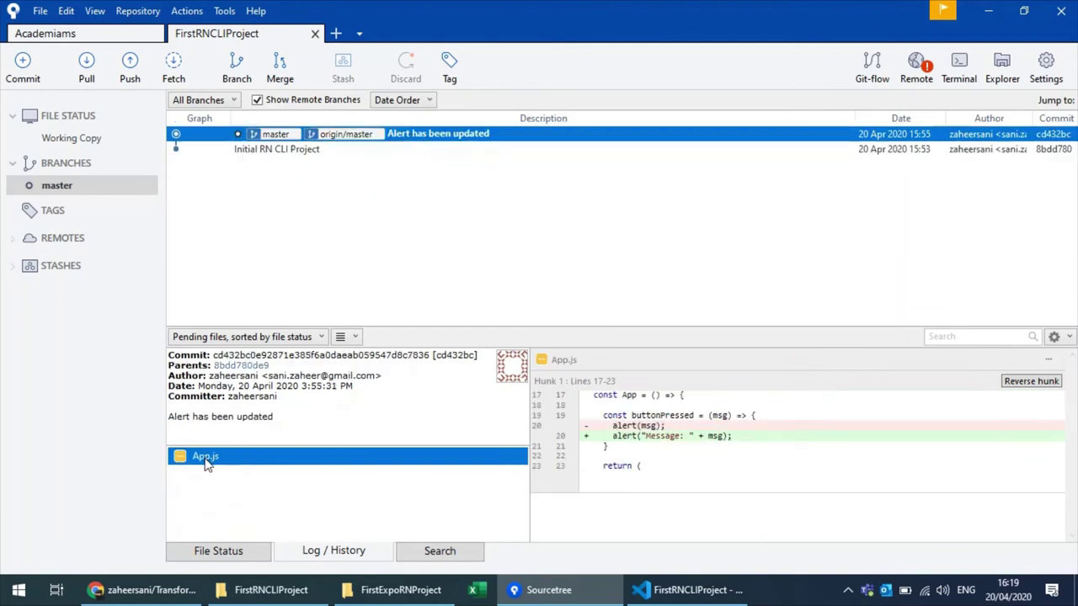
click(651, 437)
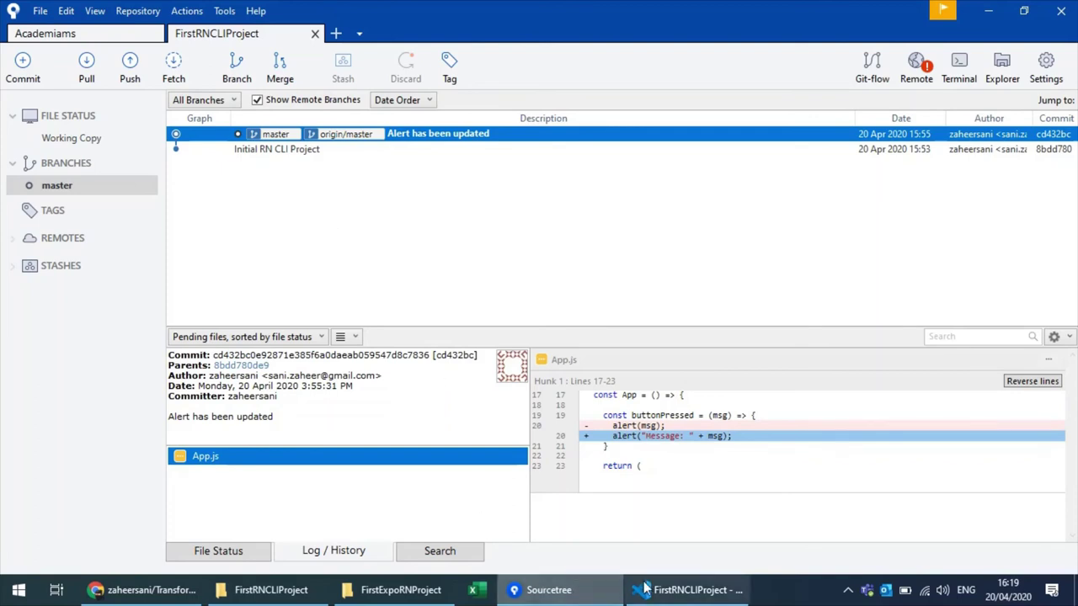
Step: Switch to Visual Studio Code, open App.js and duplicate the "Hello from RN CLI" Text line
click(683, 592)
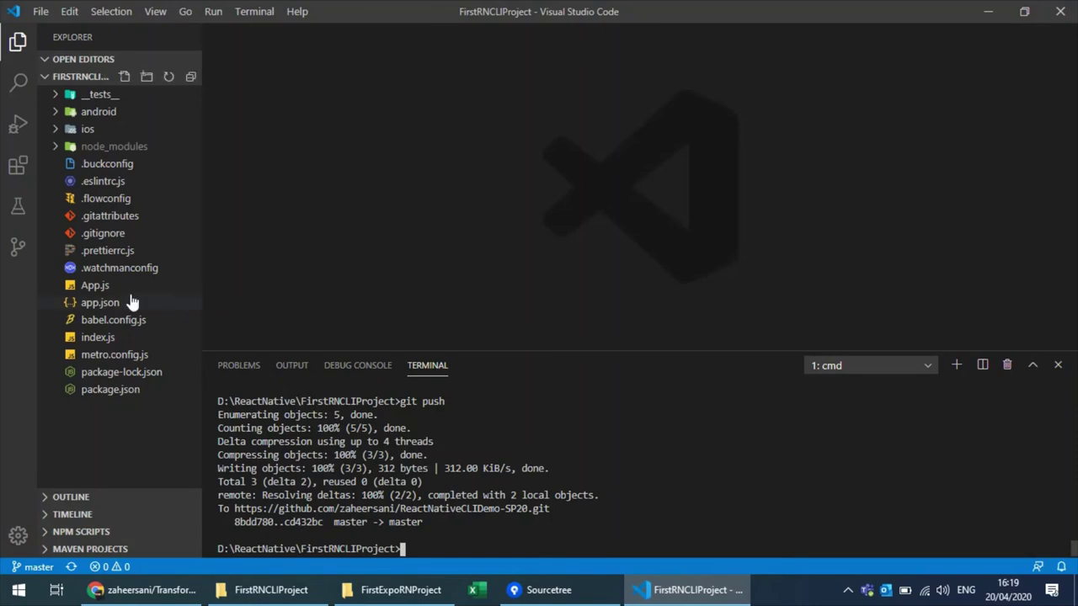
click(94, 287)
scroll(411, 184, down, 1)
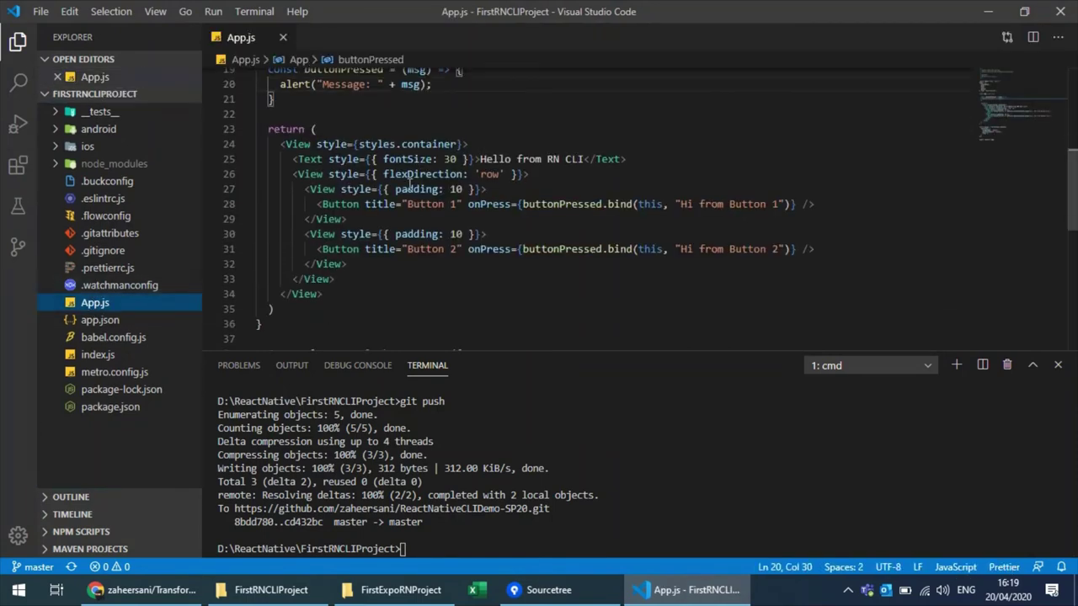
click(391, 219)
click(522, 173)
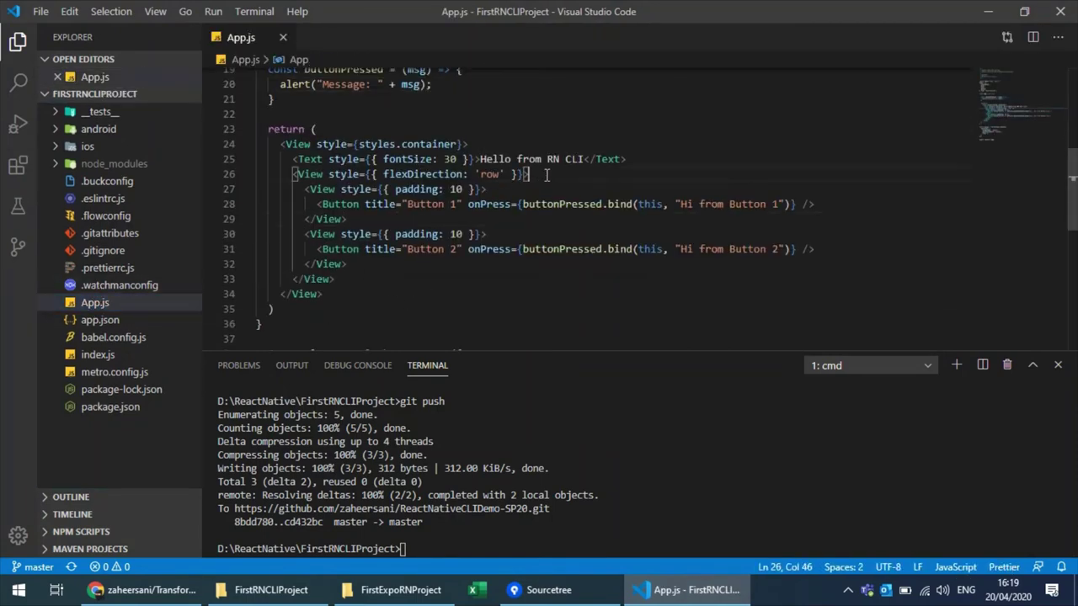
scroll(590, 181, up, 1)
click(686, 192)
key(shift+Home)
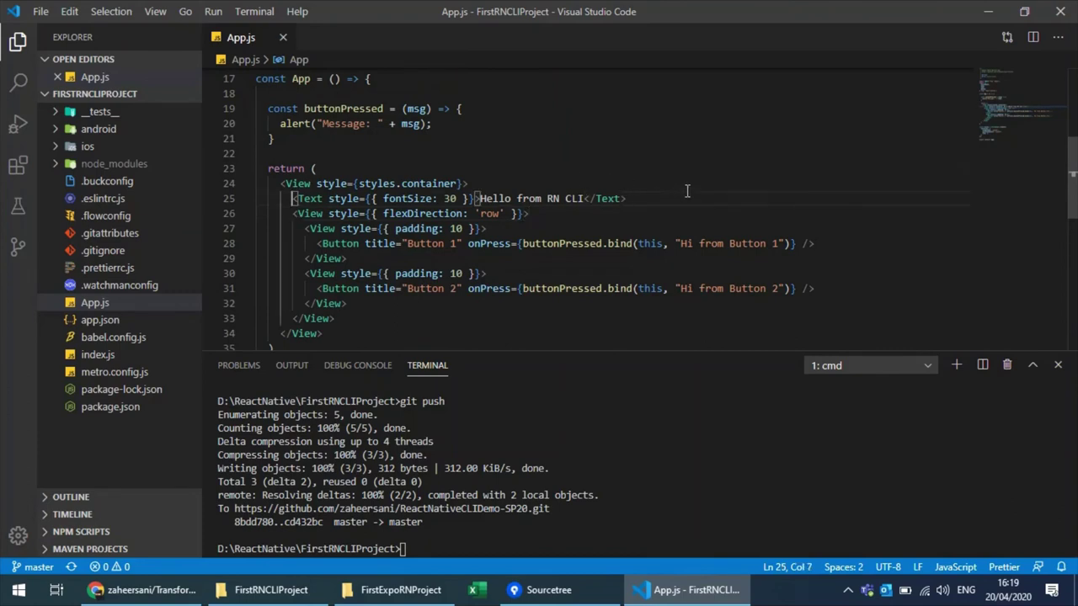
click(687, 191)
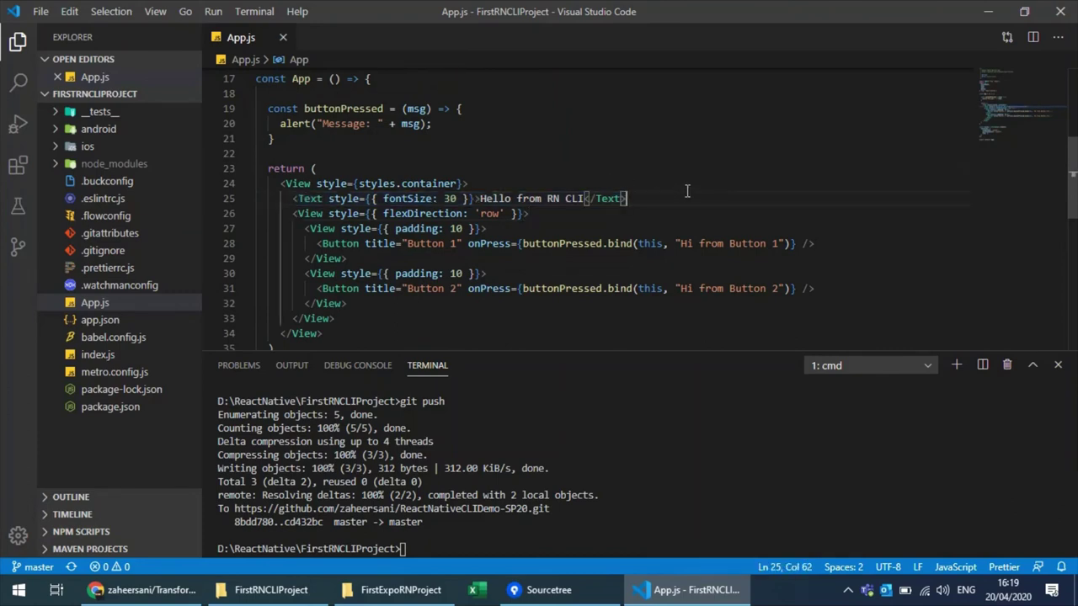
key(shift+alt+Down)
Step: Change the text of the upper duplicated heading to "Welcome to RN CLI" and save App.js
key(Up)
key(Left)
key(Left)
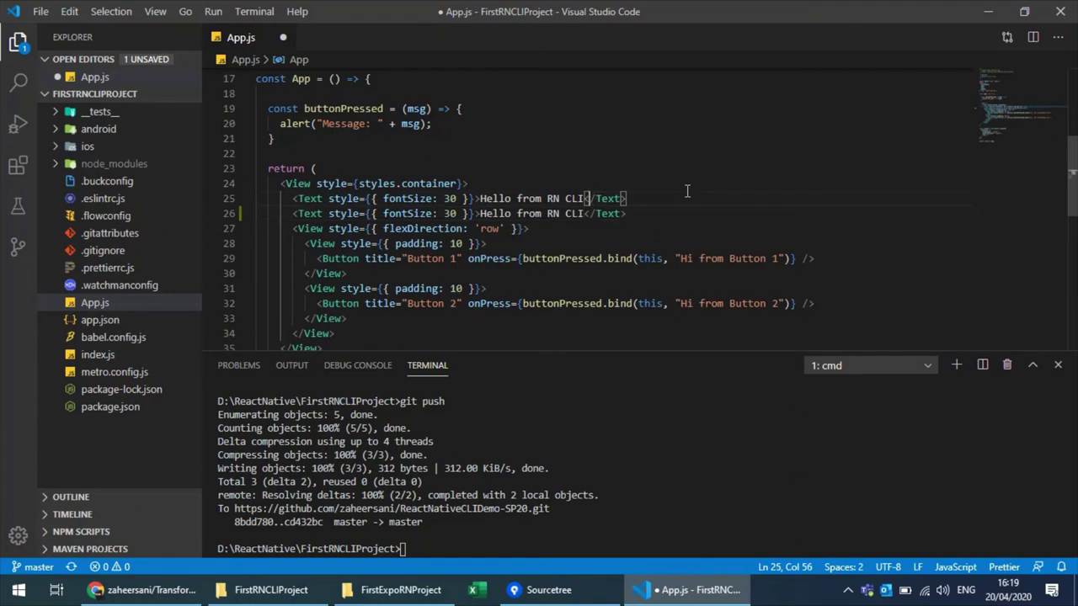
key(ctrl+shift+Left)
key(ctrl+shift+Left)
key(ctrl+shift+Left)
key(ctrl+shift+Left)
key(ctrl+shift+Left)
key(ctrl+shift+Right)
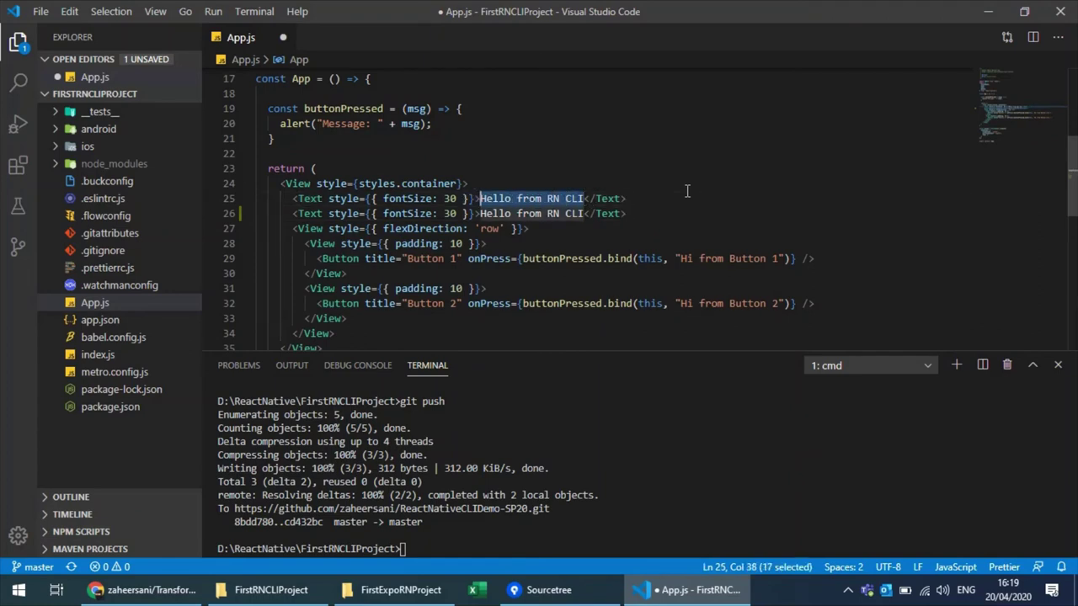
text(Welc)
text(ome to RN )
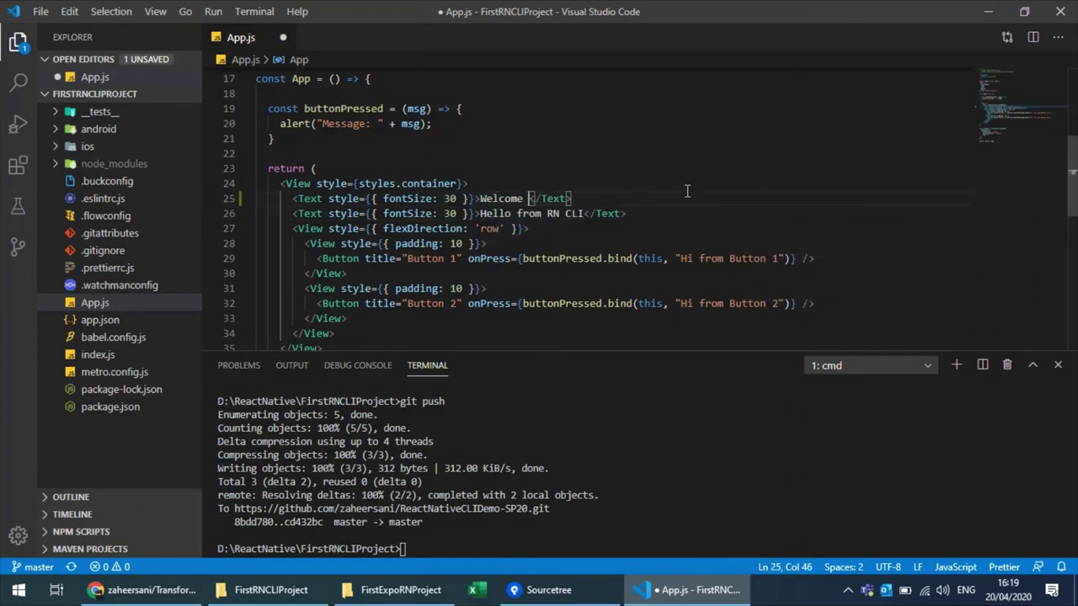
text(CLI)
key(End)
key(ctrl+s)
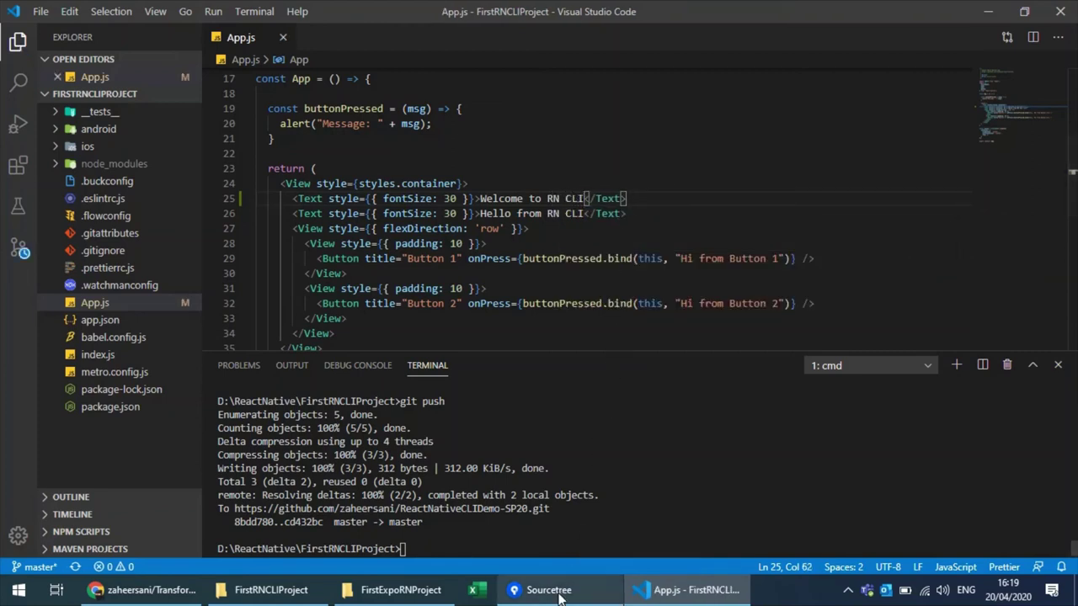
Step: Switch to Sourcetree, review the uncommitted App.js difference, stage all changes and view the staged file
mouse_move(560, 595)
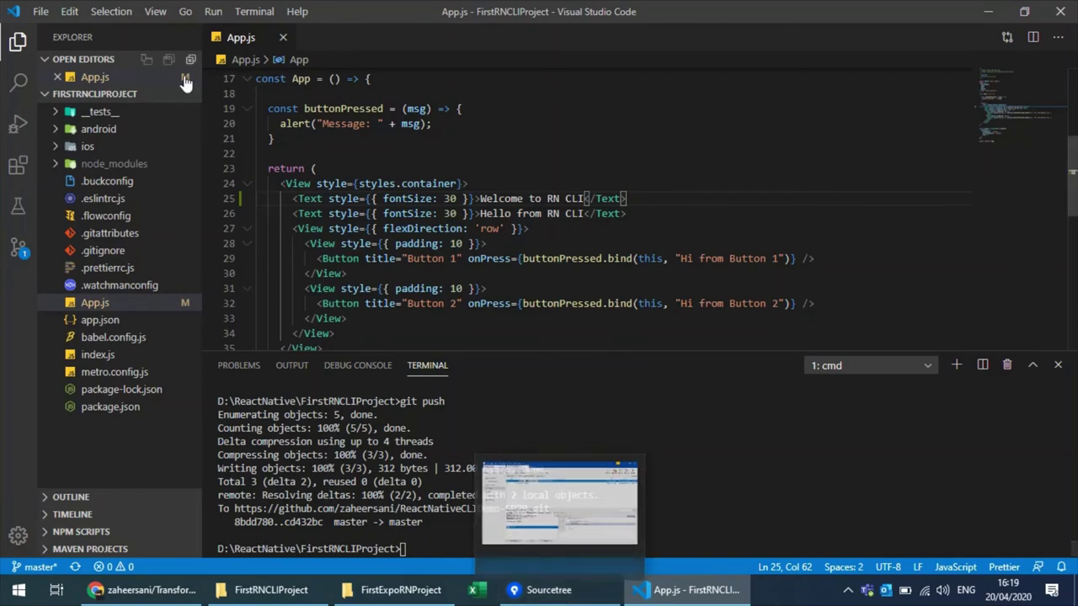
key(alt+Tab)
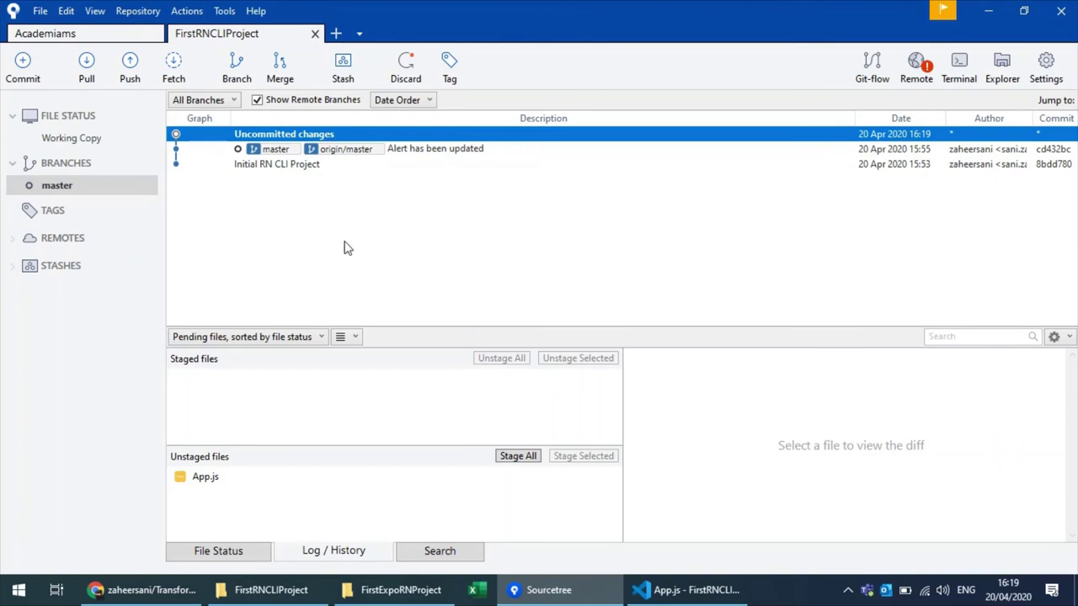
click(206, 478)
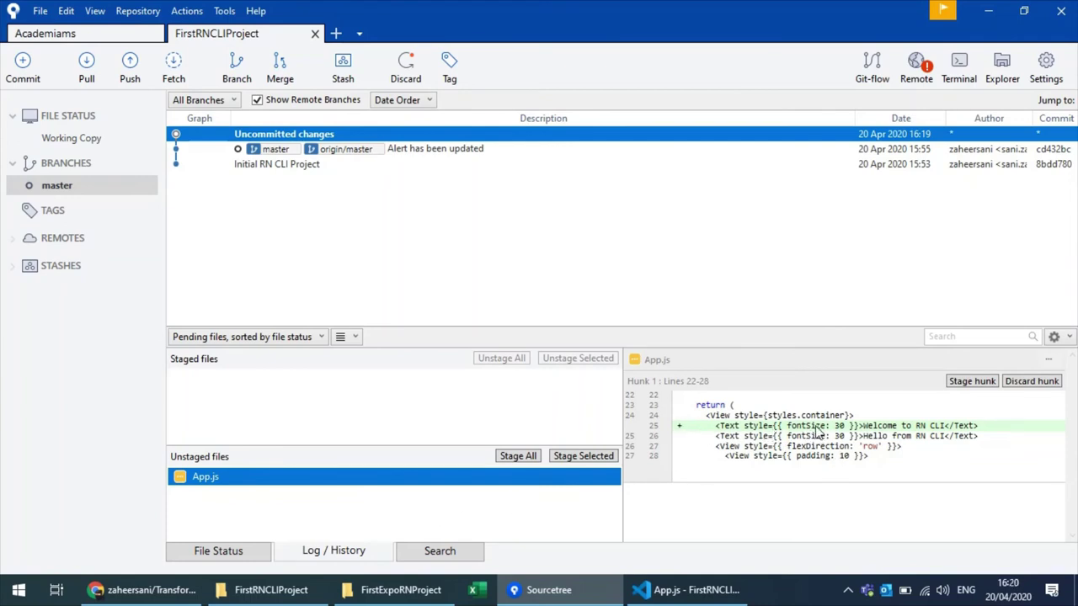
click(517, 456)
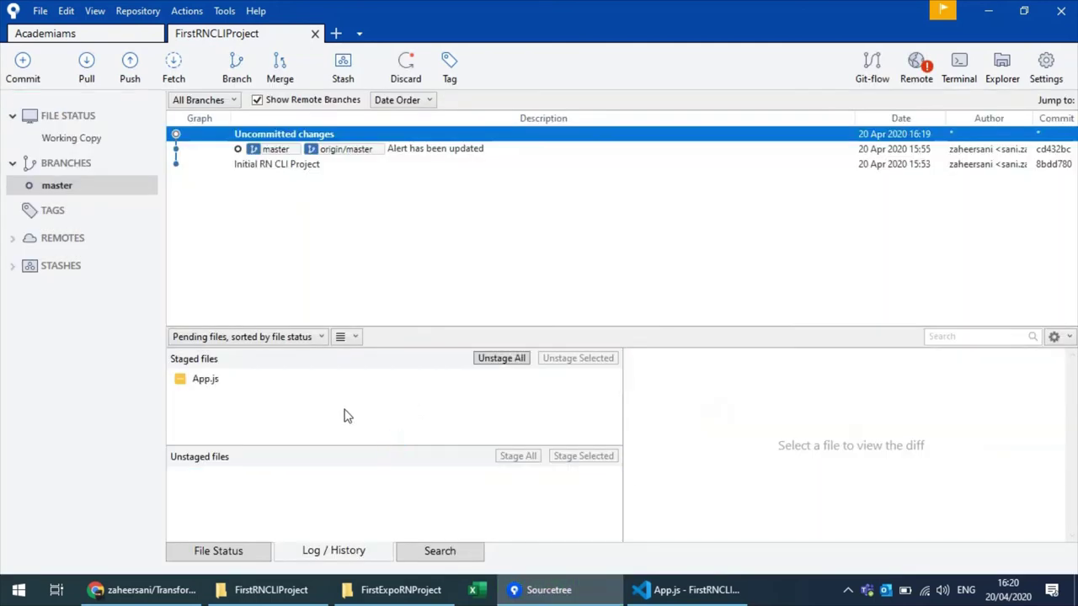
click(213, 385)
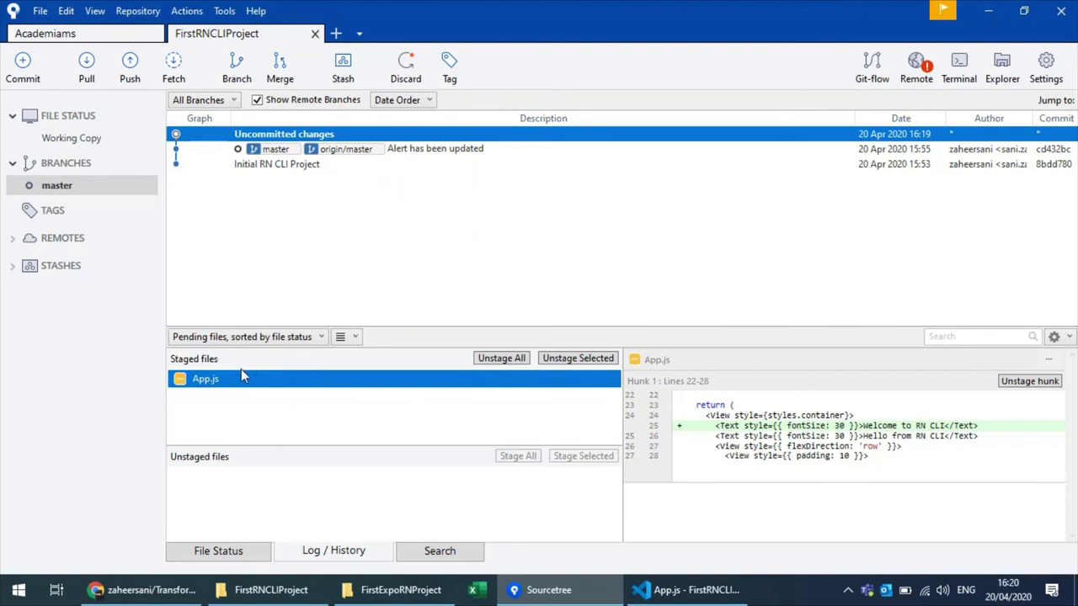
Step: Try to push the master branch to origin before committing, and compare the latest commit with the uncommitted changes
click(130, 79)
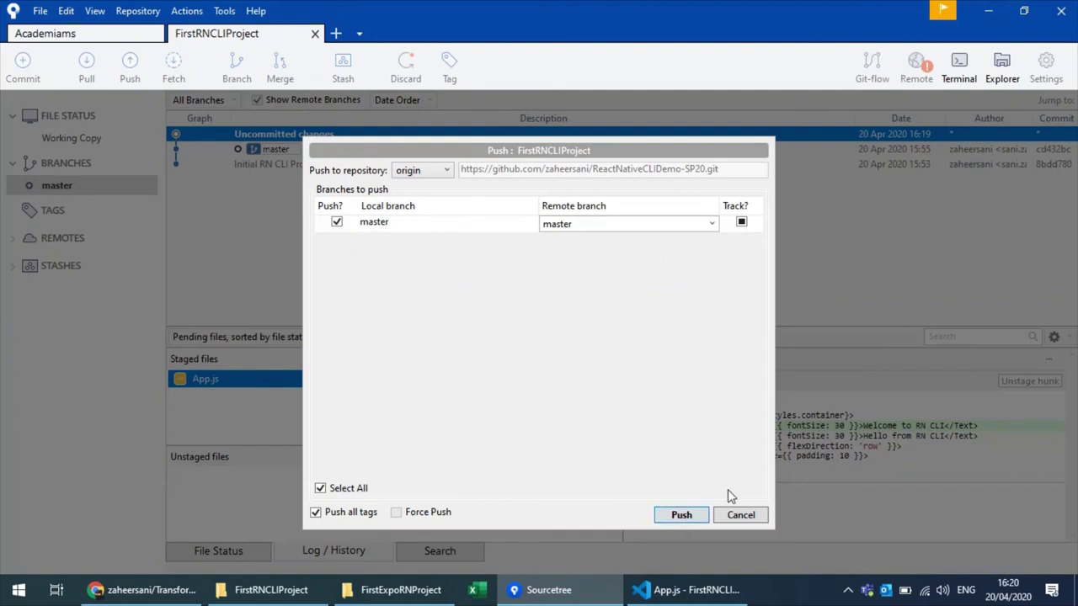
click(681, 515)
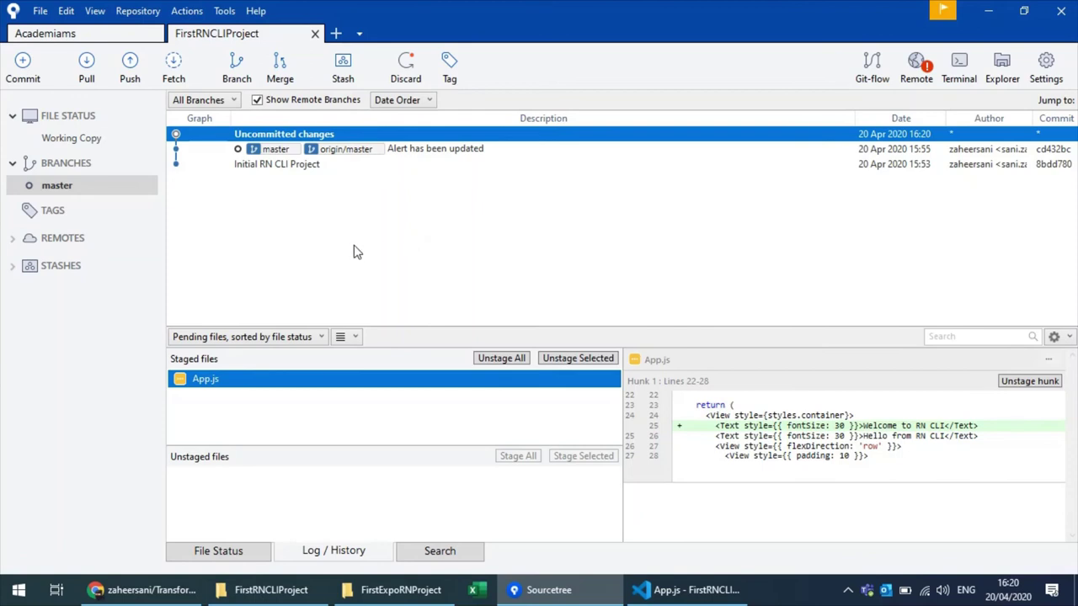
click(294, 149)
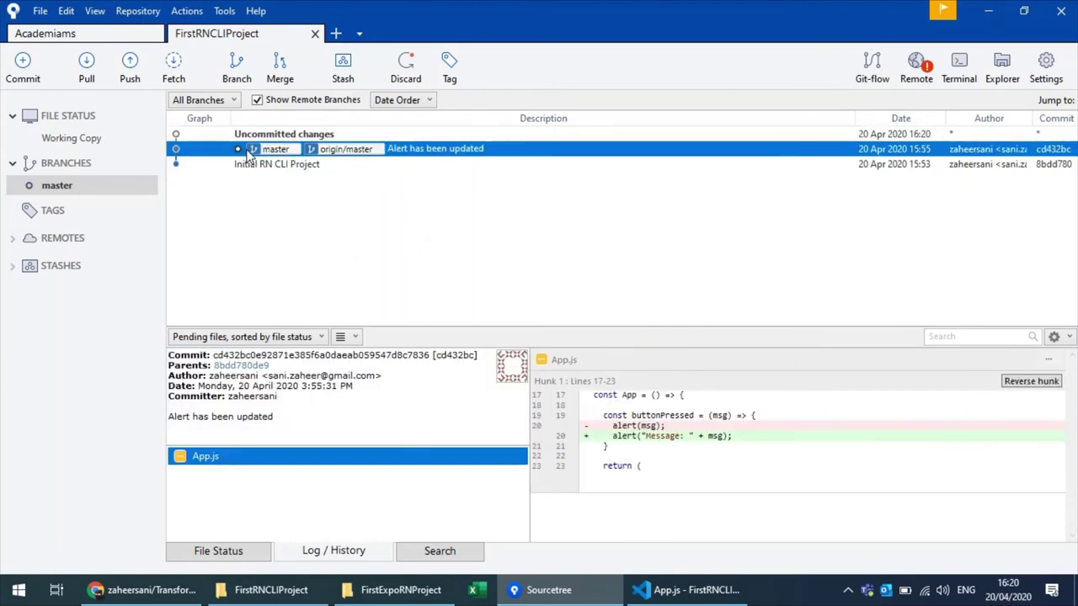
click(261, 139)
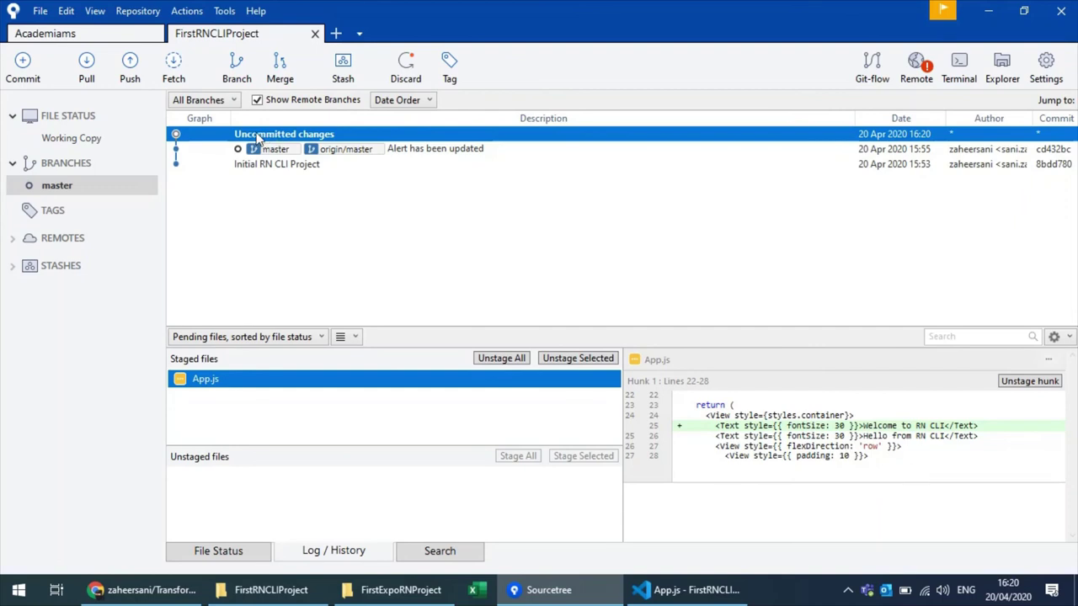
Step: Commit the staged App.js change to master with the message "A New Heading has been added!"
click(23, 68)
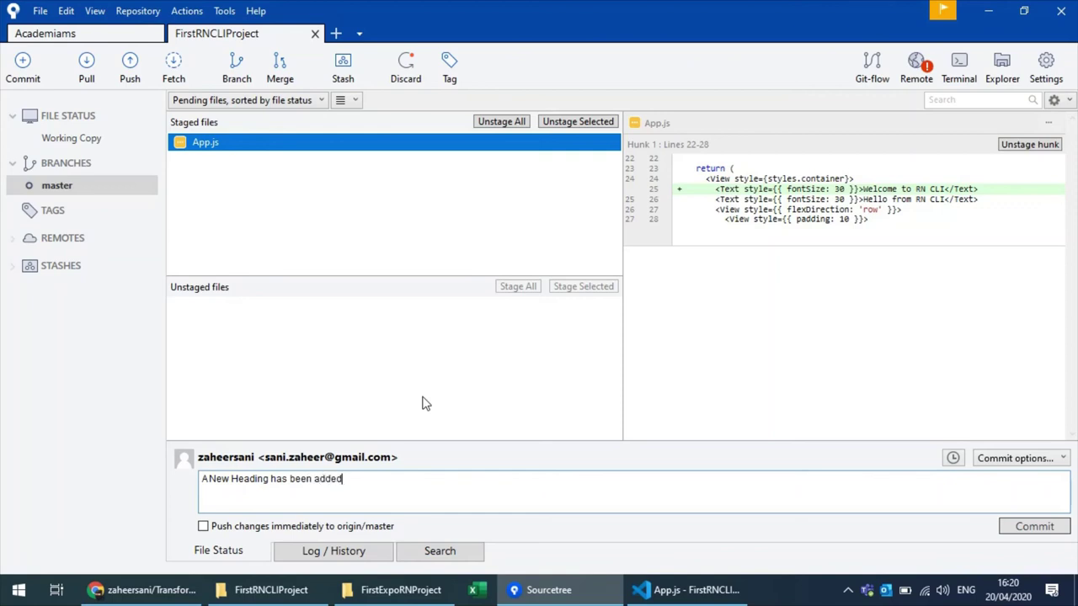
click(1032, 527)
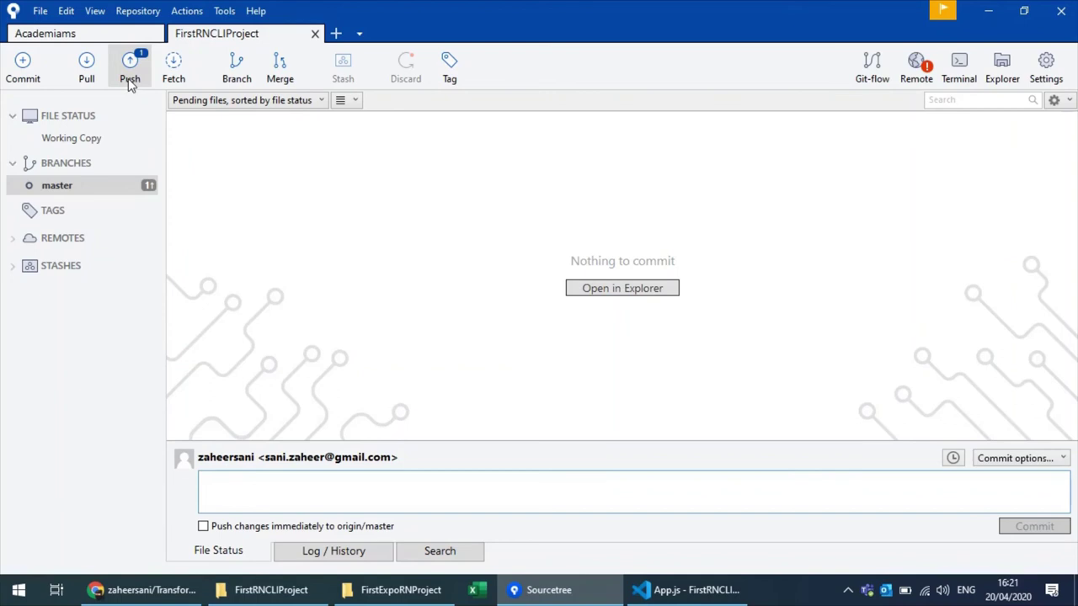
Step: View the master branch history and compare the new heading commit with the earlier "Alert has been updated" commit
click(59, 187)
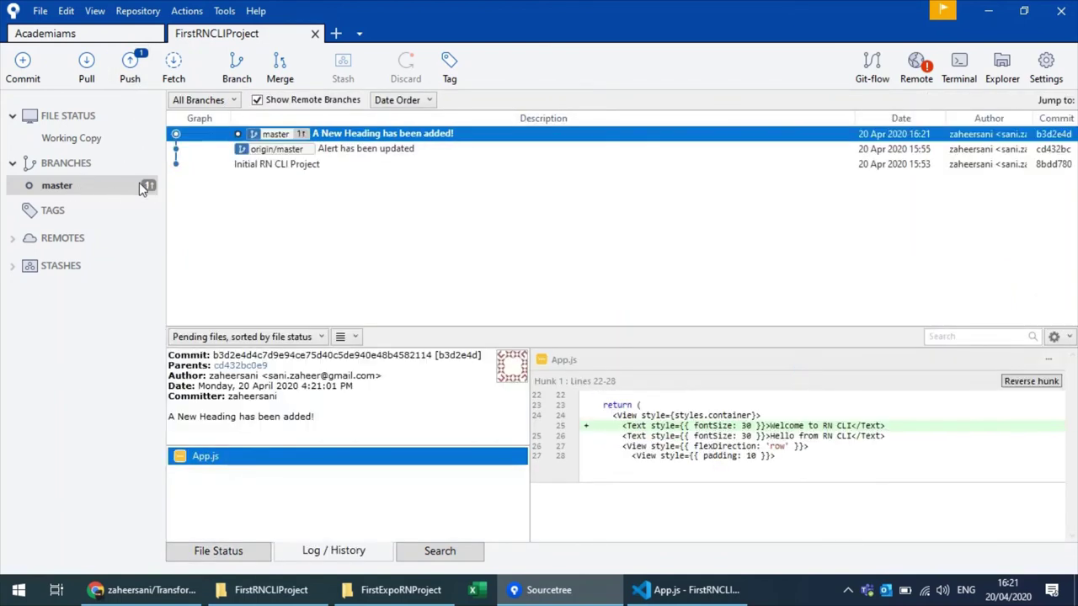
click(256, 151)
click(326, 137)
click(332, 153)
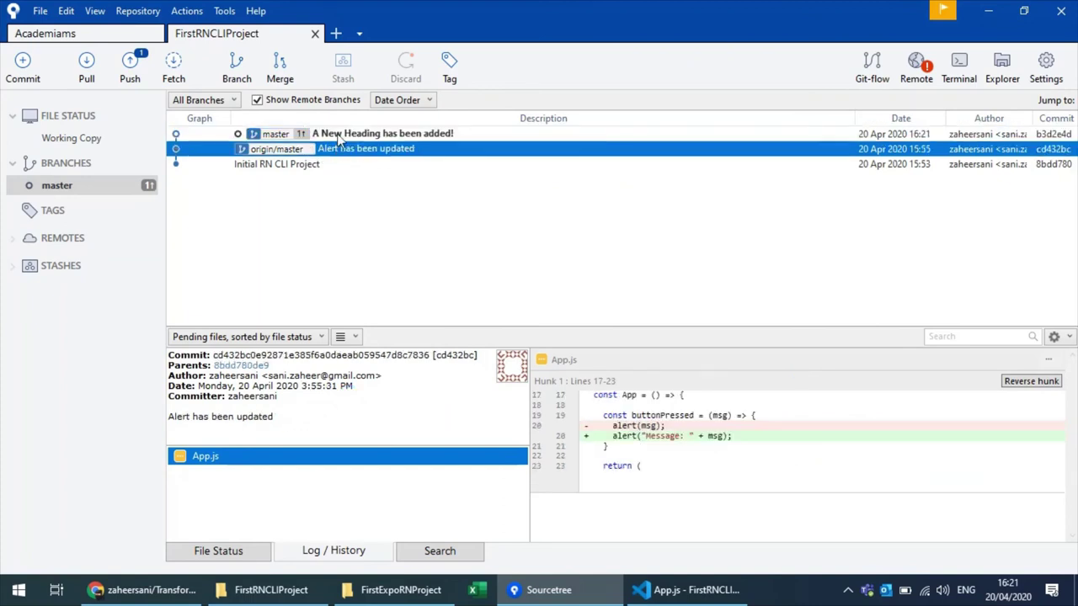
click(335, 140)
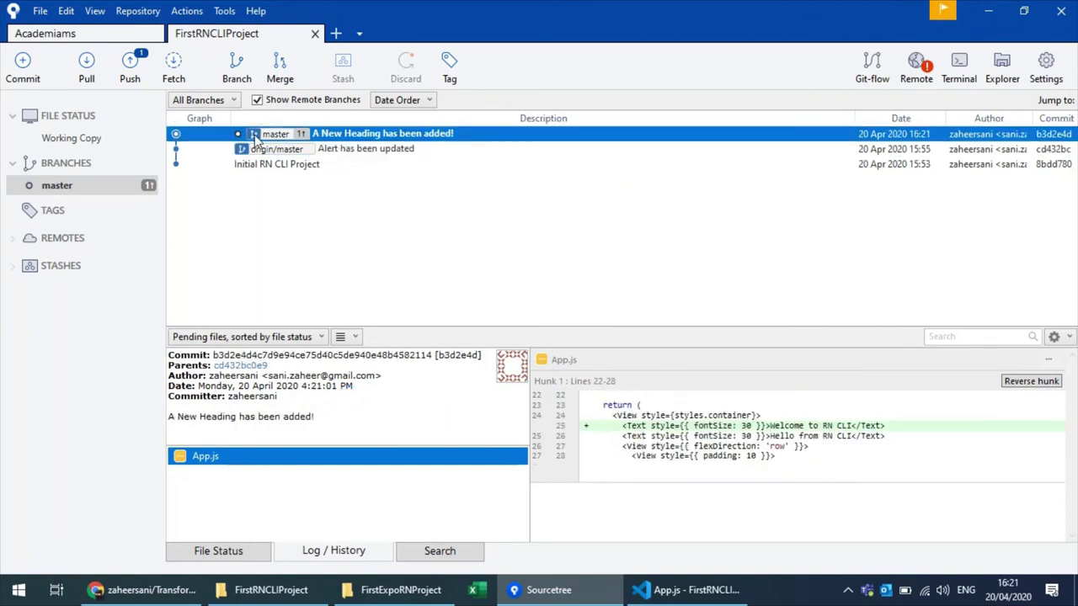
Step: Push the local master branch to master on the origin remote, with all tags included
click(129, 67)
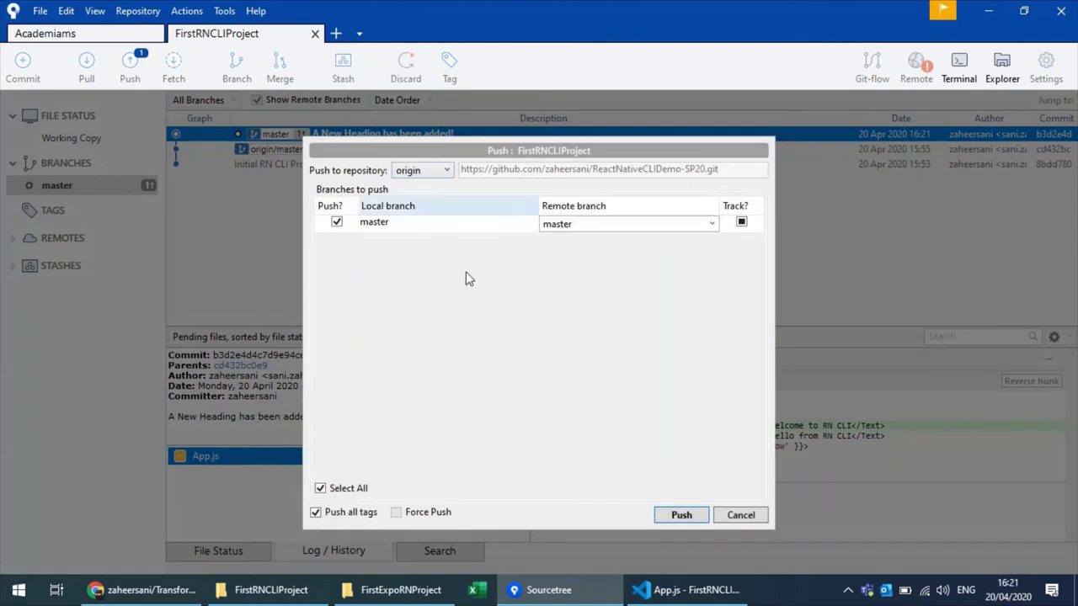
click(679, 514)
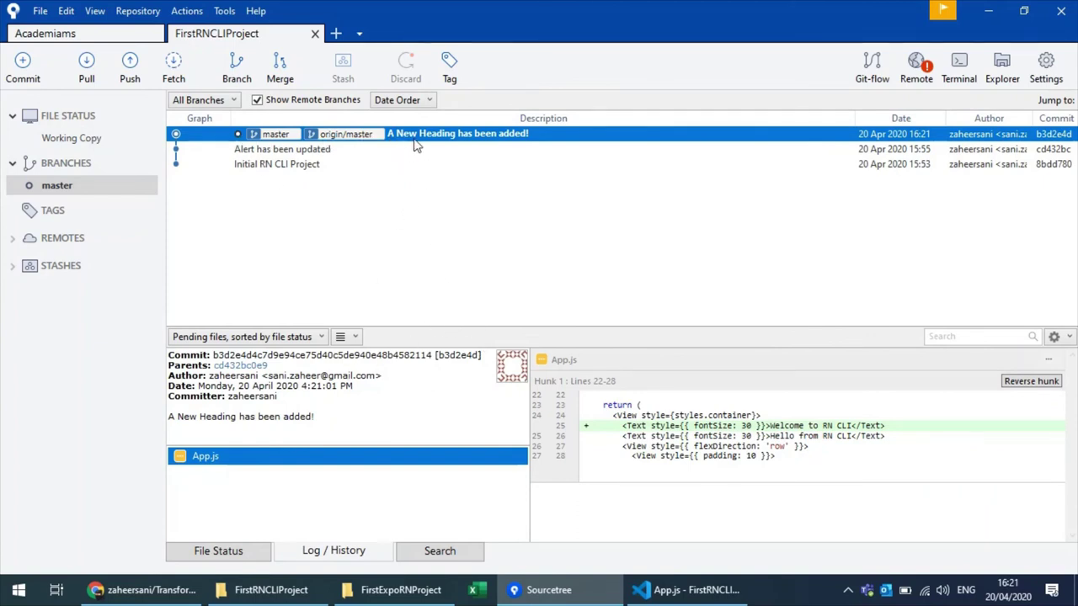
Step: Switch to Chrome, where the GitHub repository pages are open
click(152, 590)
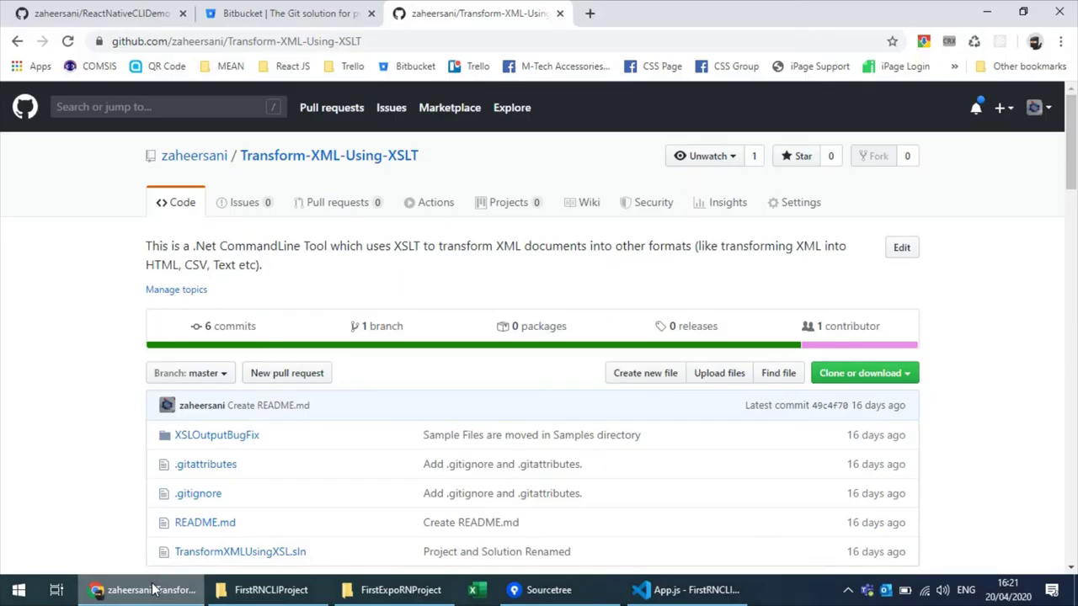